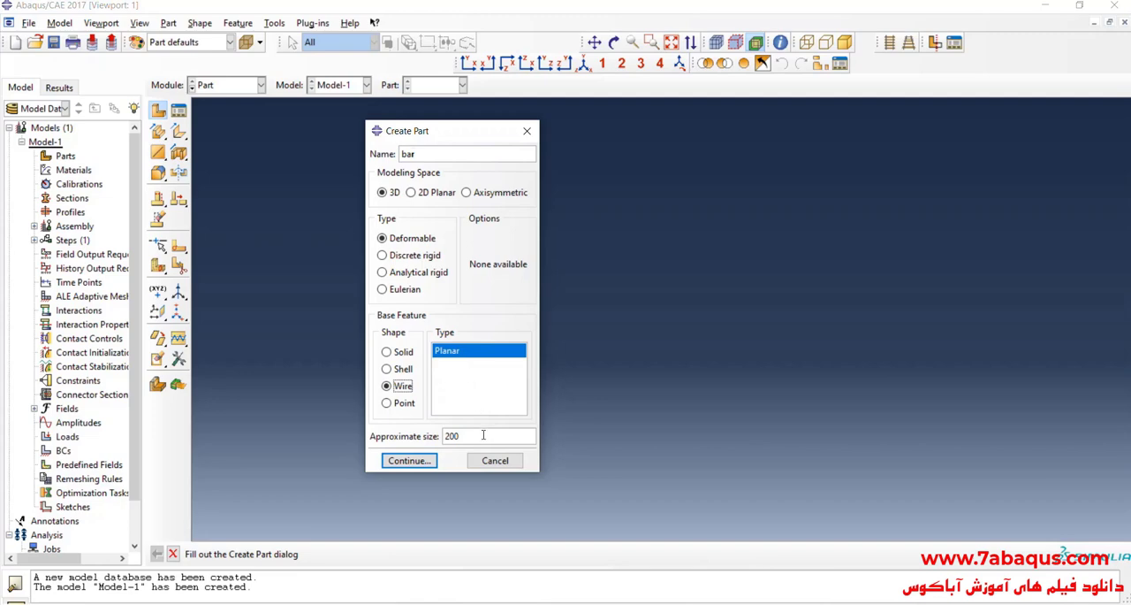
Step: Set the approximate size to 10 and create the 3D deformable planar wire part named bar
{"action": "double_click", "coordinate": [484, 434]}
{"action": "key", "text": "BackSpace"}
{"action": "type", "text": "10"}
{"action": "left_click", "coordinate": [429, 456]}
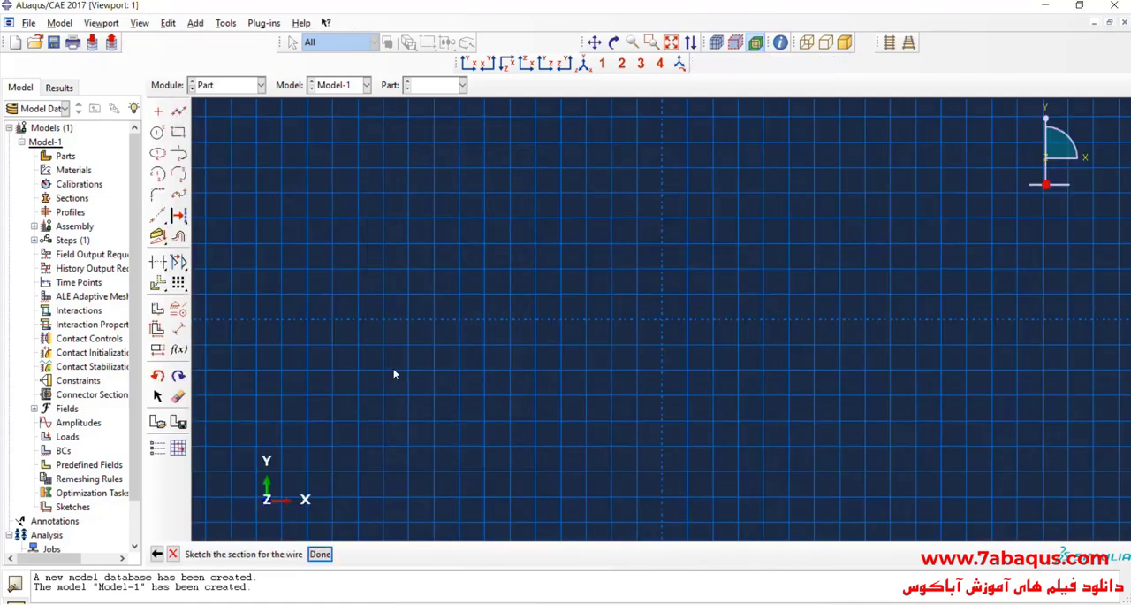
Step: Sketch a horizontal line along the X axis from about x = -2.6, y = 0 to the origin
{"action": "left_click", "coordinate": [178, 111]}
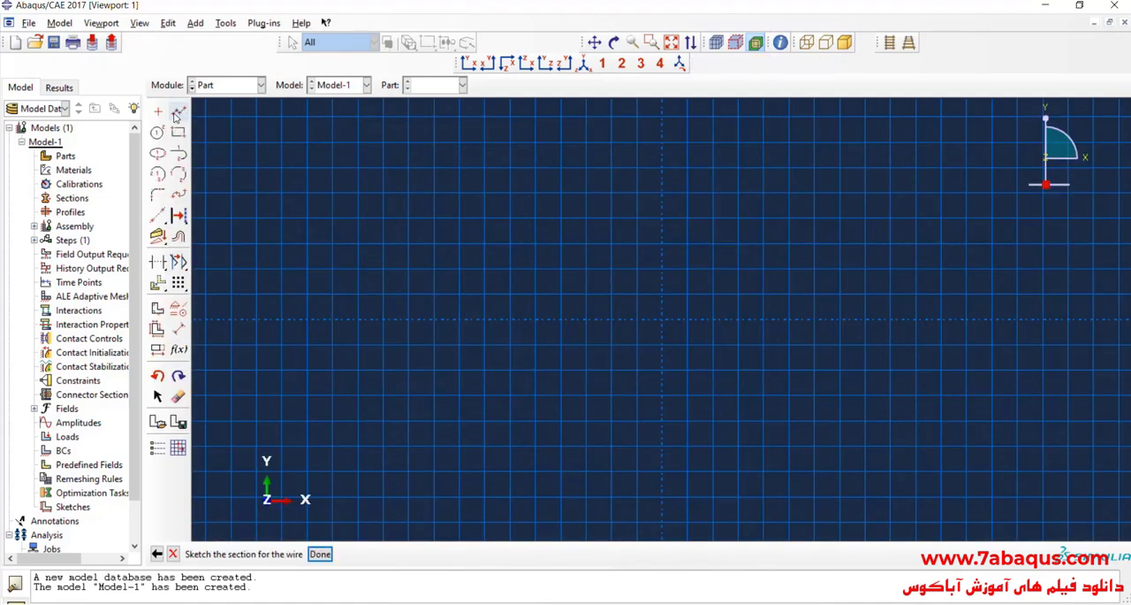
{"action": "left_click", "coordinate": [335, 320]}
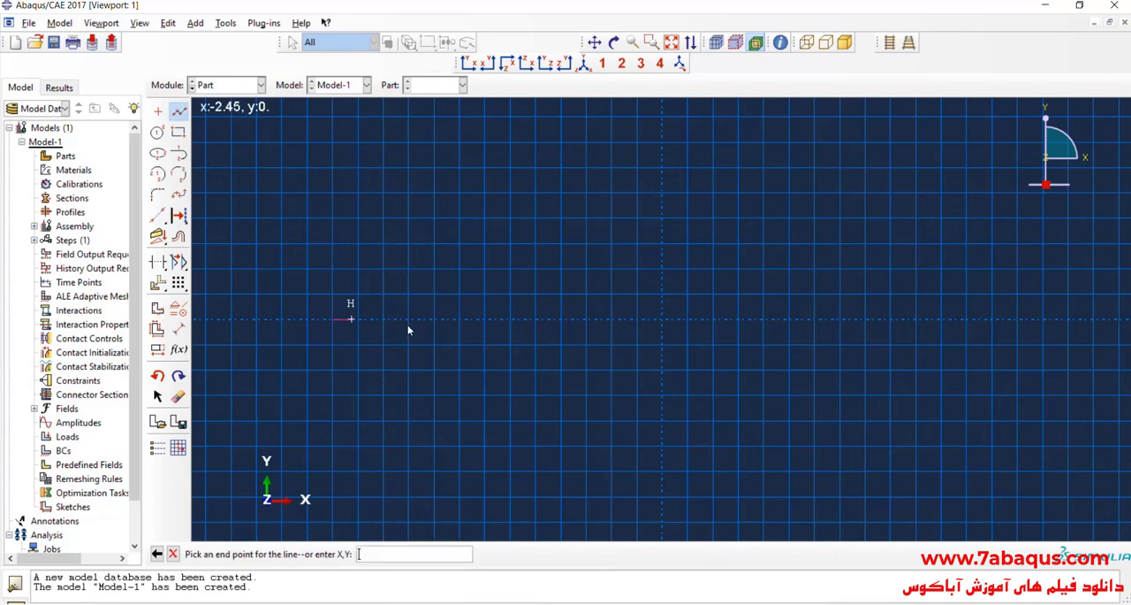
{"action": "left_click", "coordinate": [661, 321]}
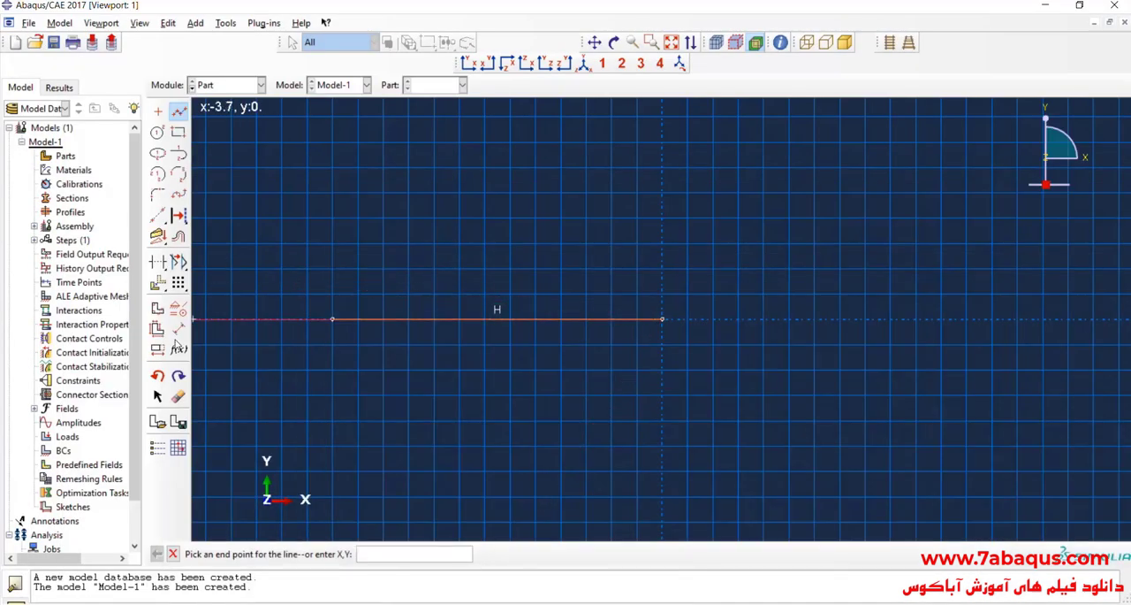
Step: Dimension the horizontal line to a length of 3 and finish the wire sketch
{"action": "left_click", "coordinate": [177, 328]}
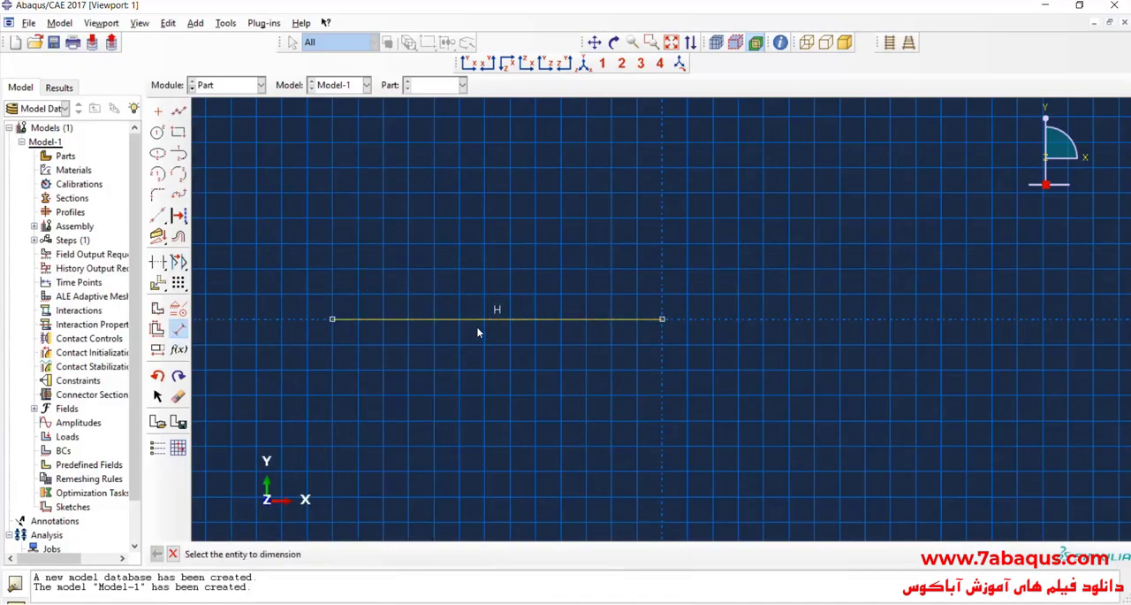
{"action": "left_click", "coordinate": [480, 321]}
{"action": "left_click", "coordinate": [487, 360]}
{"action": "type", "text": "3"}
{"action": "key", "text": "Return"}
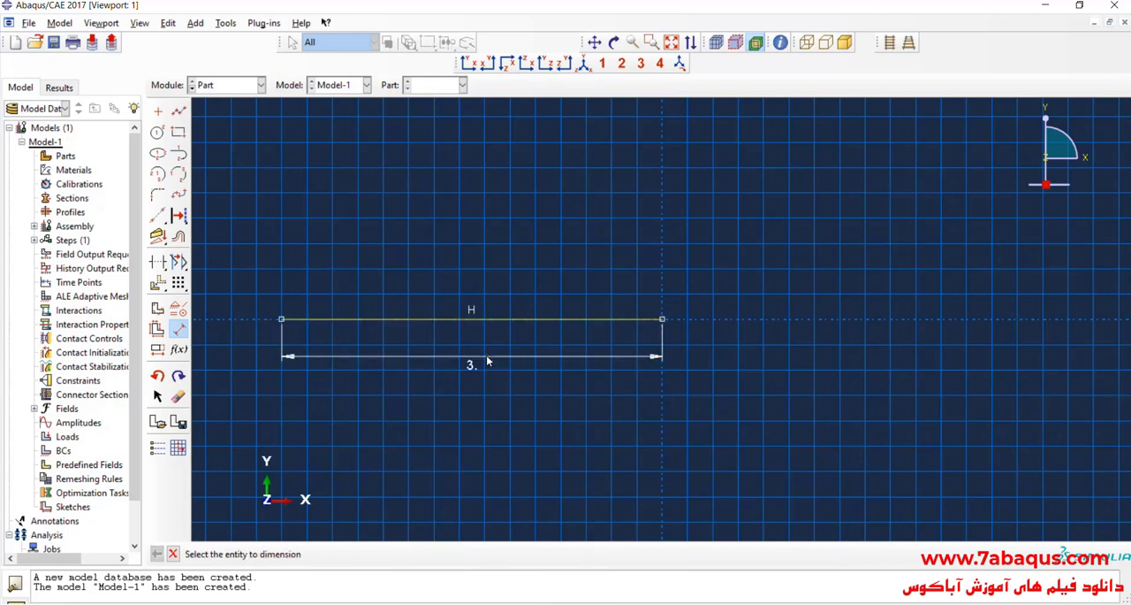
{"action": "left_click", "coordinate": [178, 328]}
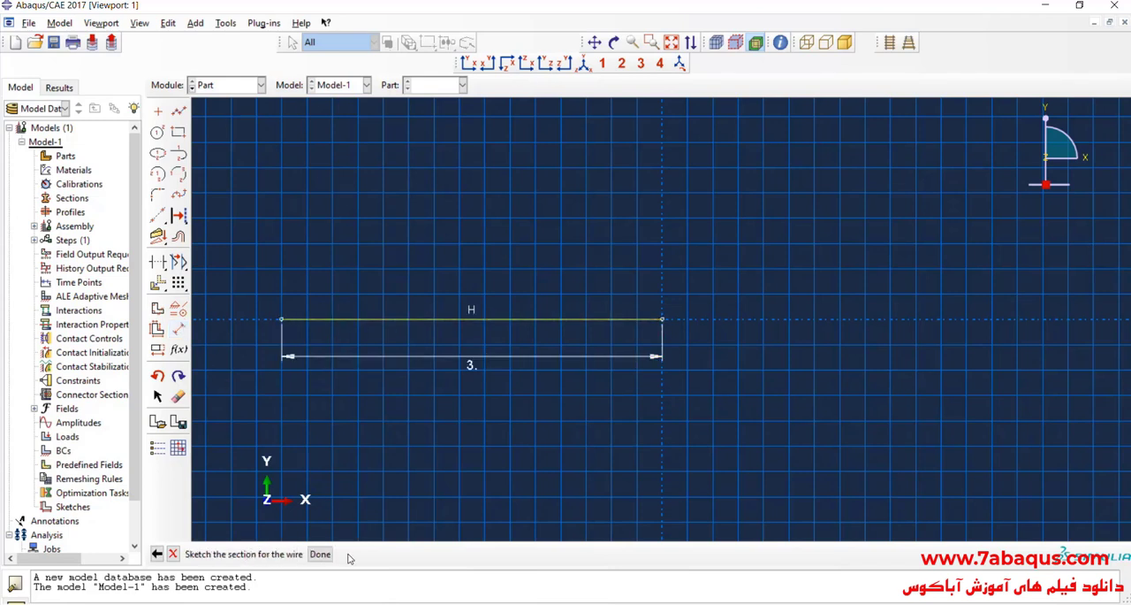
{"action": "left_click", "coordinate": [321, 554]}
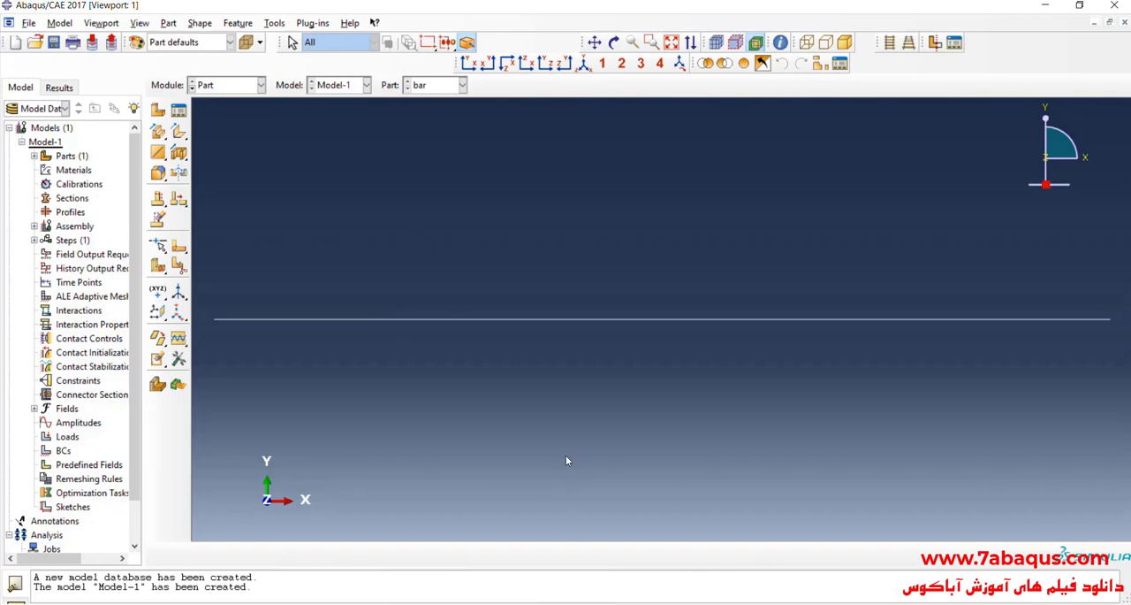
Step: Create a datum point offset 1,0,0 from the bar's left end point
{"action": "left_click", "coordinate": [619, 604]}
{"action": "left_click", "coordinate": [274, 24]}
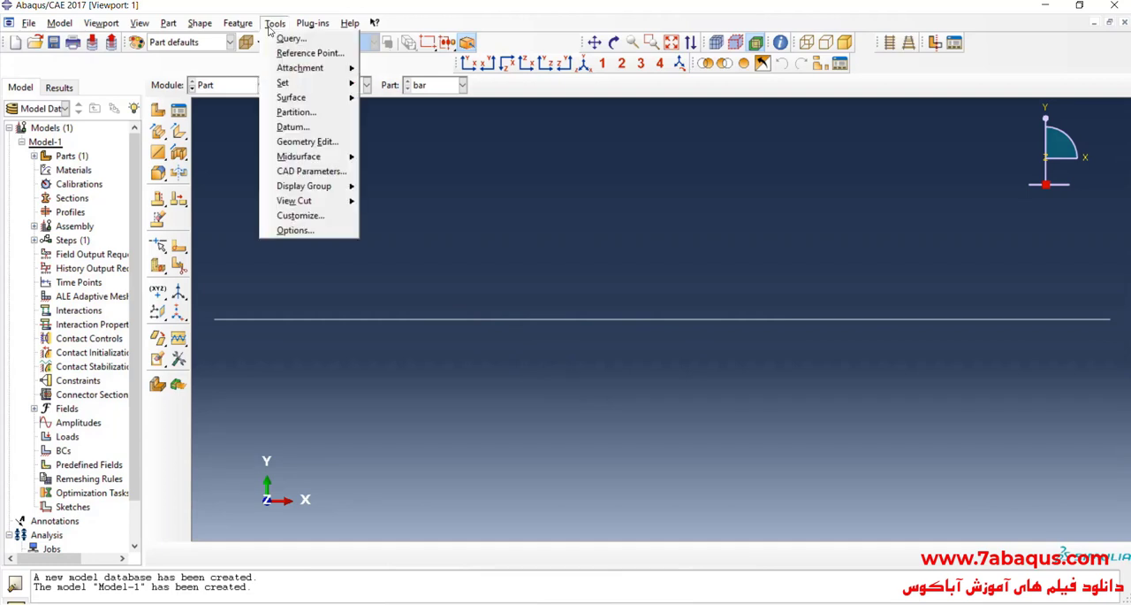
{"action": "left_click", "coordinate": [332, 125]}
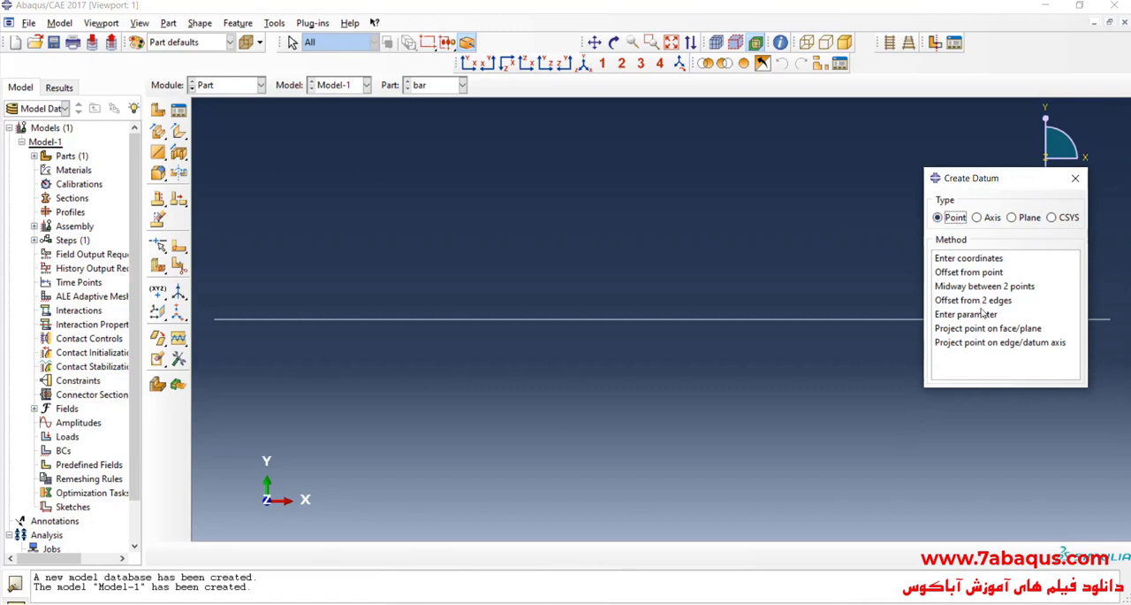
{"action": "left_click", "coordinate": [972, 272]}
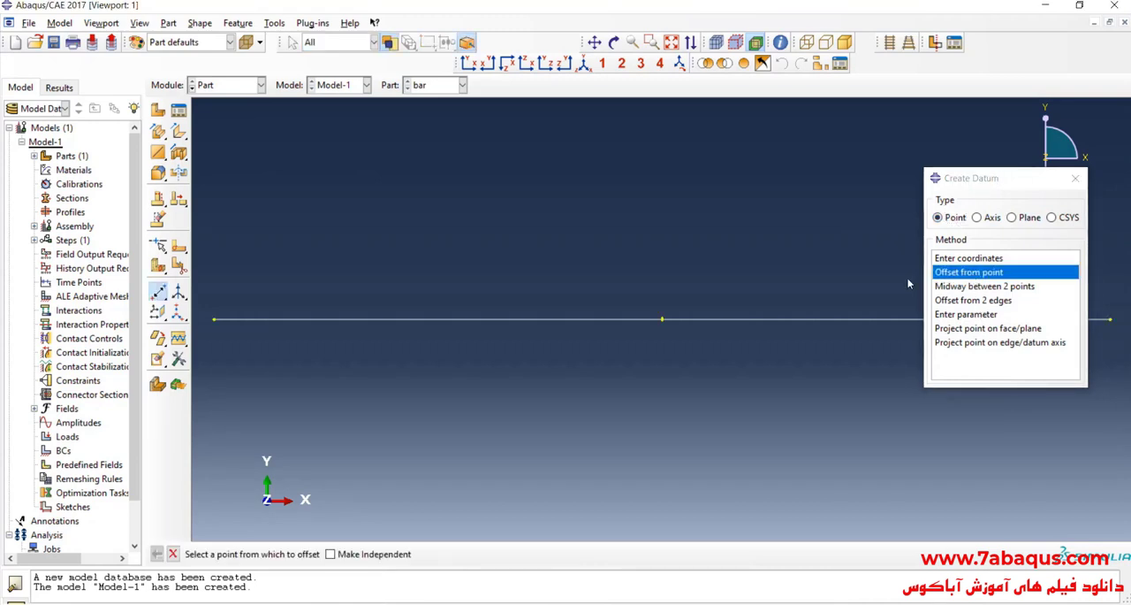
{"action": "left_click", "coordinate": [215, 320]}
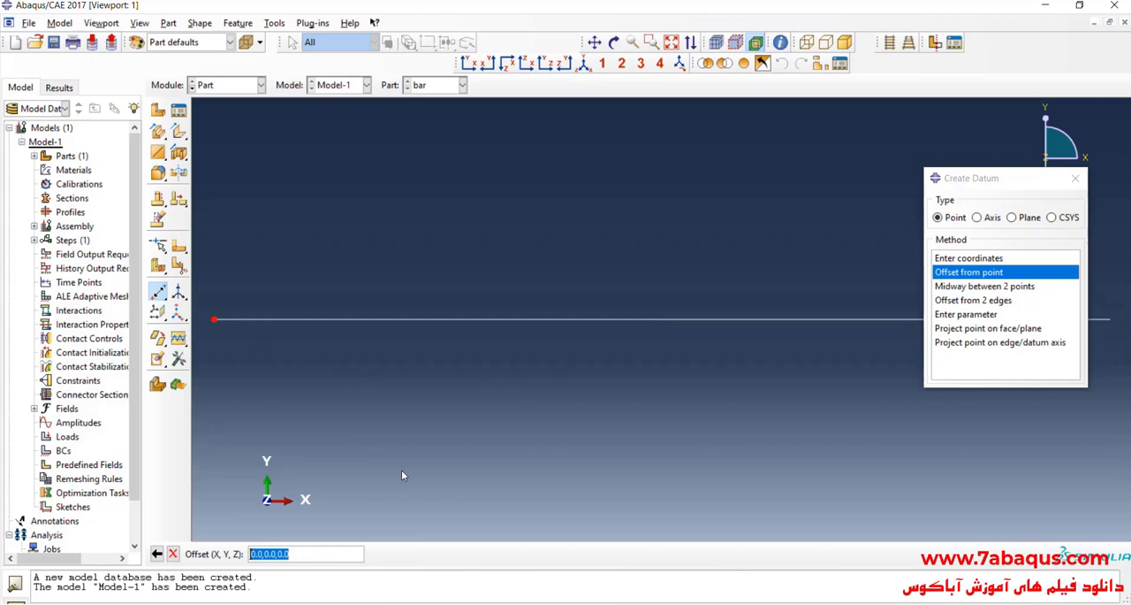
{"action": "type", "text": "1,0,0"}
{"action": "key", "text": "Return"}
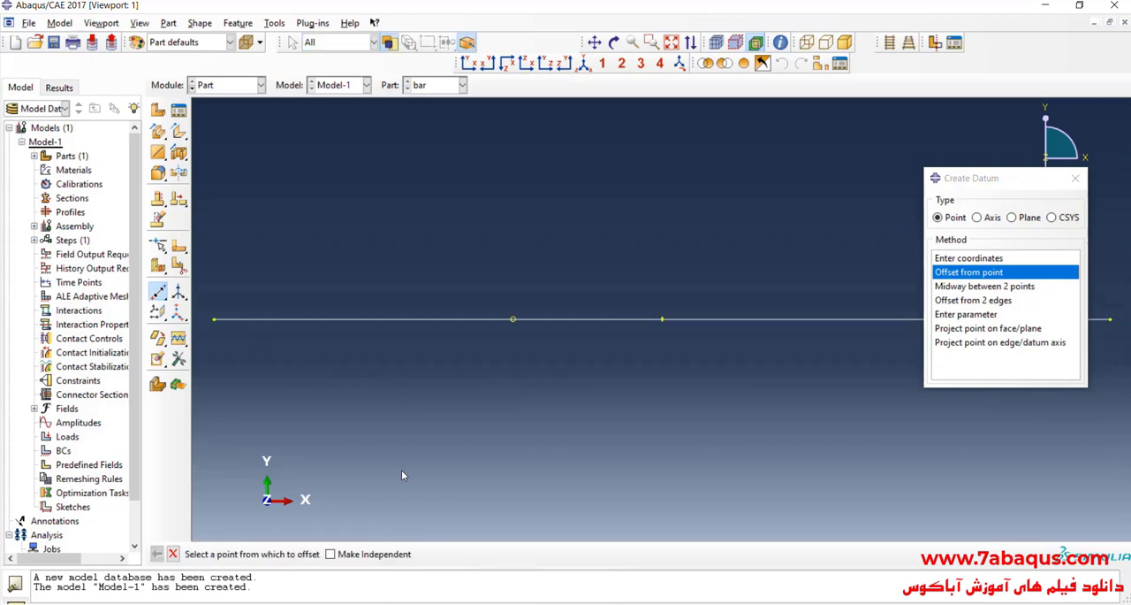
Step: Create a second datum point offset 1,0,0 from the first datum point and close the datum settings
{"action": "left_click", "coordinate": [513, 320]}
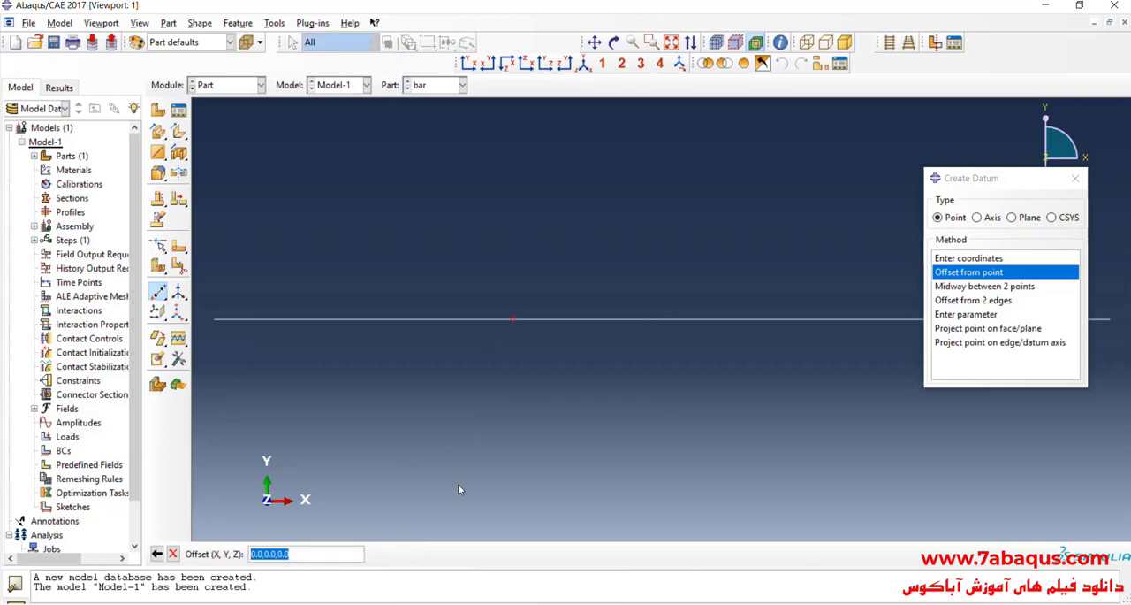
{"action": "type", "text": "1,0,0"}
{"action": "key", "text": "Return"}
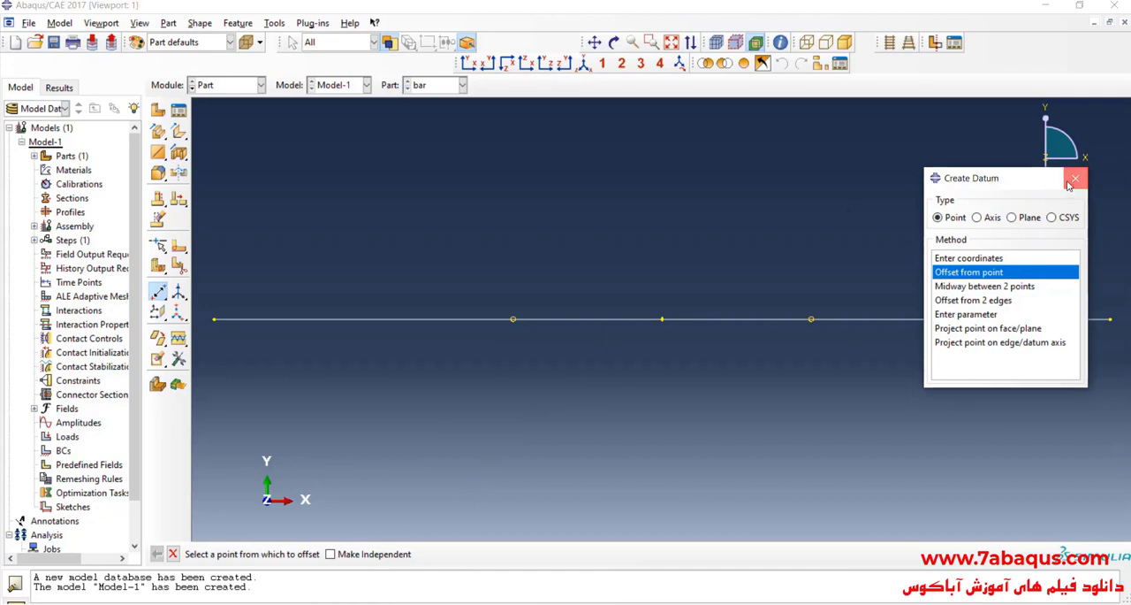
{"action": "left_click", "coordinate": [1075, 178]}
Step: Partition the bar's edge at the first datum point using the midpoint/datum point method
{"action": "left_click", "coordinate": [276, 23]}
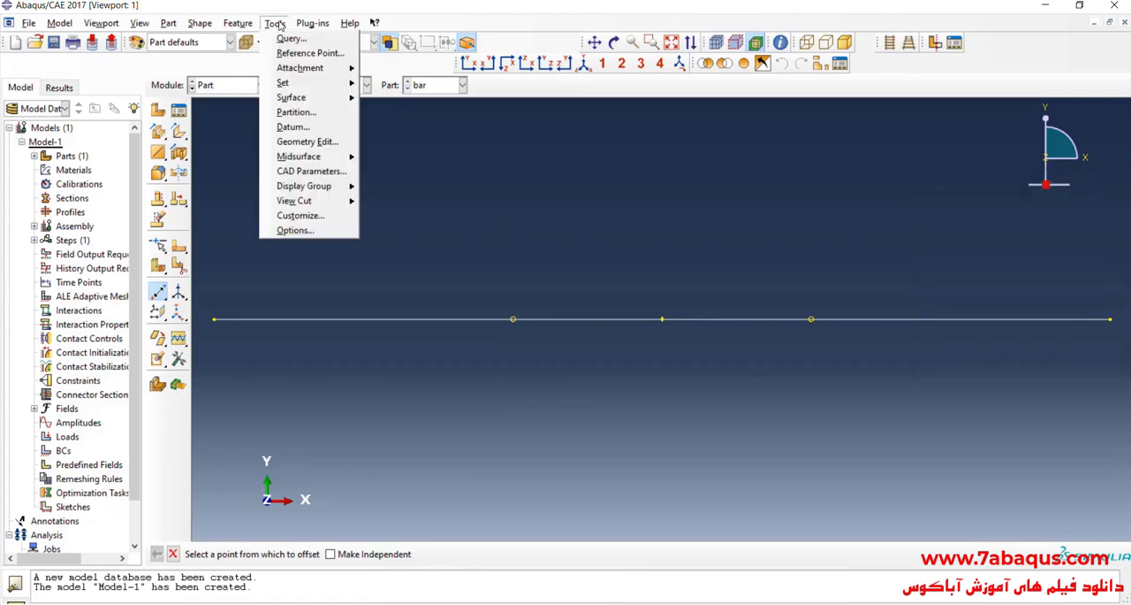
{"action": "left_click", "coordinate": [305, 114]}
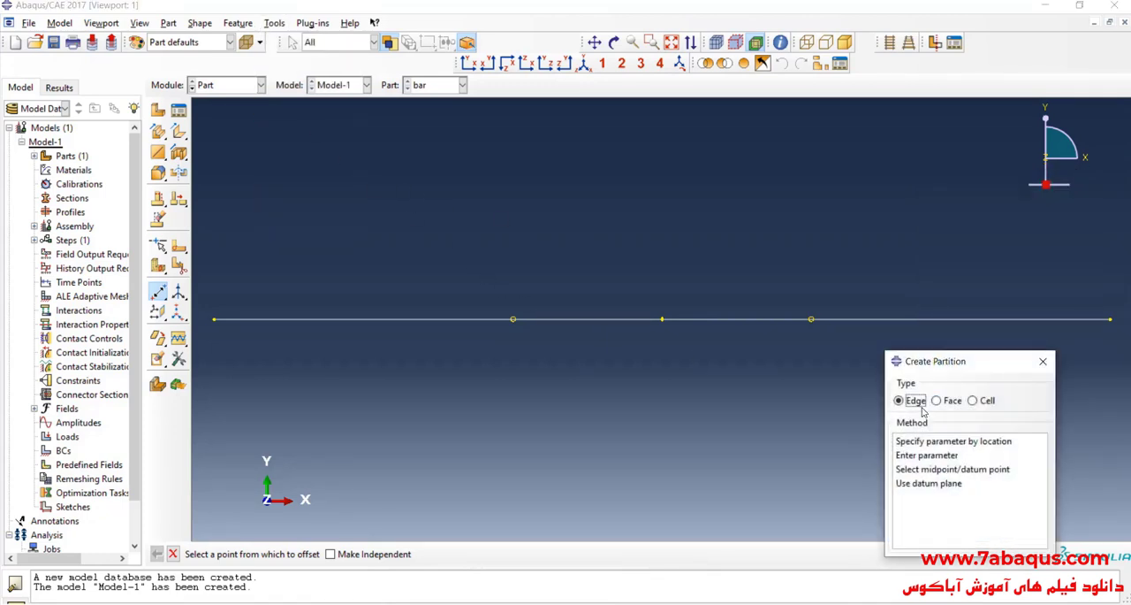
{"action": "left_click_drag", "start_coordinate": [927, 372], "coordinate": [925, 311]}
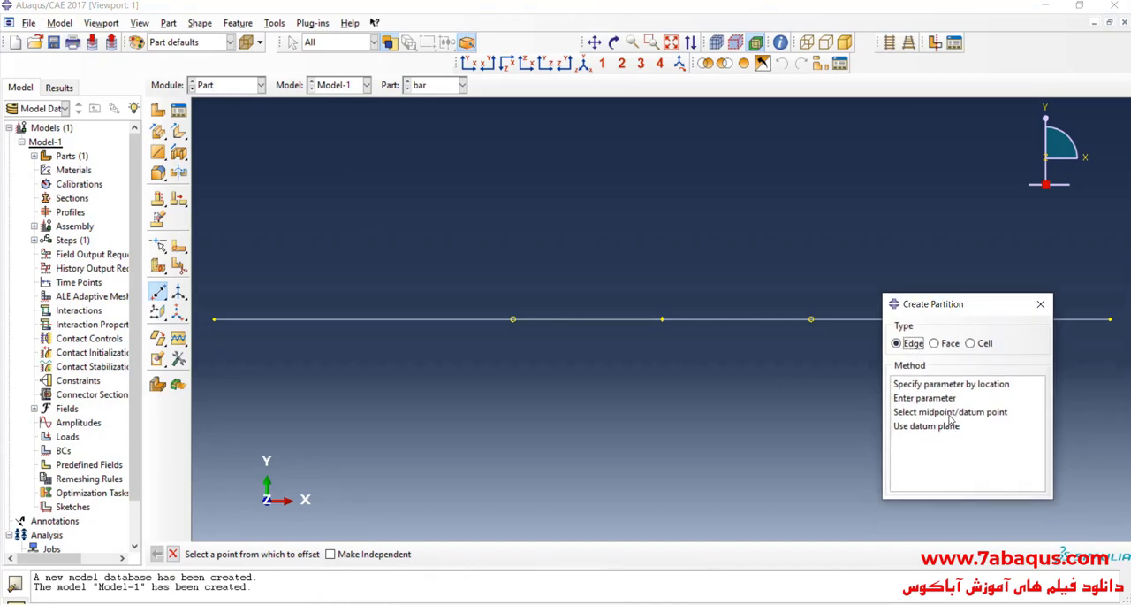
{"action": "left_click", "coordinate": [951, 413]}
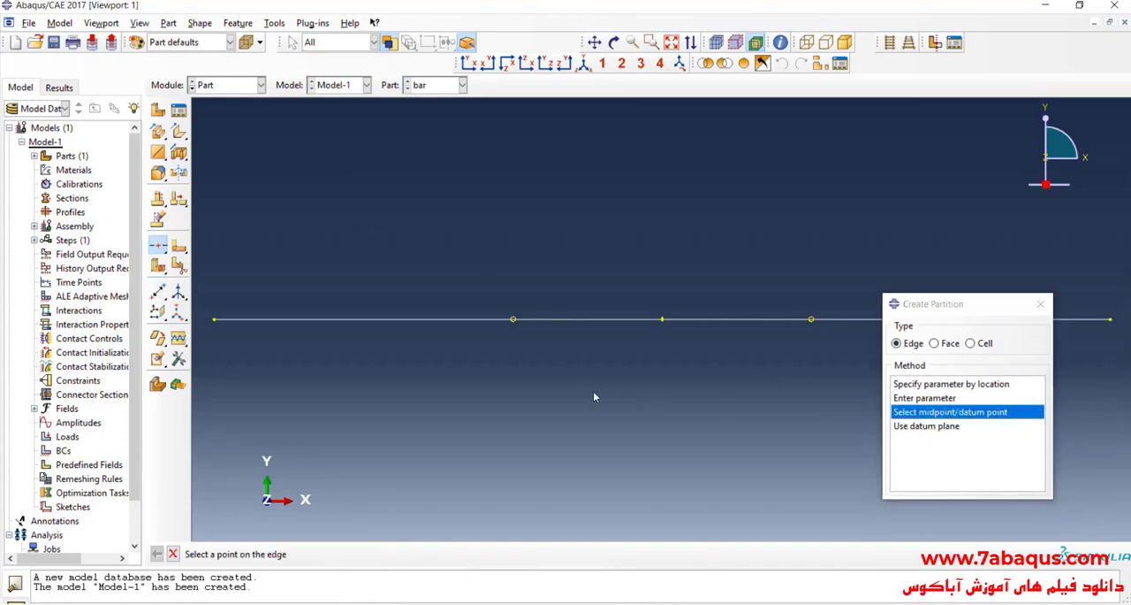
{"action": "left_click", "coordinate": [514, 321]}
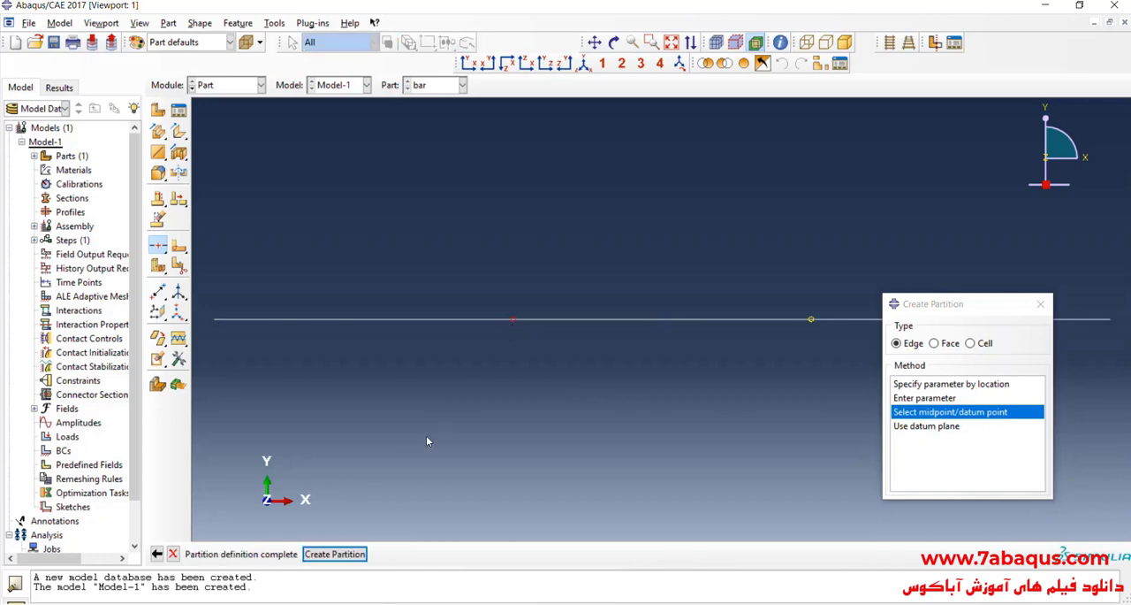
{"action": "left_click", "coordinate": [345, 557]}
Step: Partition the remaining longer edge at the second datum point and exit the partition command
{"action": "scroll", "coordinate": [344, 397], "scroll_direction": "down", "scroll_amount": 2}
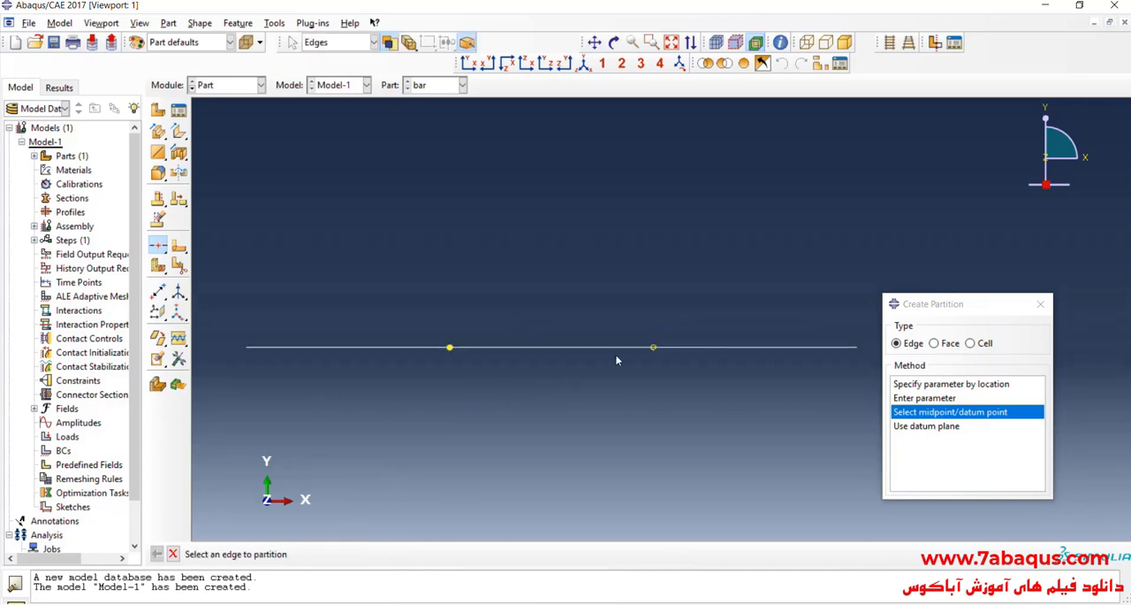
{"action": "left_click", "coordinate": [682, 348]}
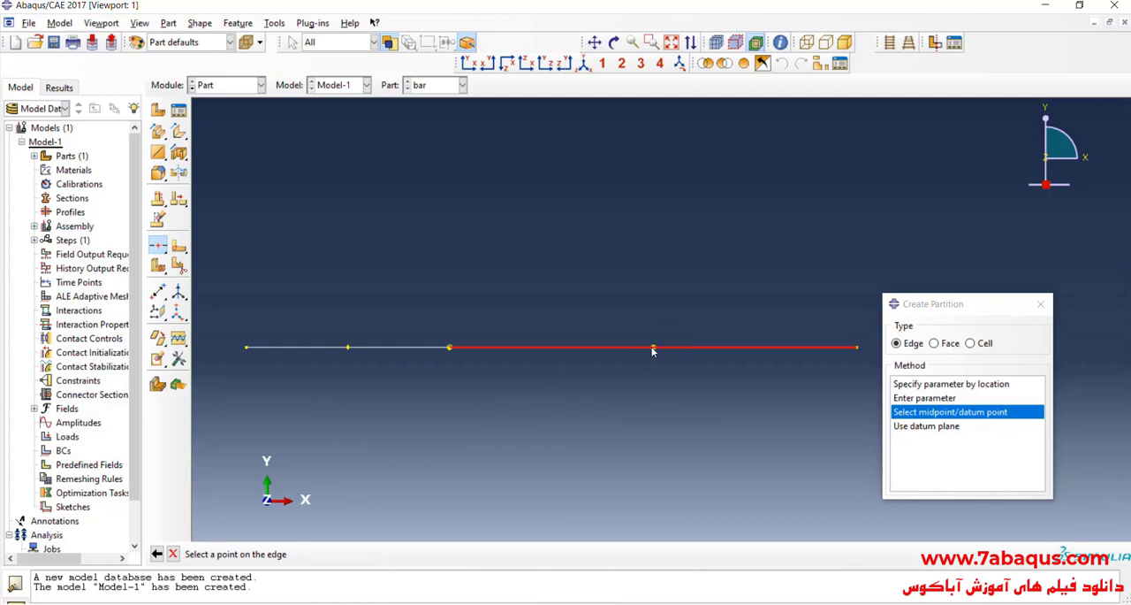
{"action": "left_click", "coordinate": [652, 348]}
{"action": "left_click", "coordinate": [335, 556]}
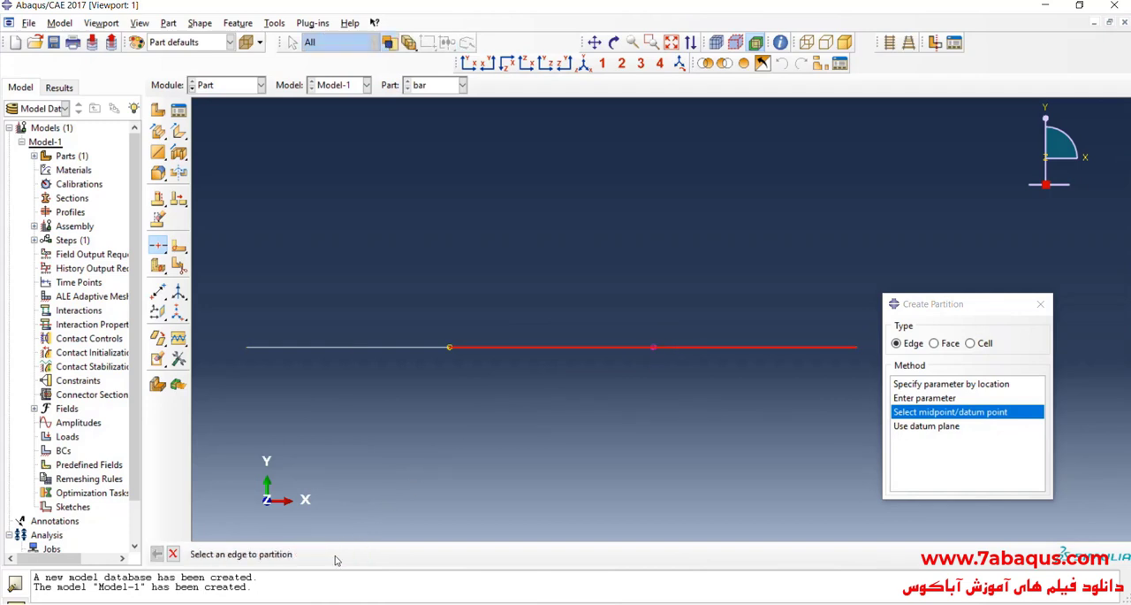
{"action": "left_click", "coordinate": [1040, 303]}
{"action": "scroll", "coordinate": [906, 228], "scroll_direction": "down", "scroll_amount": 1}
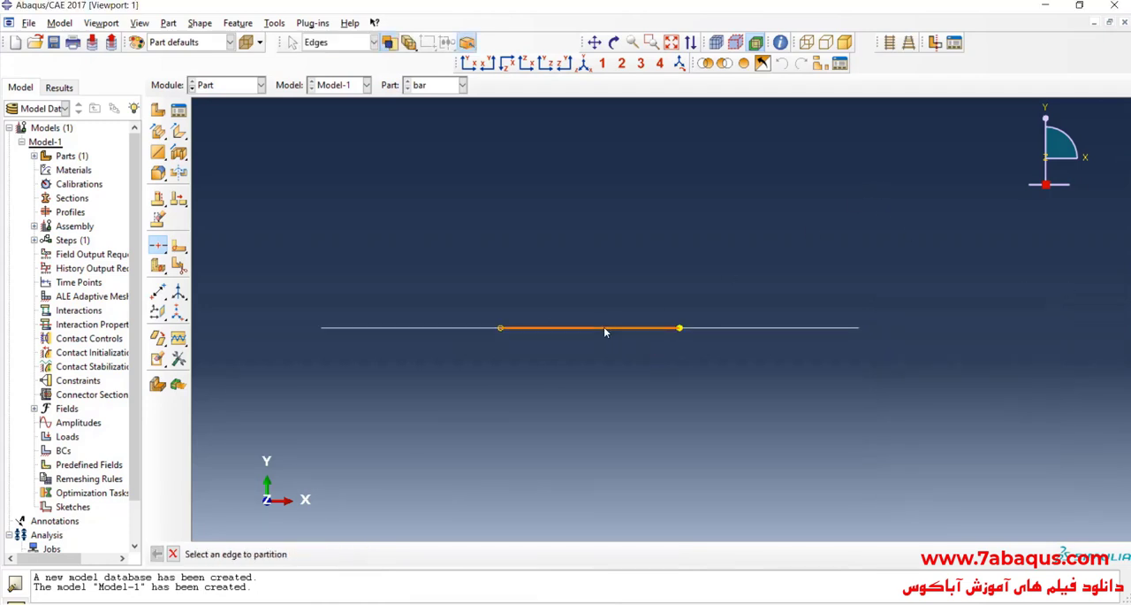
{"action": "left_click", "coordinate": [604, 329]}
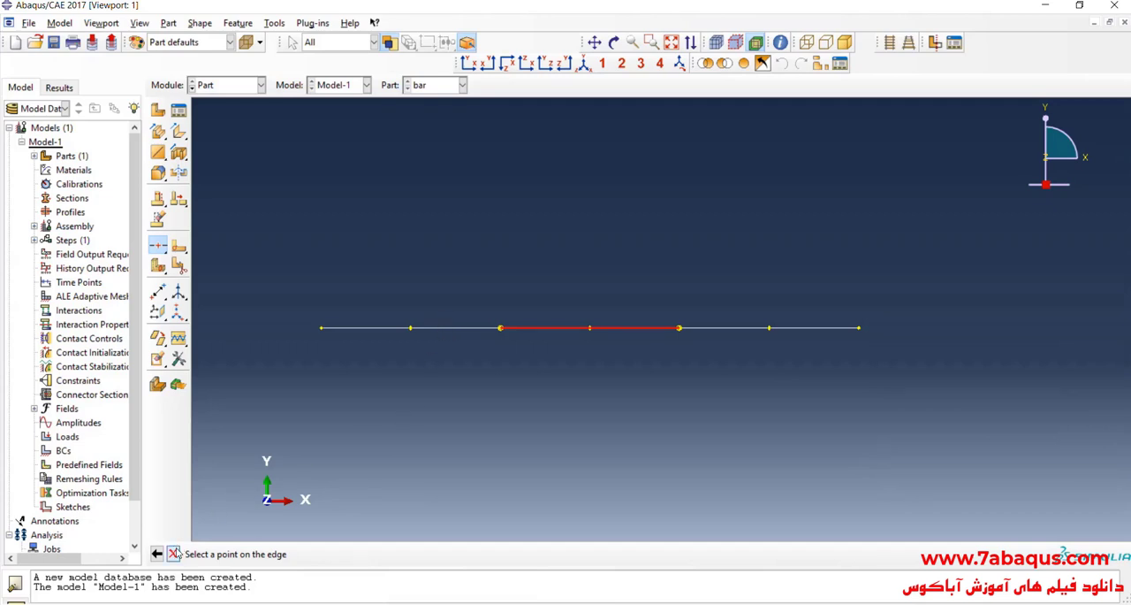
{"action": "left_click", "coordinate": [174, 554]}
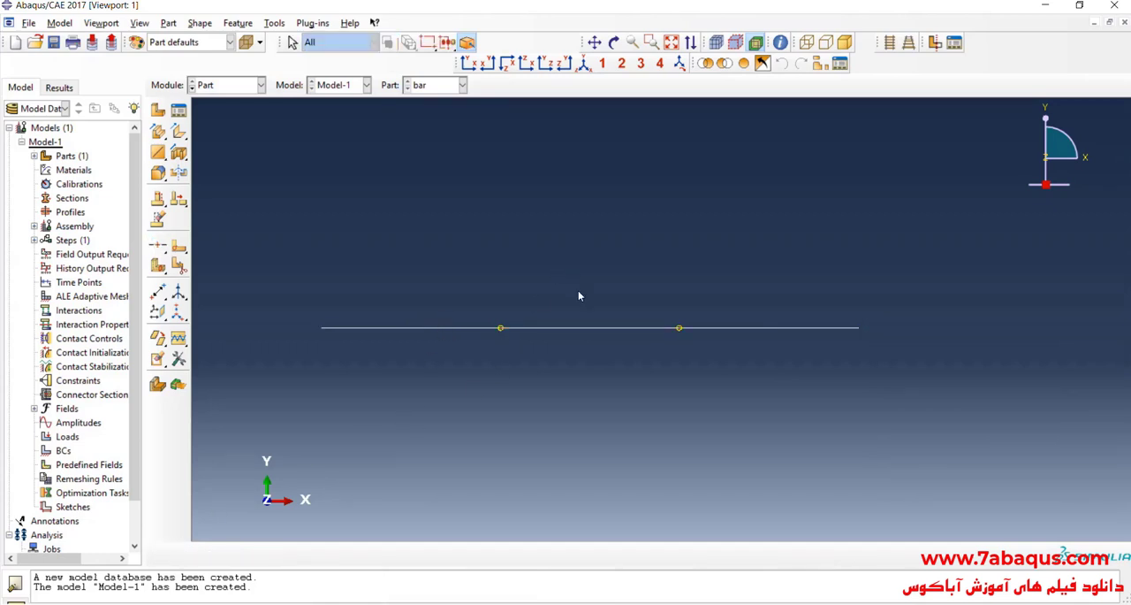
Step: Switch to the Property module and create a material named Steel with elastic behavior
{"action": "left_click", "coordinate": [232, 86]}
{"action": "left_click", "coordinate": [219, 107]}
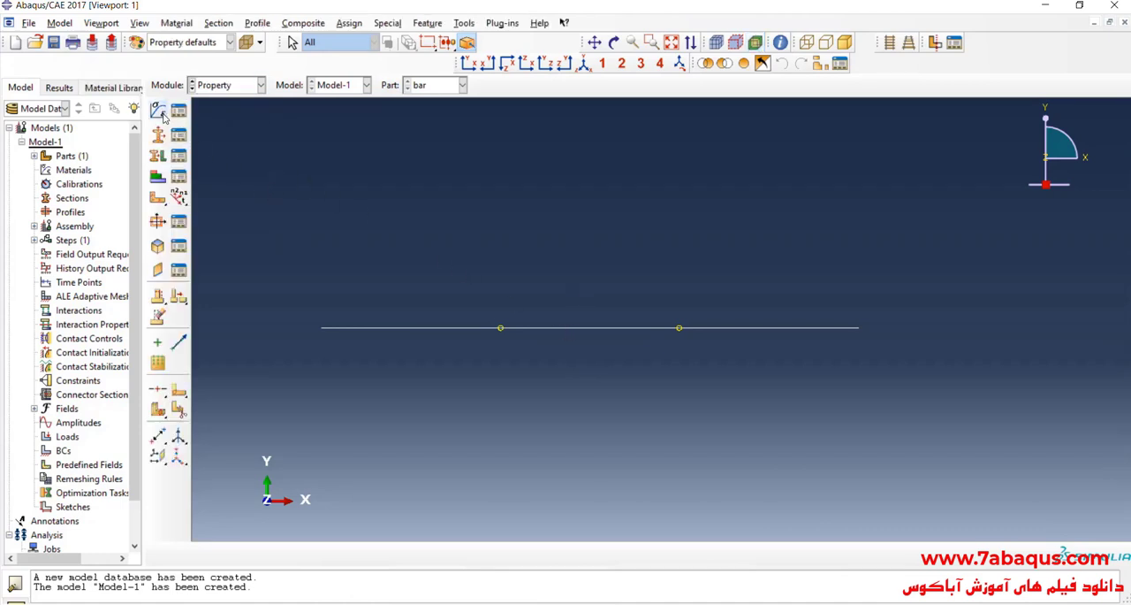
{"action": "left_click", "coordinate": [160, 112]}
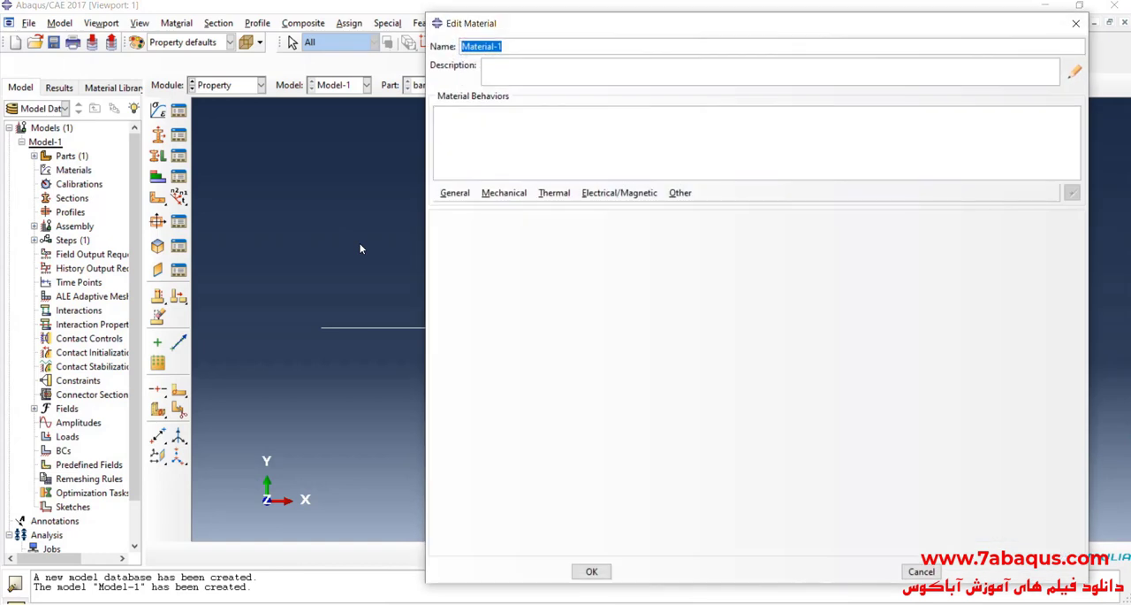
{"action": "type", "text": "Stw"}
{"action": "type", "text": "eel"}
{"action": "left_click", "coordinate": [503, 194]}
{"action": "mouse_move", "coordinate": [524, 216]}
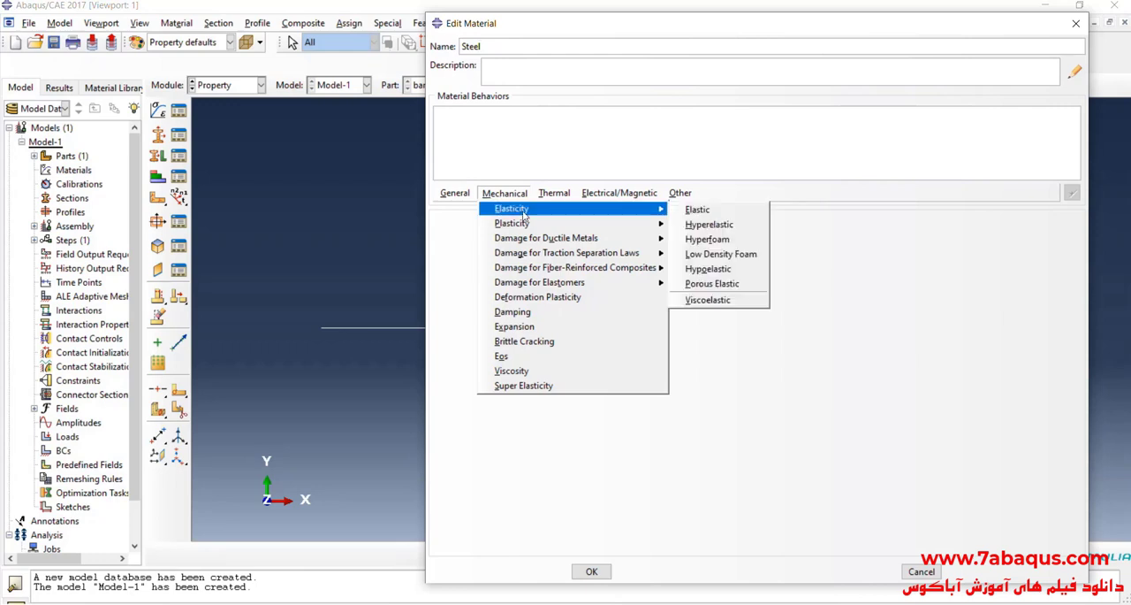
{"action": "left_click", "coordinate": [697, 210]}
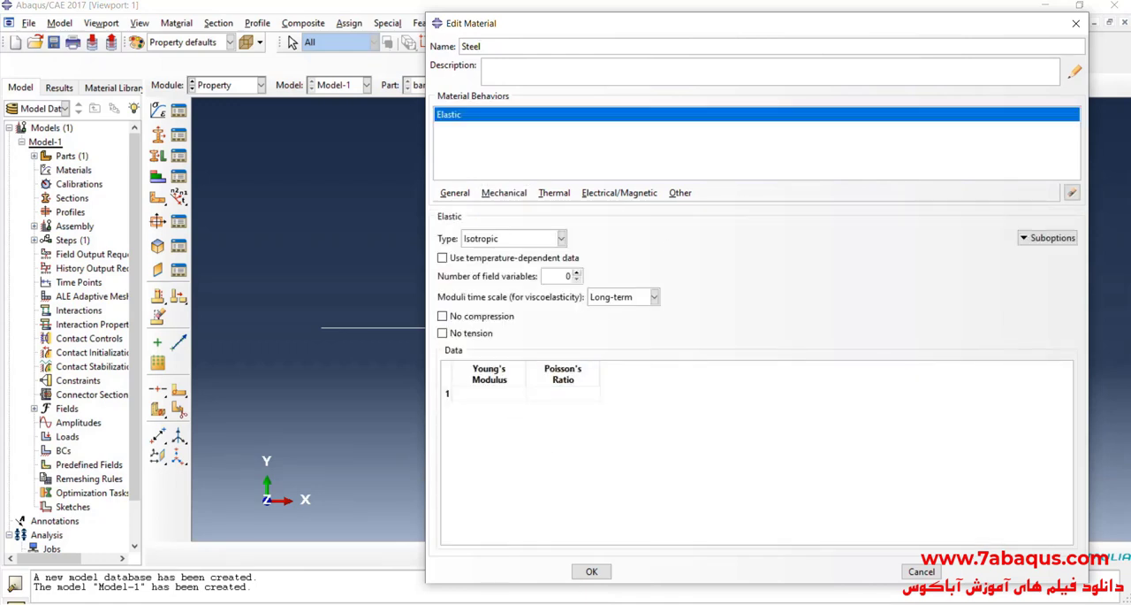
Step: Consult the problem image for steel's properties, set Young's modulus to 210e9 and Poisson's ratio to .3, and save the material
{"action": "left_click", "coordinate": [707, 604]}
{"action": "scroll", "coordinate": [369, 180], "scroll_direction": "up", "scroll_amount": 3}
{"action": "left_click_drag", "start_coordinate": [414, 274], "coordinate": [414, 292]}
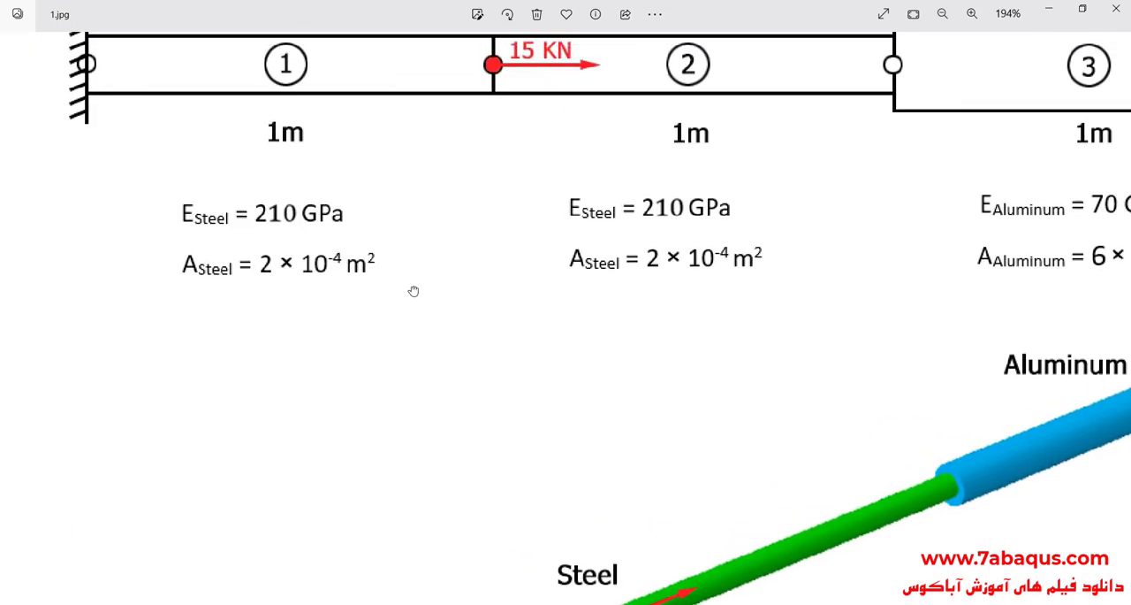
{"action": "left_click", "coordinate": [529, 604]}
{"action": "left_click", "coordinate": [498, 400]}
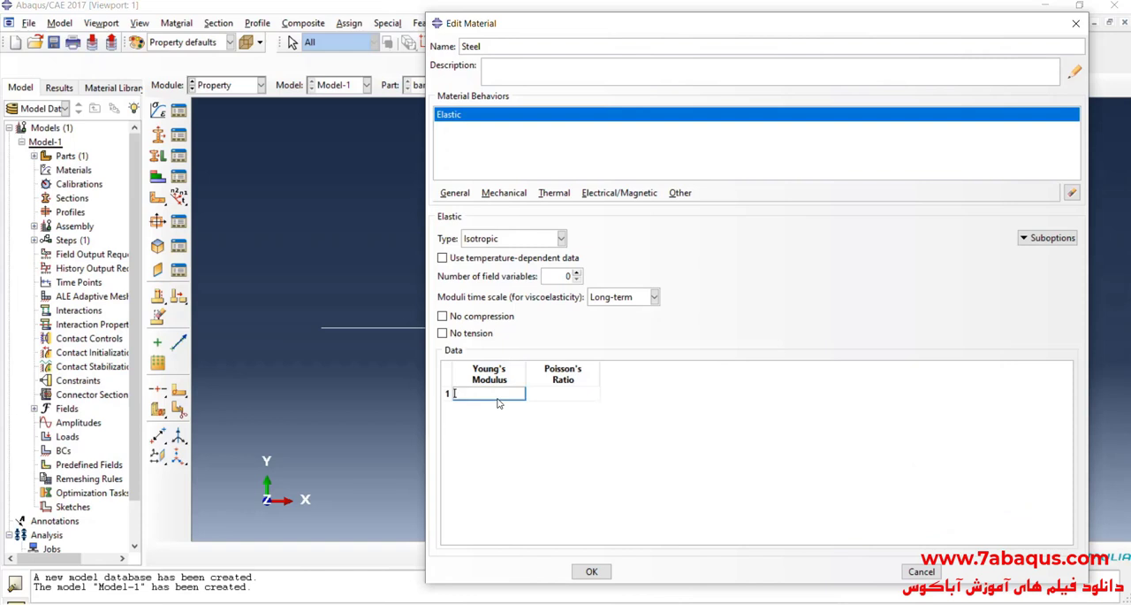
{"action": "type", "text": "210e9"}
{"action": "left_click", "coordinate": [550, 397]}
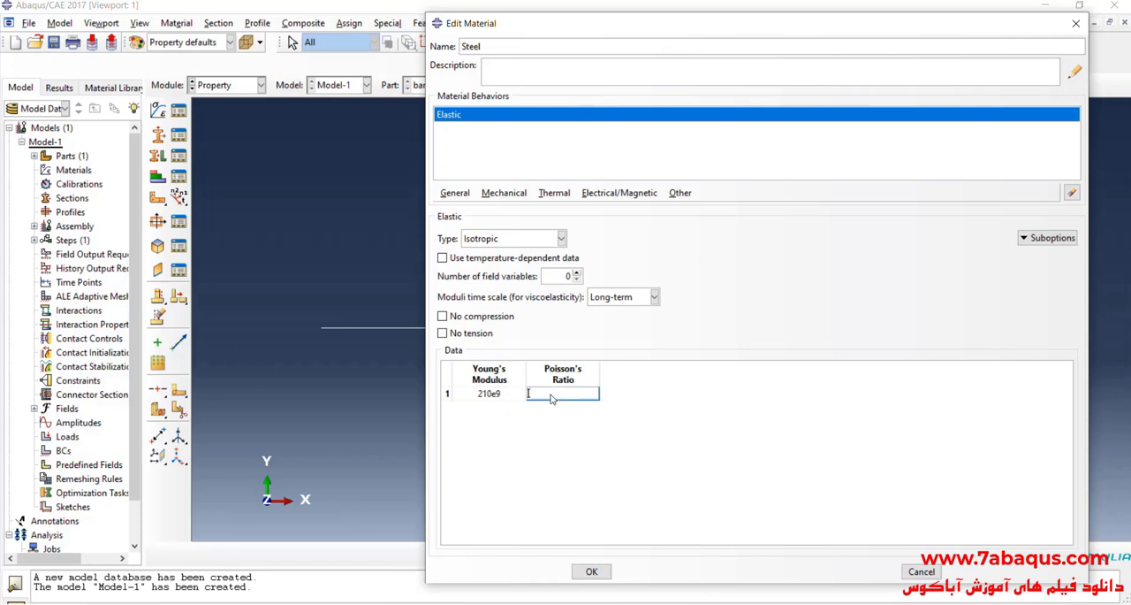
{"action": "type", "text": ".3"}
{"action": "left_click", "coordinate": [592, 572]}
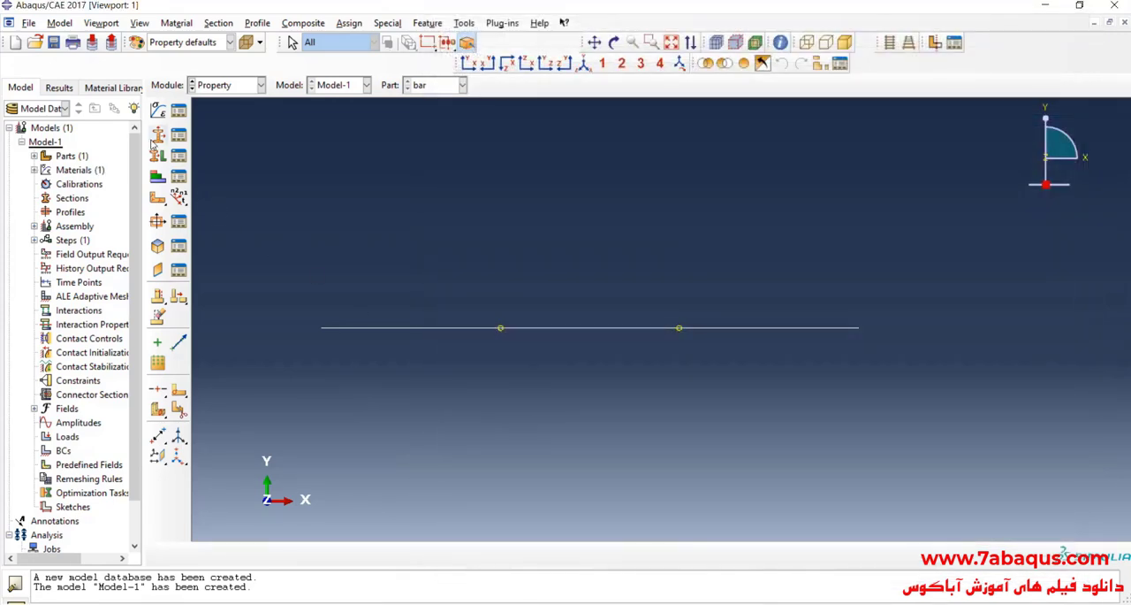
Step: Create a second material named Aluminum with elastic behavior
{"action": "left_click", "coordinate": [158, 110]}
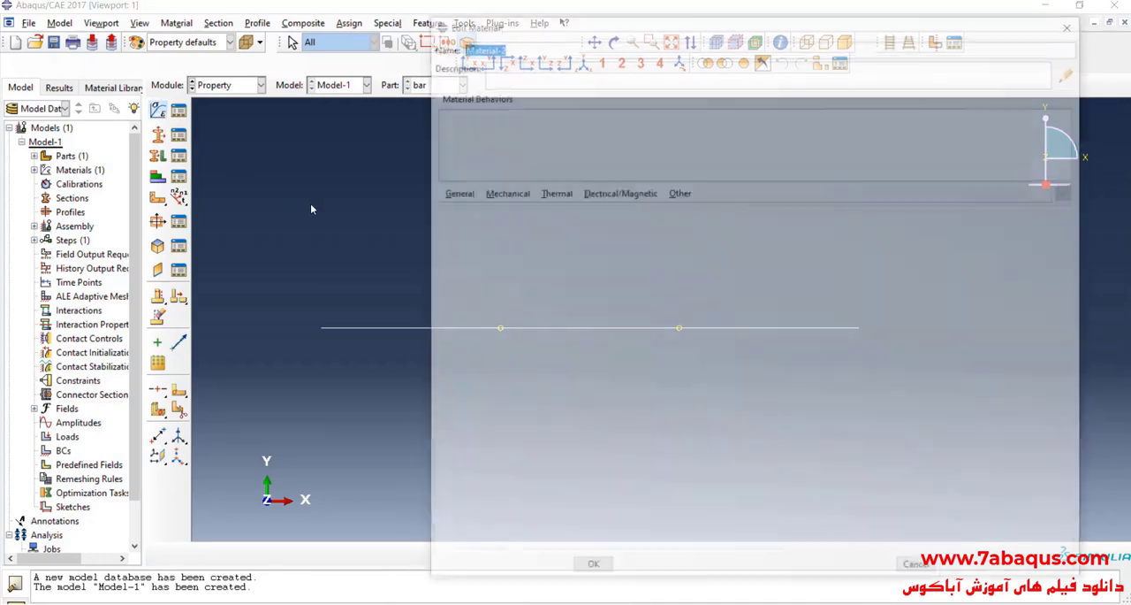
{"action": "type", "text": "Al"}
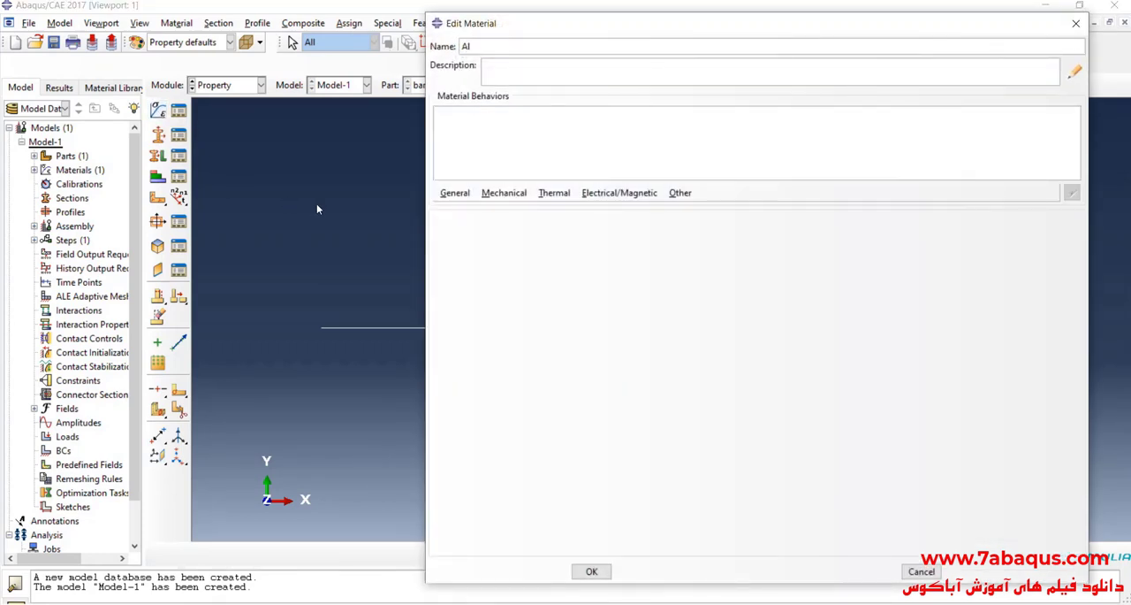
{"action": "type", "text": "uminum"}
{"action": "left_click", "coordinate": [505, 194]}
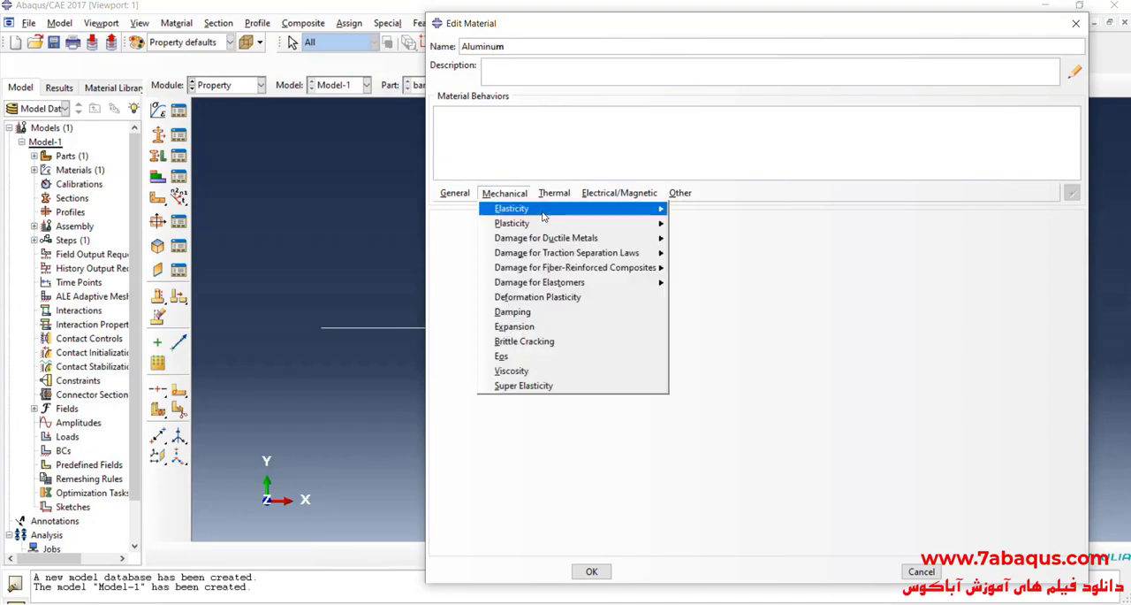
{"action": "mouse_move", "coordinate": [624, 211]}
{"action": "left_click", "coordinate": [700, 211]}
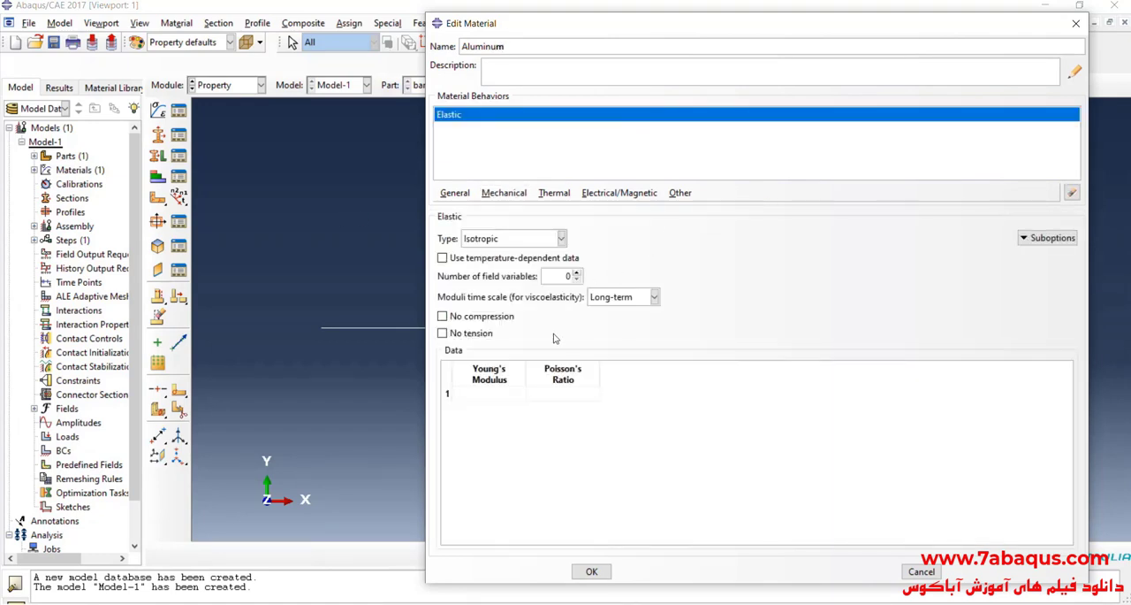
Step: Consult the problem image for aluminum's properties, set Young's modulus to 70e9 and Poisson's ratio to .33, and save the material
{"action": "left_click", "coordinate": [511, 395]}
{"action": "key", "text": "alt+Tab"}
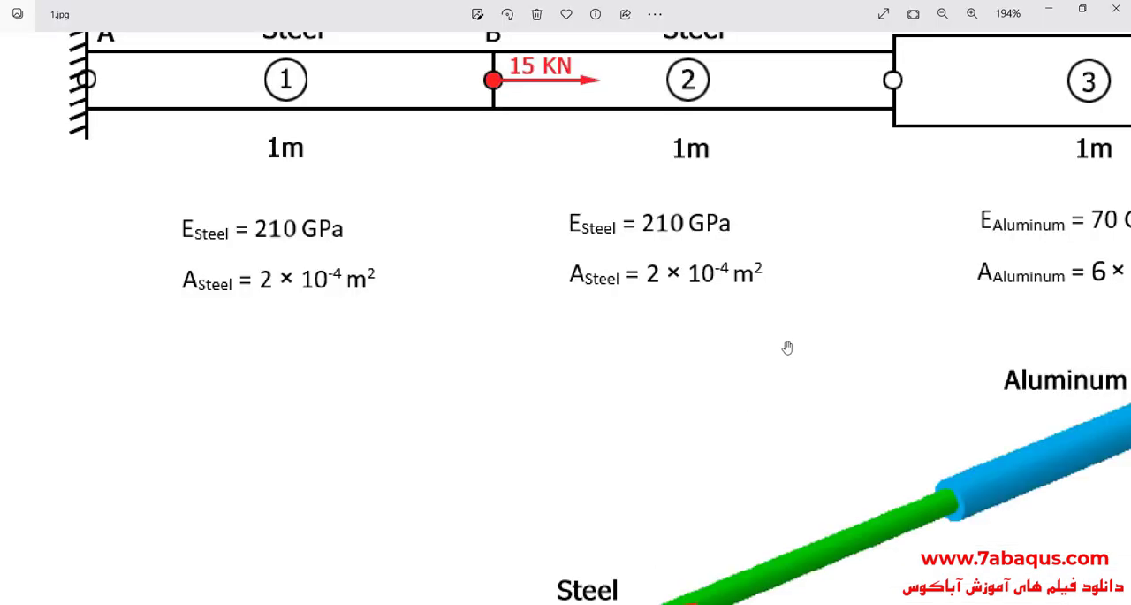
{"action": "left_click_drag", "start_coordinate": [769, 348], "coordinate": [634, 338]}
{"action": "scroll", "coordinate": [637, 339], "scroll_direction": "down", "scroll_amount": 5}
{"action": "scroll", "coordinate": [779, 211], "scroll_direction": "up", "scroll_amount": 5}
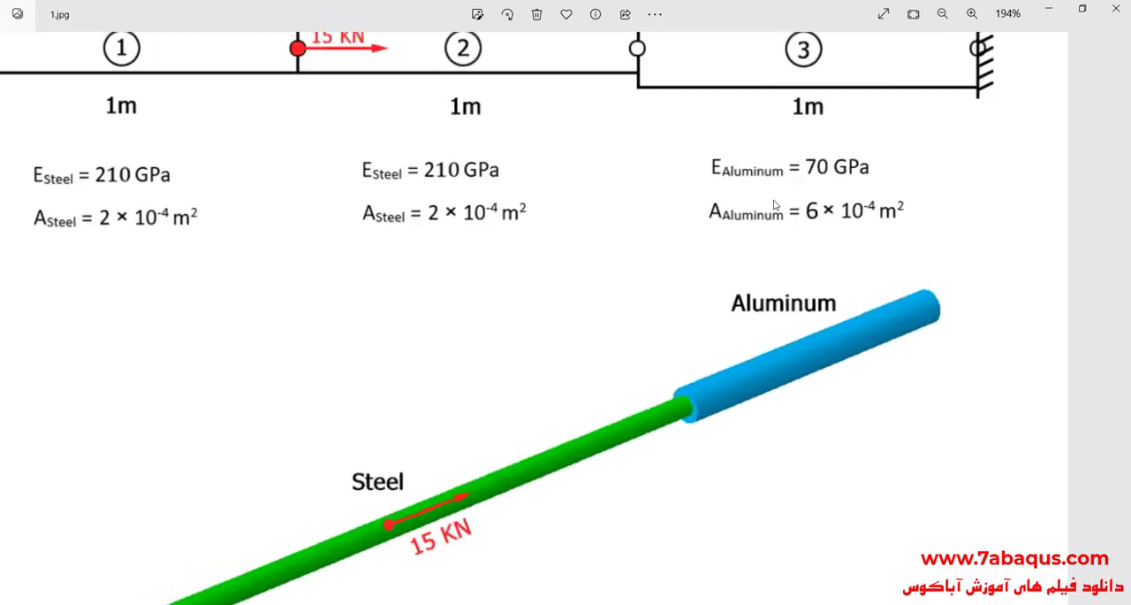
{"action": "left_click_drag", "start_coordinate": [779, 212], "coordinate": [791, 309]}
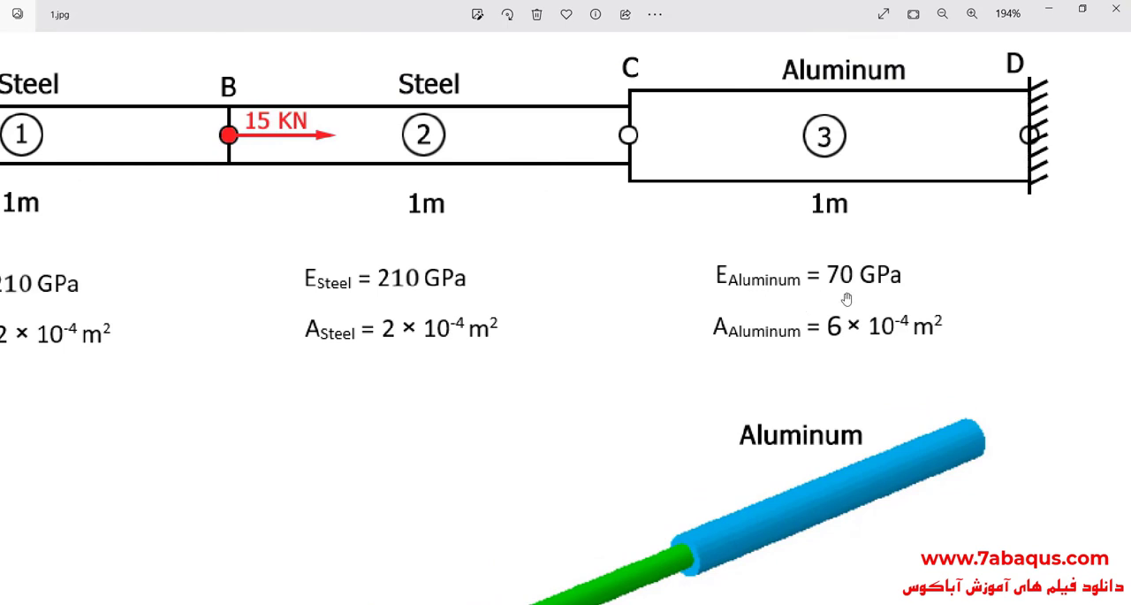
{"action": "left_click", "coordinate": [1049, 17]}
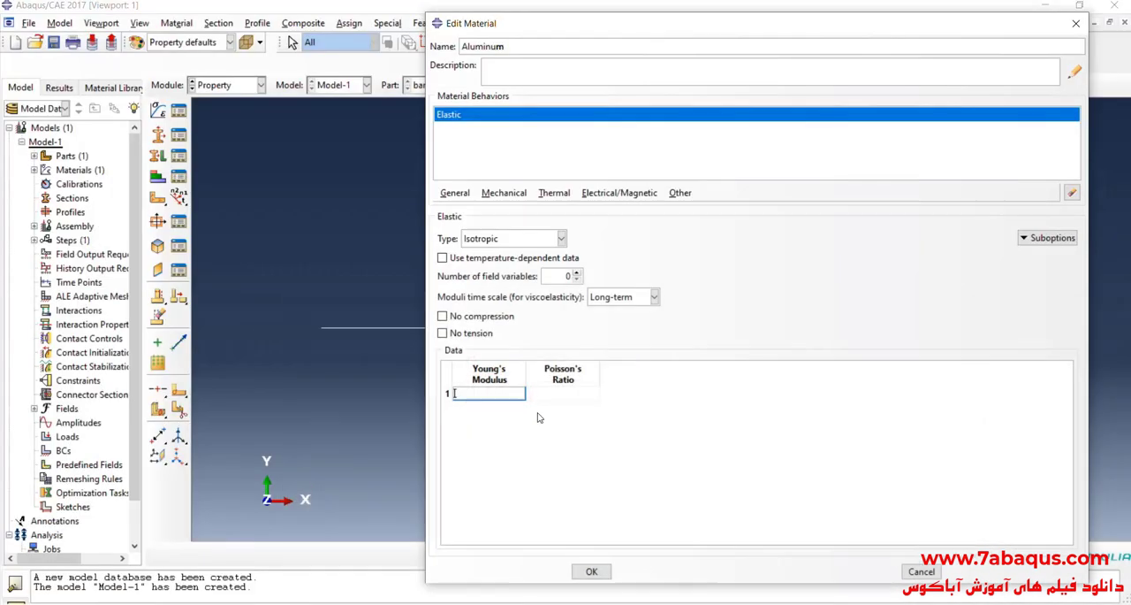
{"action": "left_click", "coordinate": [503, 390]}
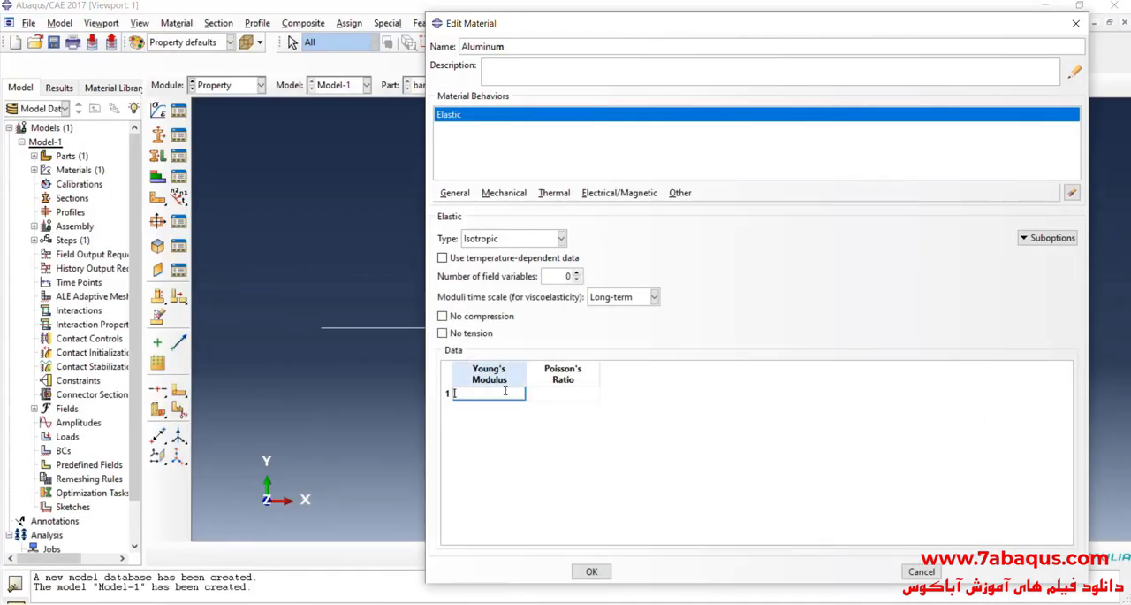
{"action": "type", "text": "70e9"}
{"action": "key", "text": "Tab"}
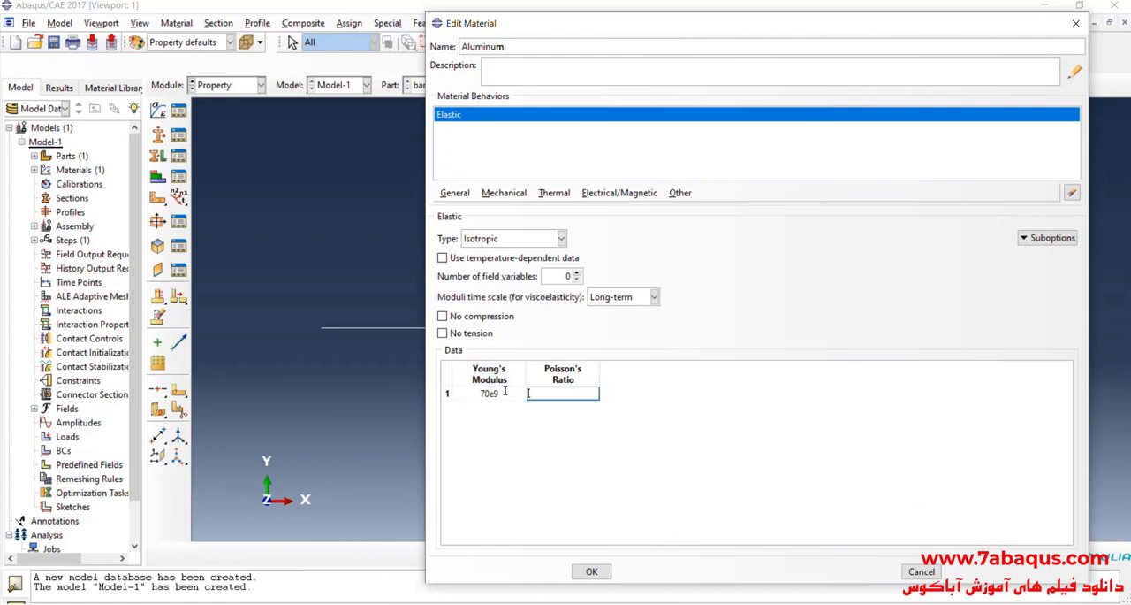
{"action": "type", "text": ".33"}
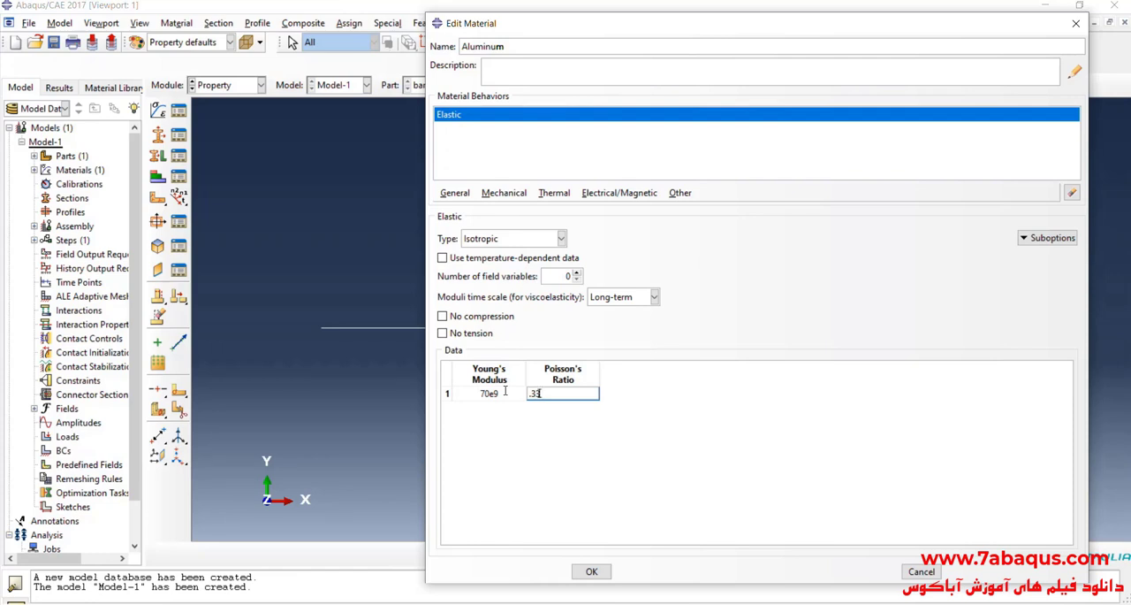
{"action": "left_click", "coordinate": [591, 571]}
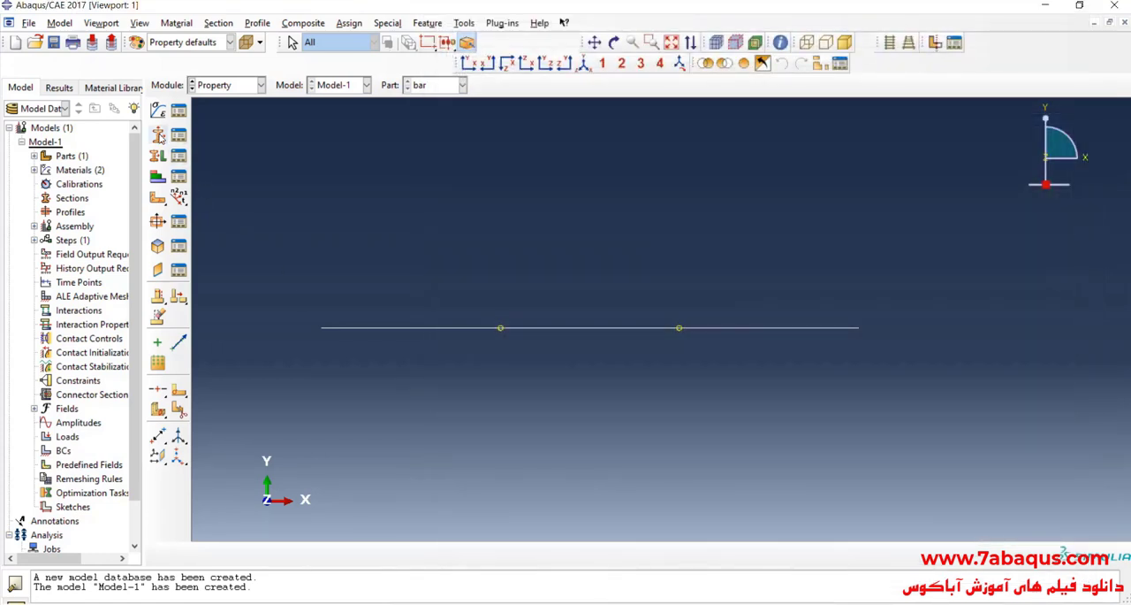
Step: Create a section named Steel in the Beam category with the Truss type
{"action": "left_click", "coordinate": [158, 136]}
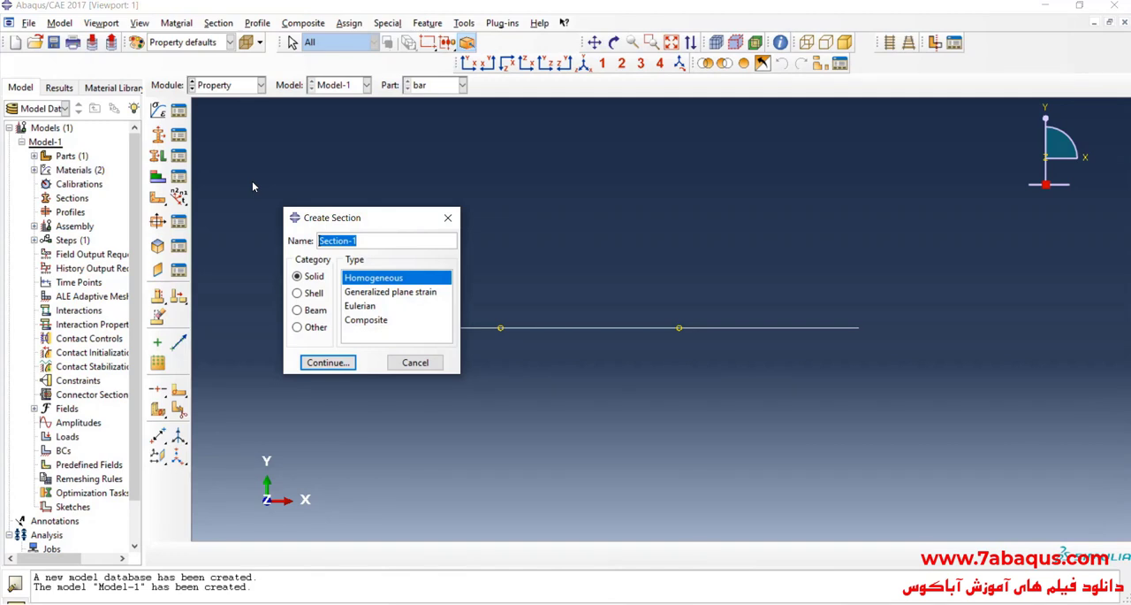
{"action": "type", "text": "Steel"}
{"action": "left_click", "coordinate": [310, 310]}
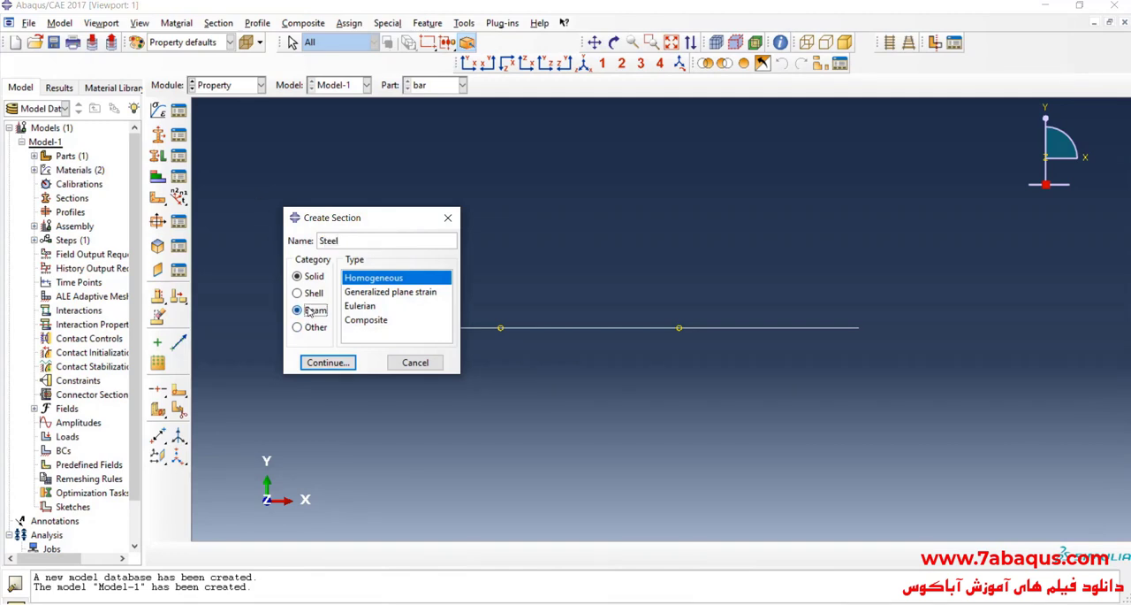
{"action": "left_click", "coordinate": [361, 295]}
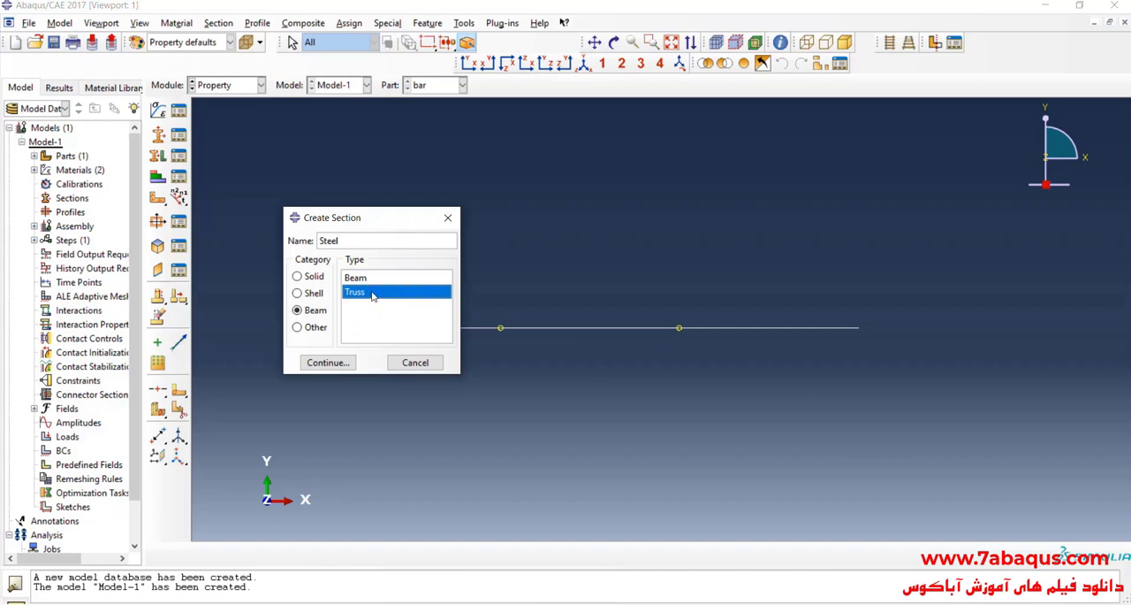
{"action": "left_click", "coordinate": [336, 366]}
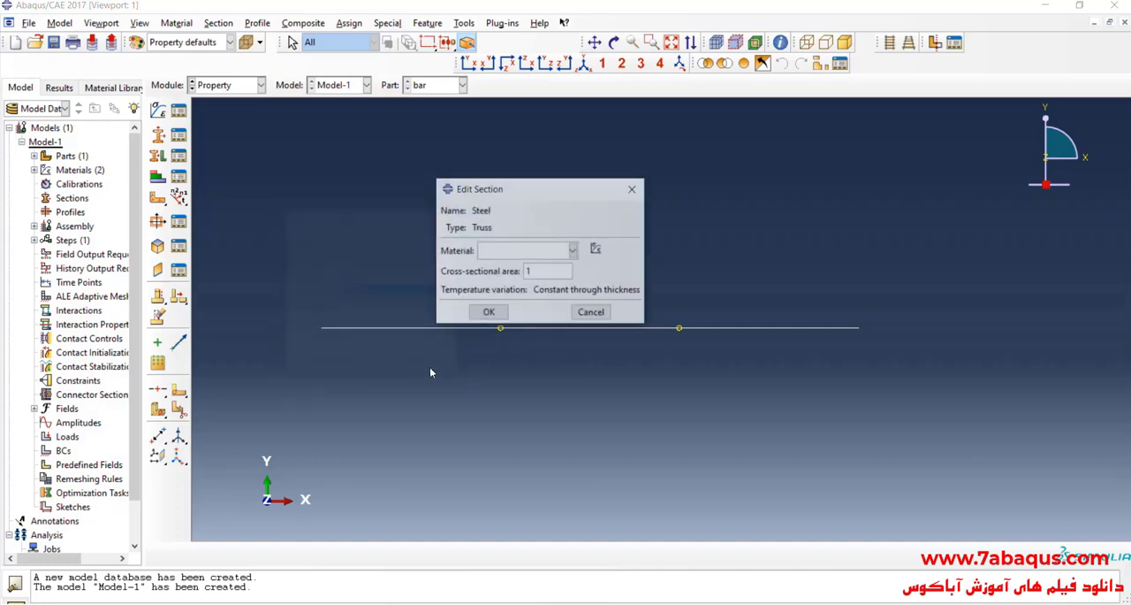
Step: Give the Steel section the Steel material and the cross-sectional area of 2e-4 from the problem image, and save it
{"action": "left_click", "coordinate": [522, 251]}
{"action": "left_click", "coordinate": [520, 280]}
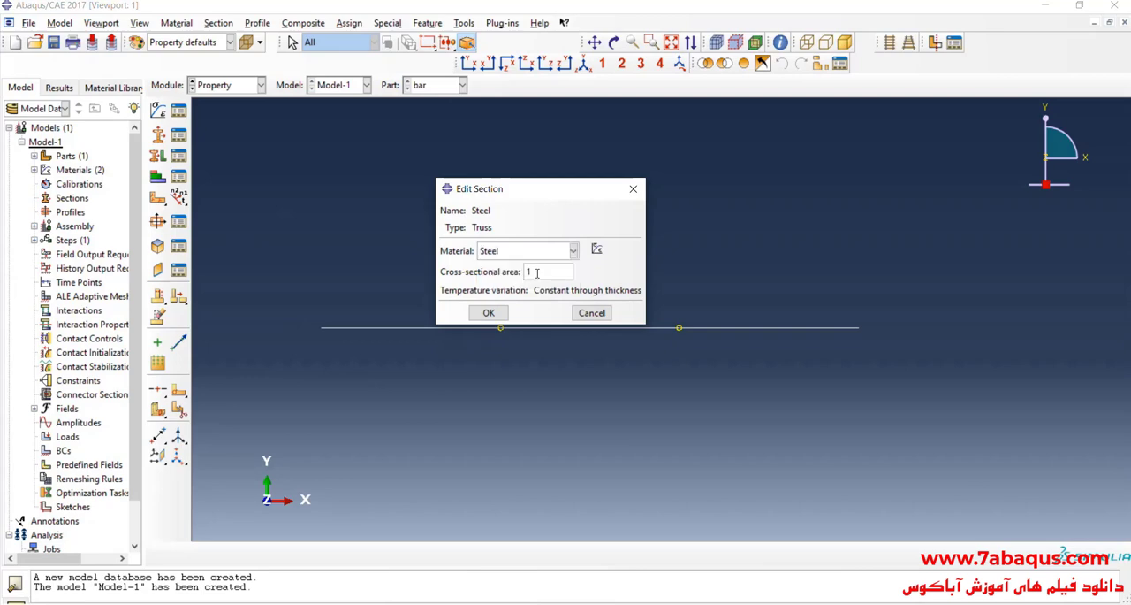
{"action": "double_click", "coordinate": [538, 273]}
{"action": "left_click", "coordinate": [590, 603]}
{"action": "left_click_drag", "start_coordinate": [545, 300], "coordinate": [806, 331]}
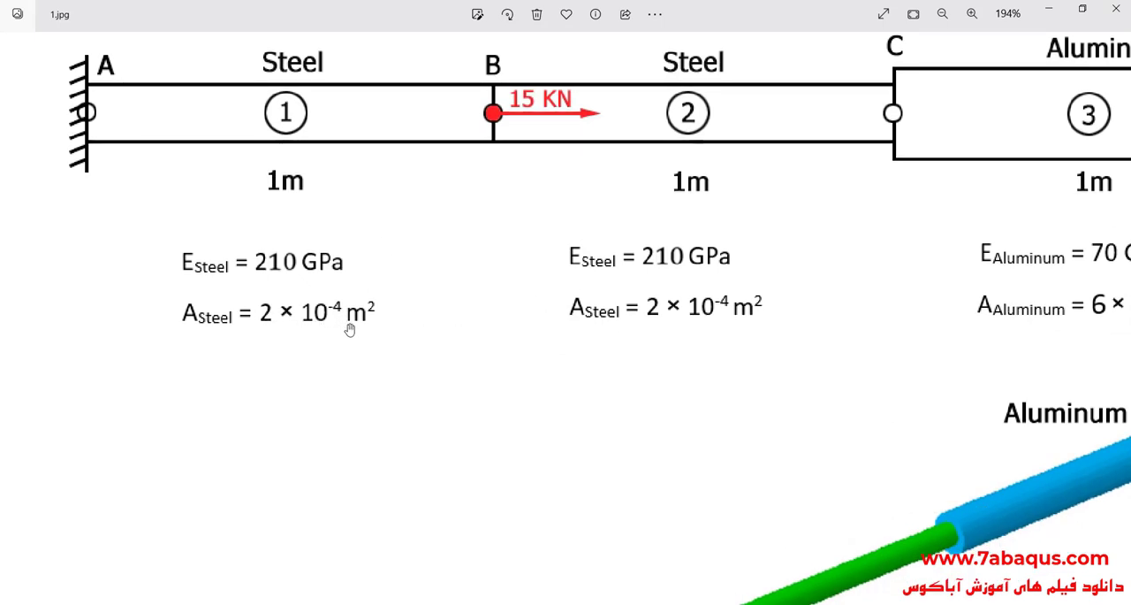
{"action": "key", "text": "alt+Tab"}
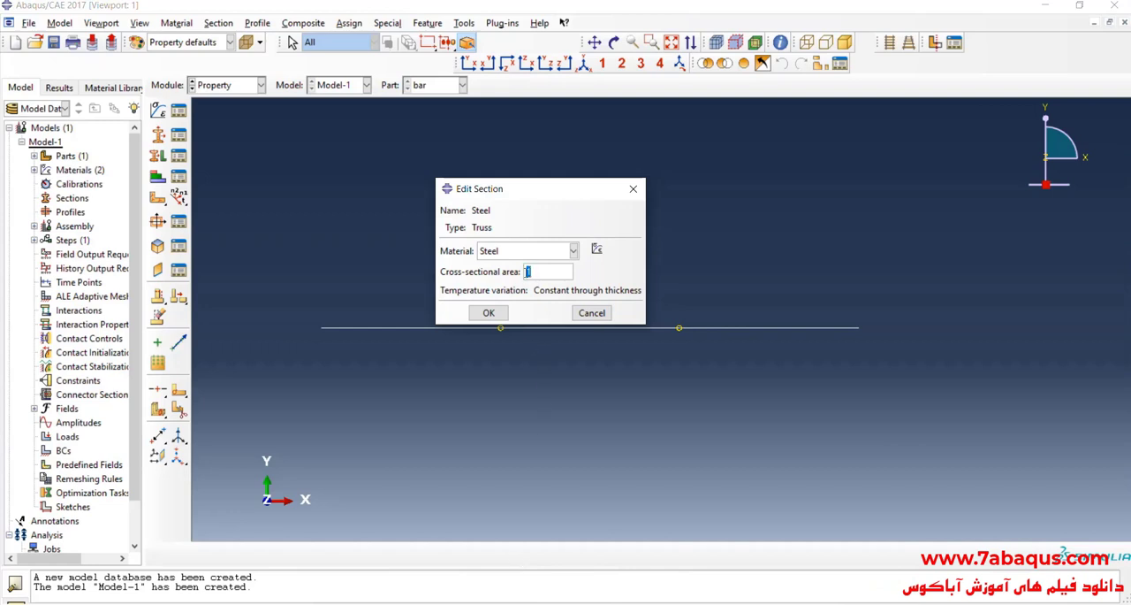
{"action": "type", "text": "2e-4"}
{"action": "left_click", "coordinate": [489, 313]}
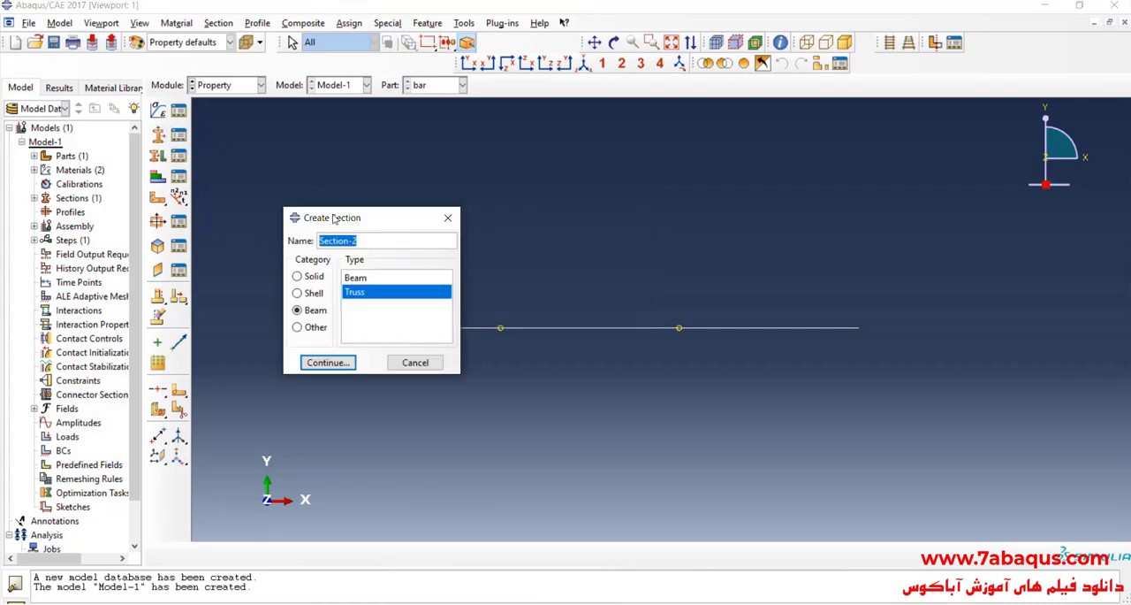
Step: Create a second truss section named Aluminum in the Beam category
{"action": "type", "text": "Aluminum"}
{"action": "left_click", "coordinate": [321, 312]}
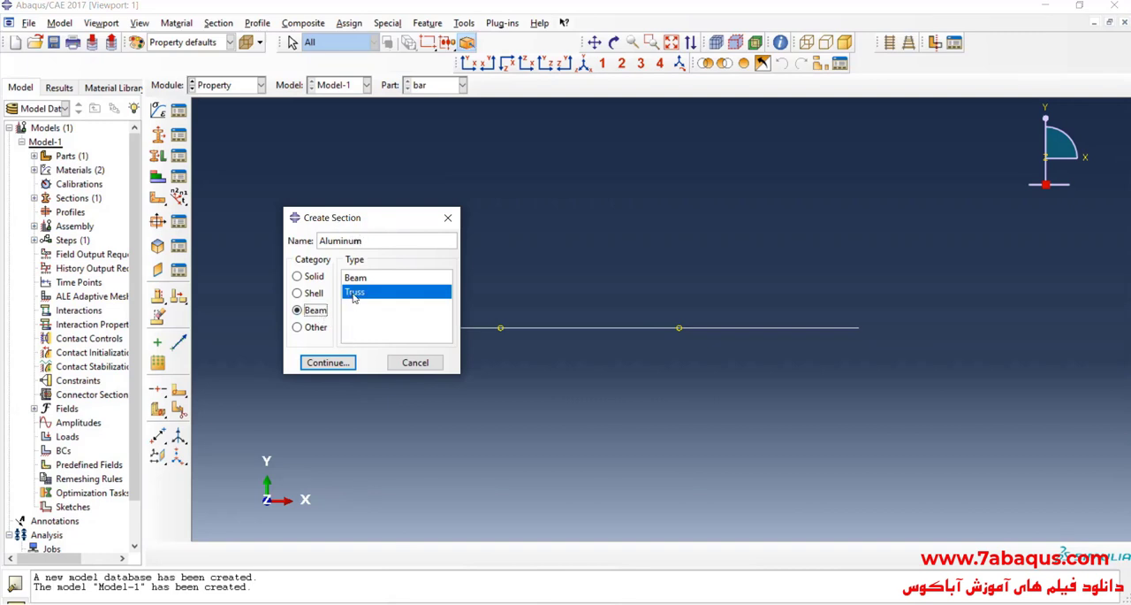
{"action": "left_click", "coordinate": [327, 361]}
Step: Give the Aluminum section the Aluminum material and the cross-sectional area of 6e-4 from the problem image, and save it
{"action": "left_click", "coordinate": [494, 254]}
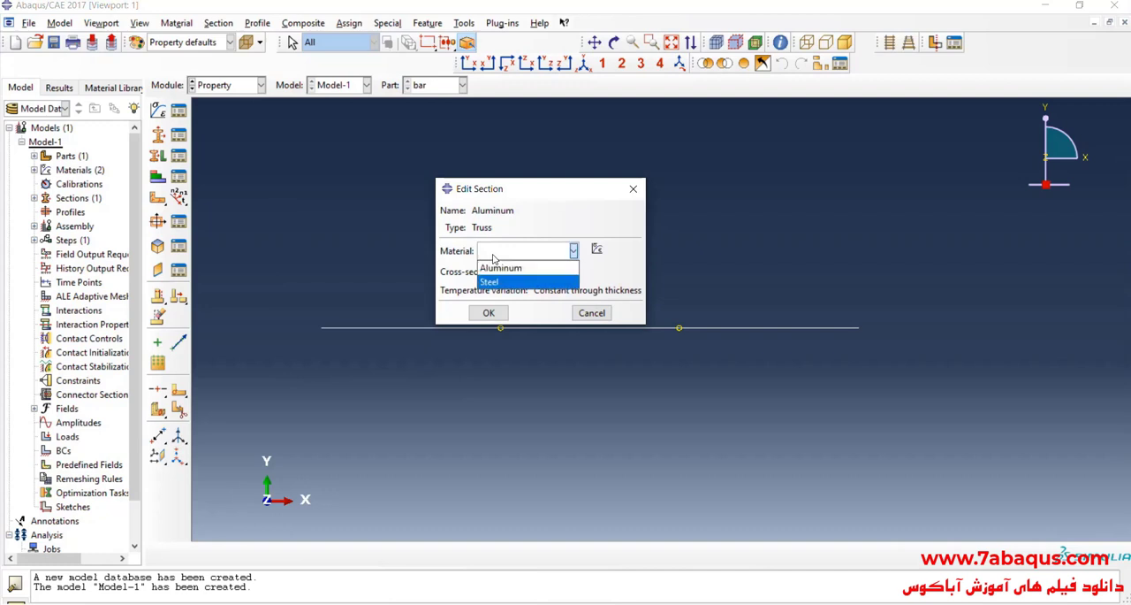
{"action": "left_click", "coordinate": [502, 268]}
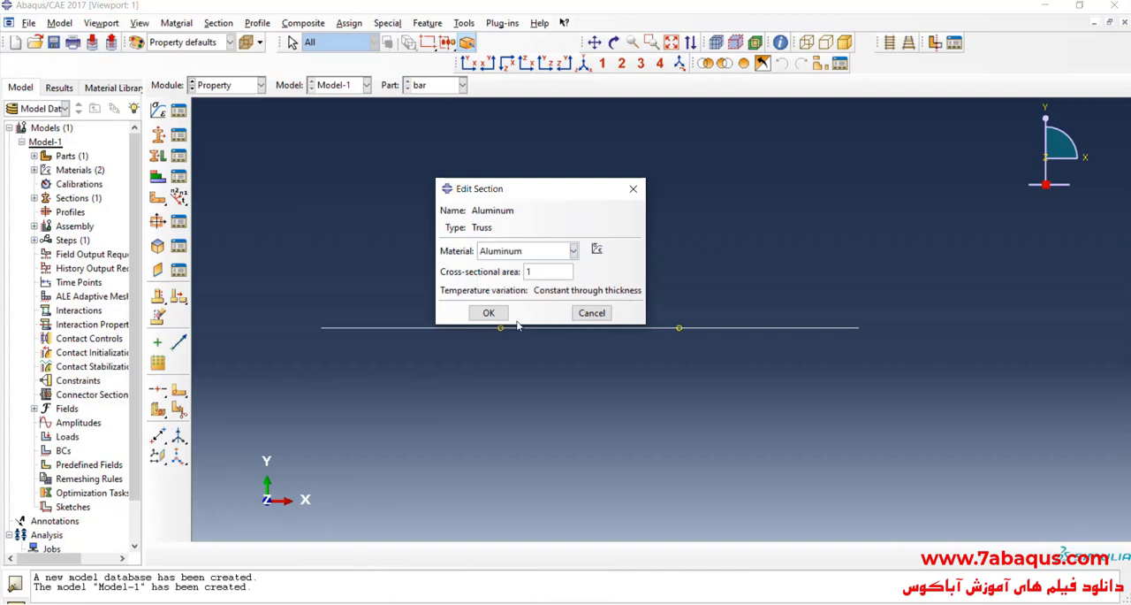
{"action": "left_click", "coordinate": [596, 602]}
{"action": "left_click_drag", "start_coordinate": [672, 324], "coordinate": [406, 319]}
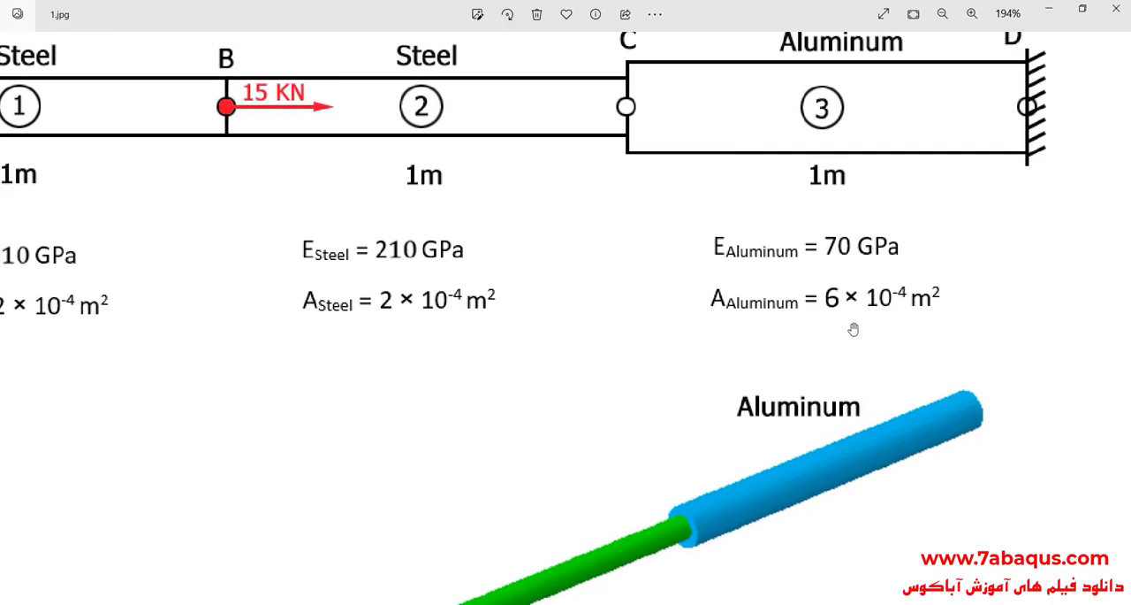
{"action": "left_click_drag", "start_coordinate": [854, 329], "coordinate": [841, 359]}
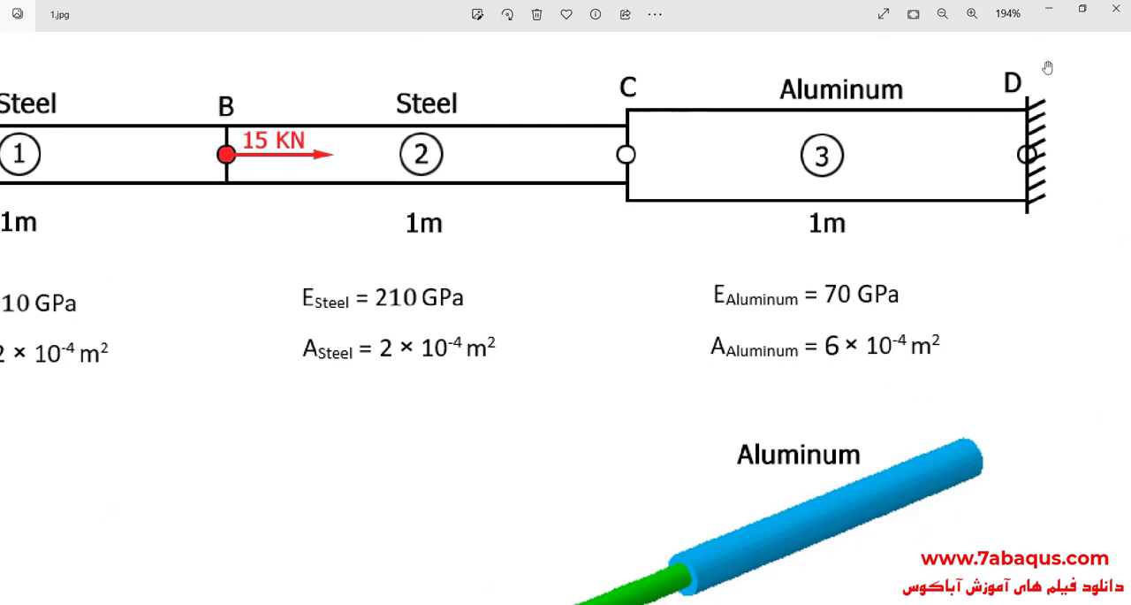
{"action": "left_click", "coordinate": [1051, 12]}
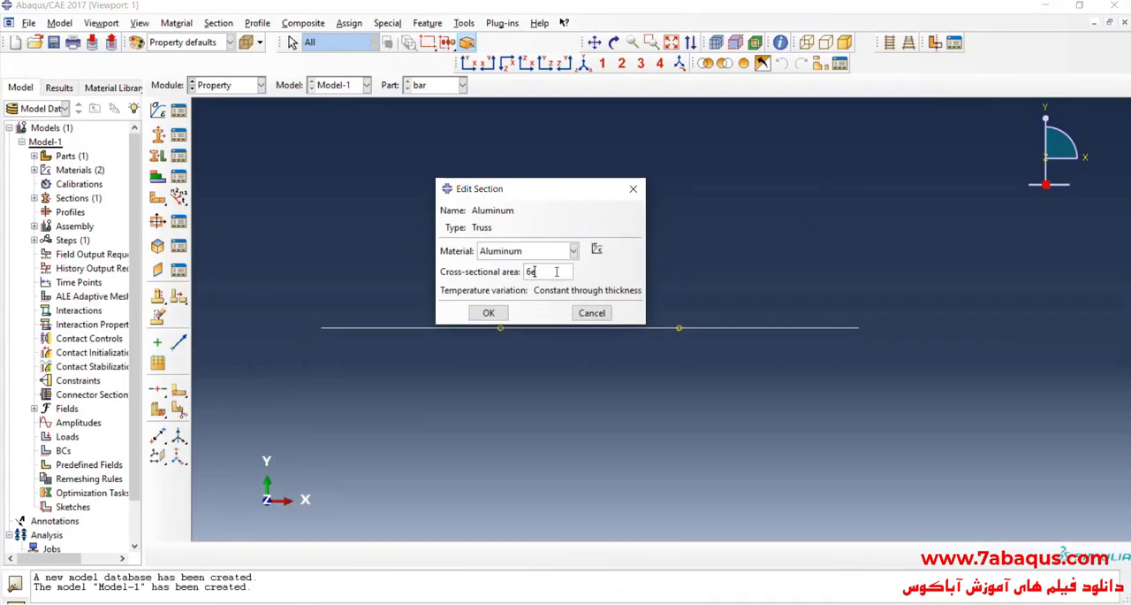
{"action": "type", "text": "4"}
{"action": "left_click", "coordinate": [489, 313]}
Step: Assign the Steel section to the bar's first two segments, AB and BC
{"action": "scroll", "coordinate": [472, 237], "scroll_direction": "down", "scroll_amount": 1}
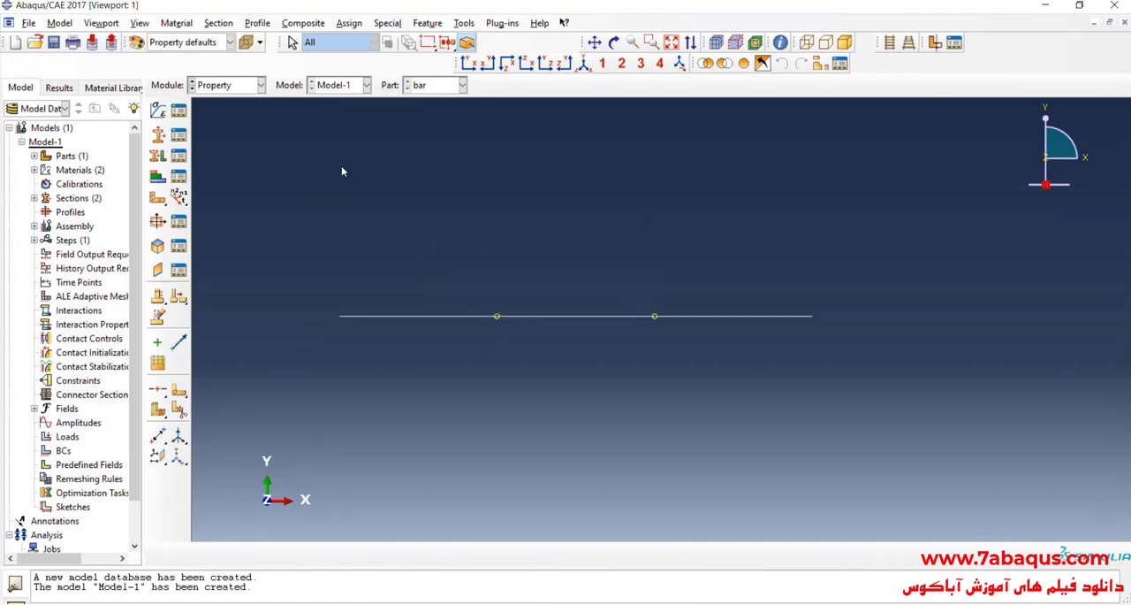
{"action": "left_click", "coordinate": [157, 157]}
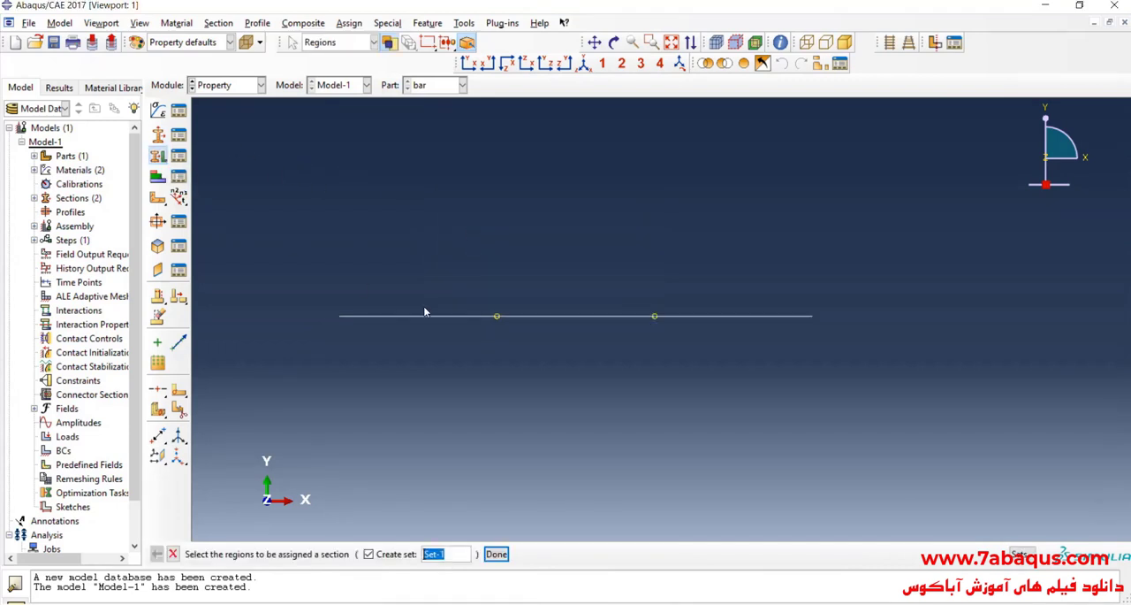
{"action": "left_click_drag", "start_coordinate": [416, 274], "coordinate": [545, 371]}
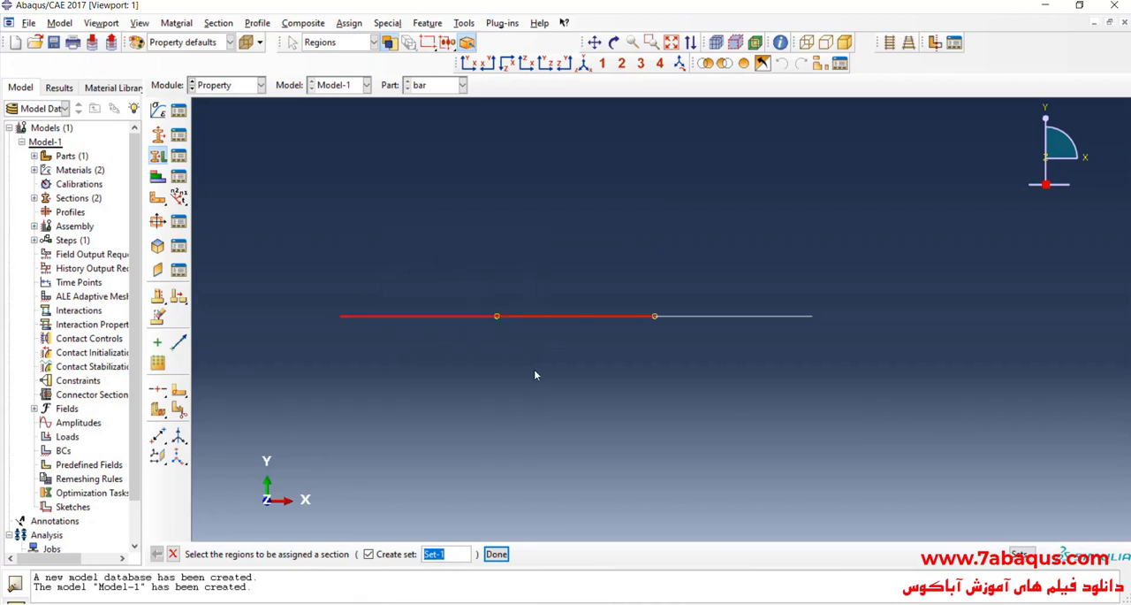
{"action": "left_click", "coordinate": [501, 553]}
{"action": "left_click", "coordinate": [376, 240]}
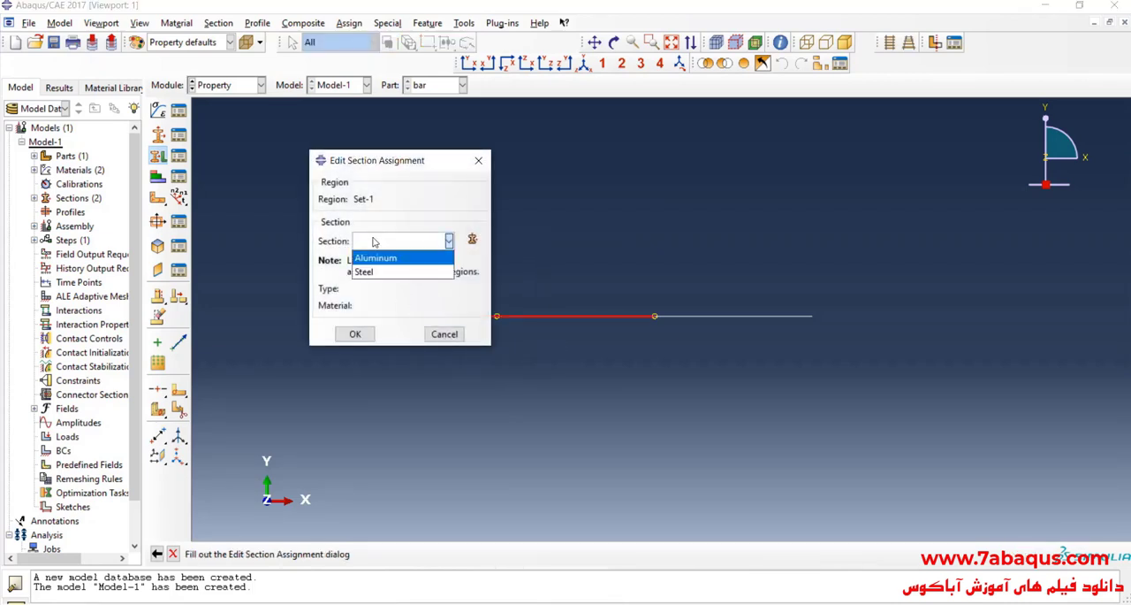
{"action": "left_click", "coordinate": [380, 273]}
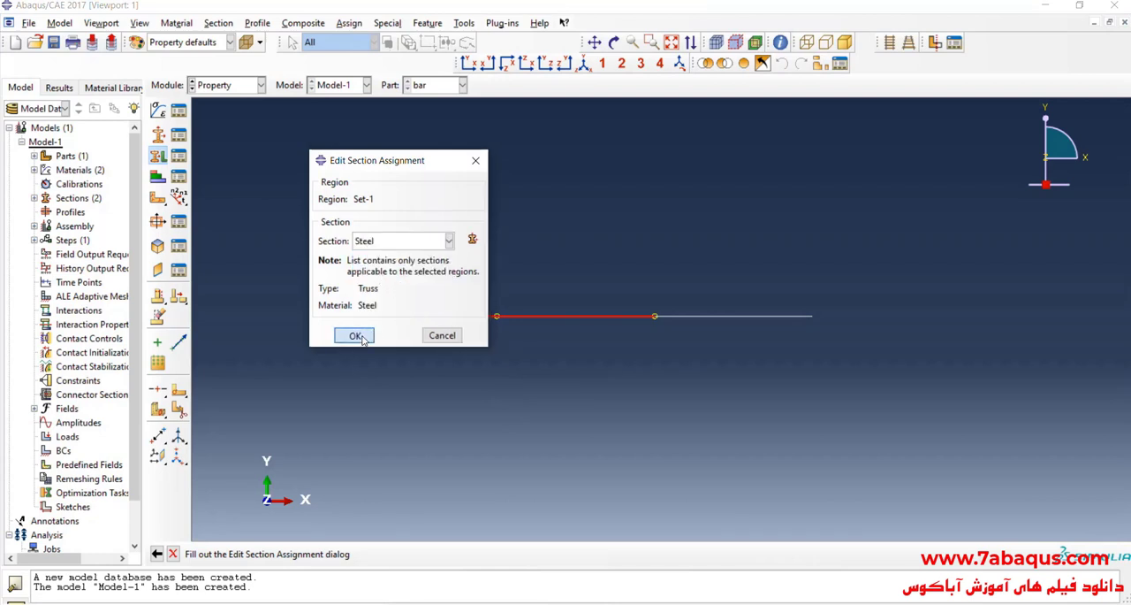
{"action": "left_click", "coordinate": [354, 334]}
Step: Assign the Aluminum section to the bar's third segment, CD
{"action": "left_click_drag", "start_coordinate": [743, 280], "coordinate": [844, 394]}
{"action": "left_click", "coordinate": [499, 554]}
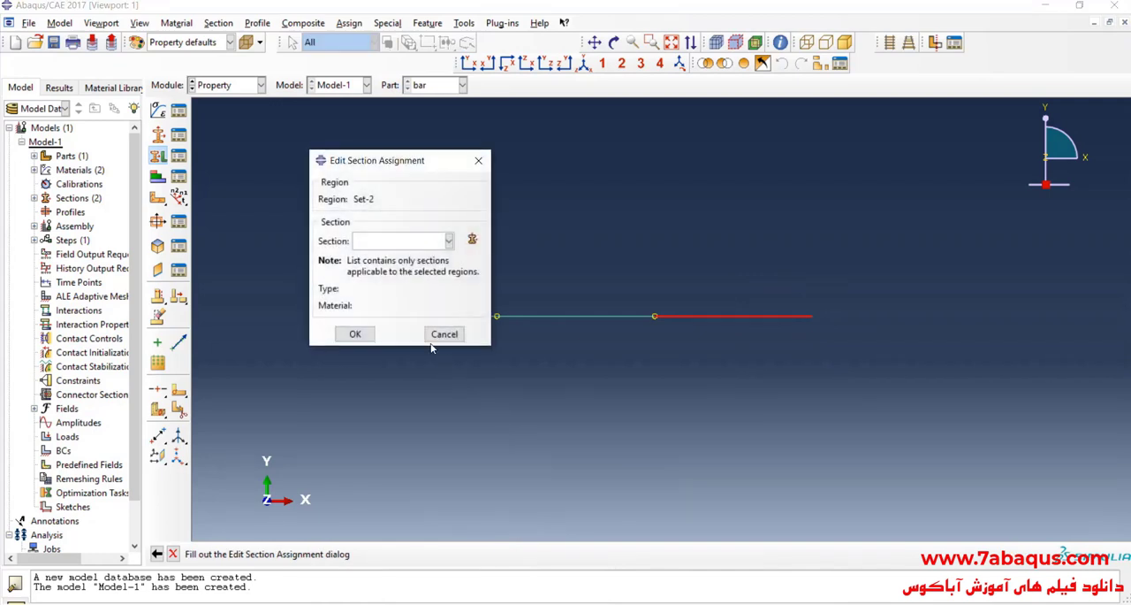
{"action": "left_click", "coordinate": [408, 240]}
{"action": "left_click", "coordinate": [378, 258]}
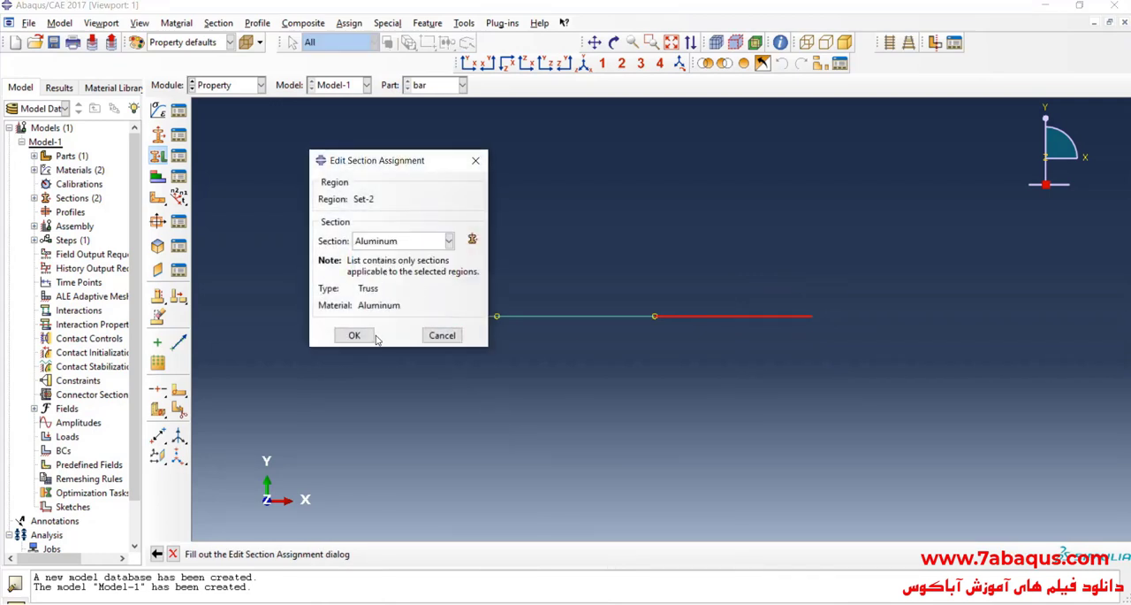
{"action": "left_click", "coordinate": [354, 333]}
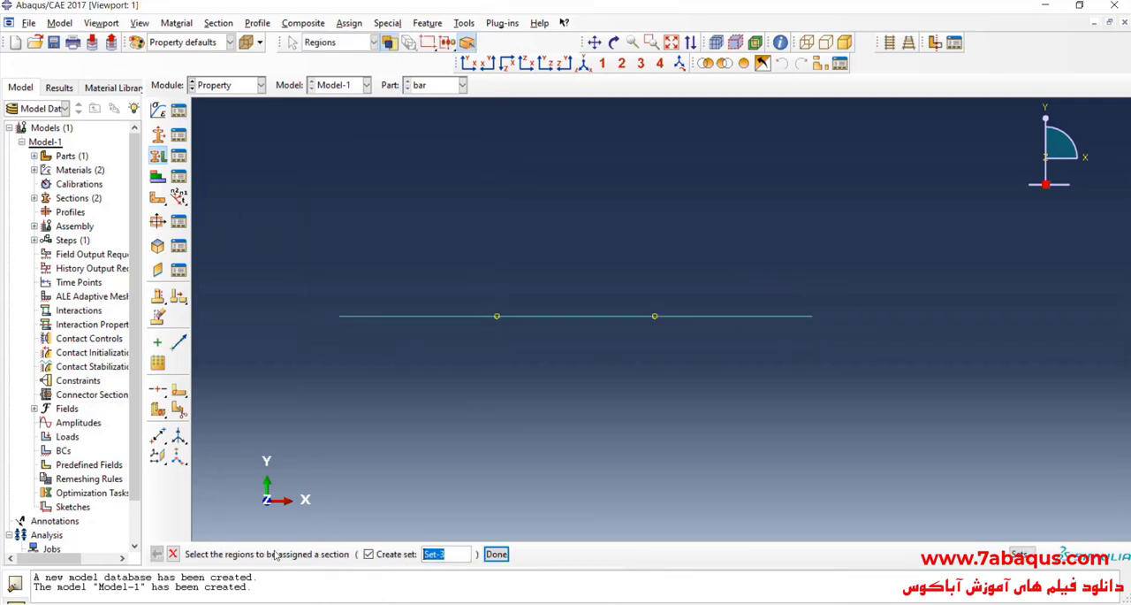
Step: Leave the section assignment, turn on beam profile rendering for the part, and show the bar in isometric view
{"action": "left_click", "coordinate": [172, 554]}
{"action": "left_click", "coordinate": [139, 23]}
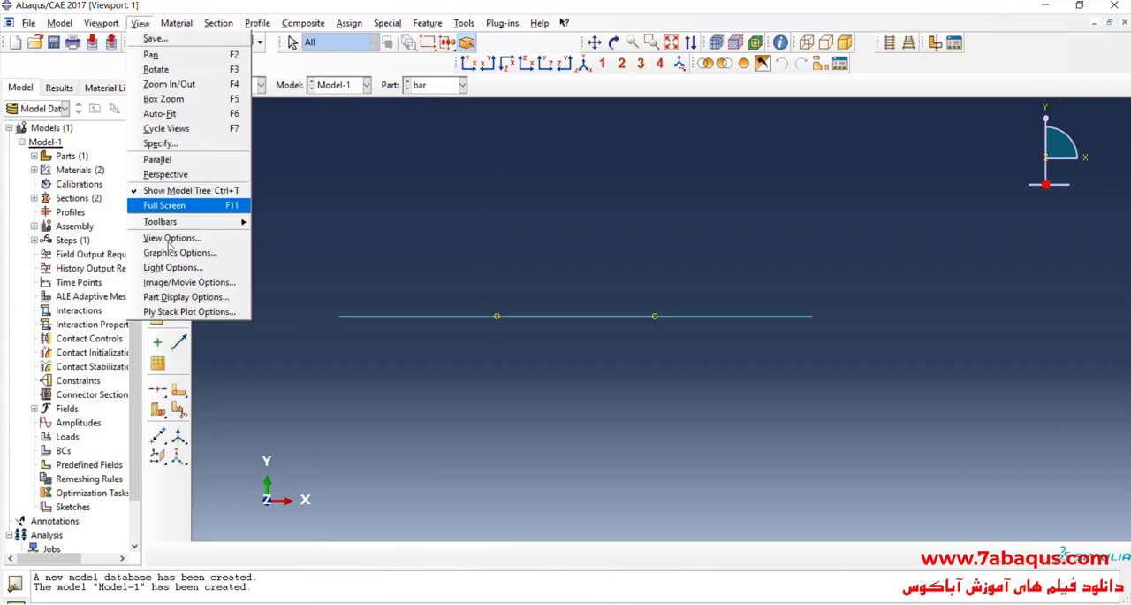
{"action": "left_click", "coordinate": [181, 292]}
{"action": "left_click", "coordinate": [802, 477]}
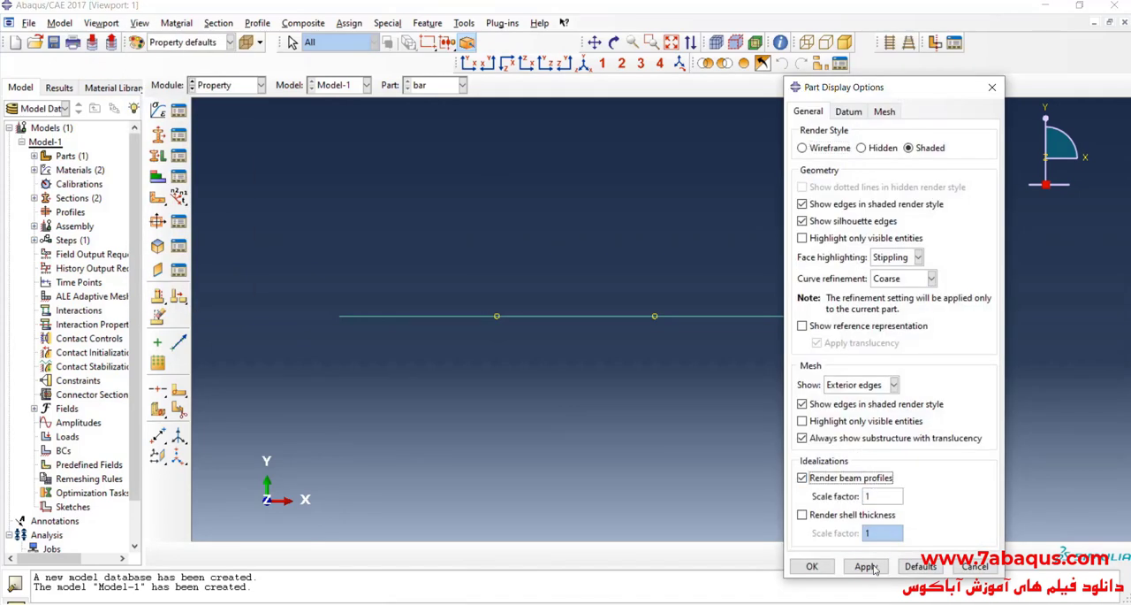
{"action": "left_click", "coordinate": [866, 566]}
{"action": "left_click", "coordinate": [584, 64]}
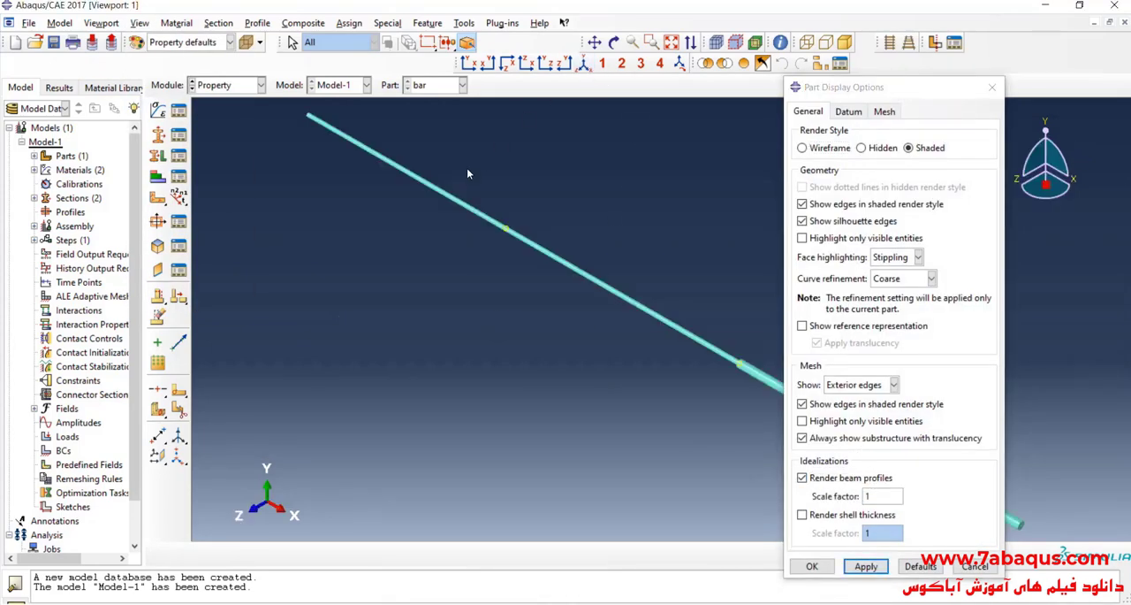
Step: Examine the rendered bar profile closely, especially the change in cross-section between the steel and aluminum segments
{"action": "scroll", "coordinate": [466, 293], "scroll_direction": "up", "scroll_amount": 1}
{"action": "scroll", "coordinate": [698, 375], "scroll_direction": "down", "scroll_amount": 3}
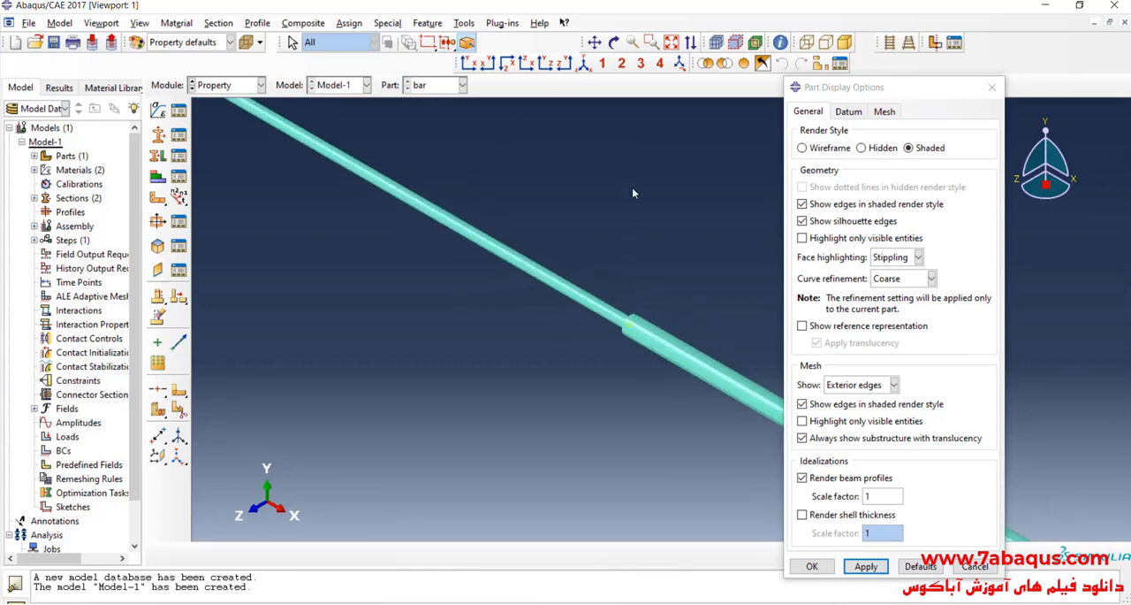
{"action": "left_click", "coordinate": [616, 43]}
{"action": "left_click_drag", "start_coordinate": [472, 354], "coordinate": [597, 268]}
{"action": "scroll", "coordinate": [609, 272], "scroll_direction": "down", "scroll_amount": 8}
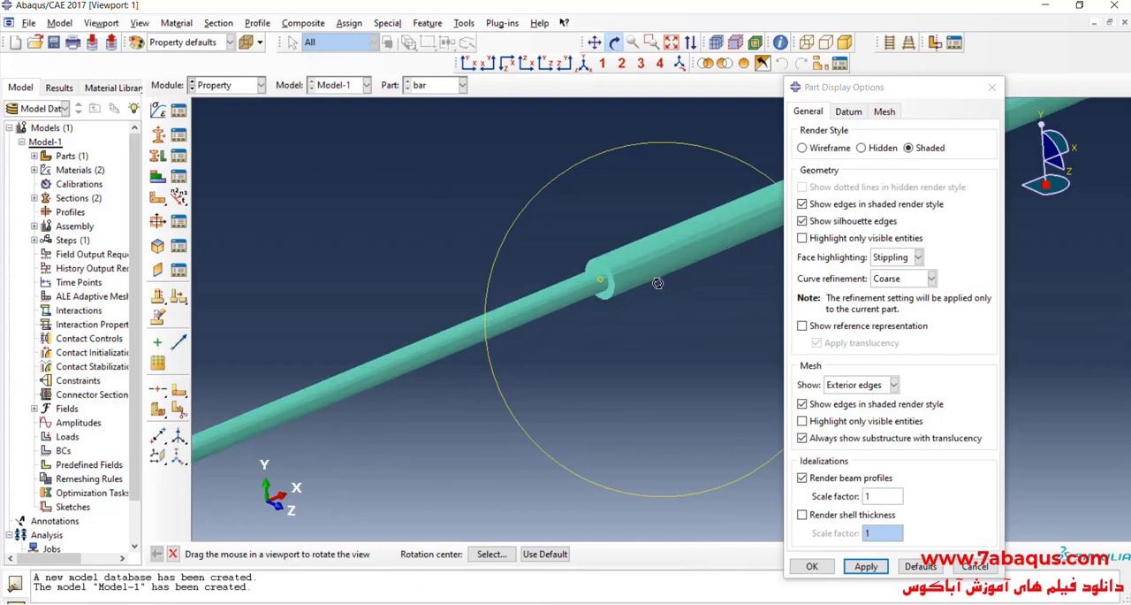
{"action": "scroll", "coordinate": [585, 283], "scroll_direction": "up", "scroll_amount": 3}
{"action": "scroll", "coordinate": [585, 279], "scroll_direction": "up", "scroll_amount": 6}
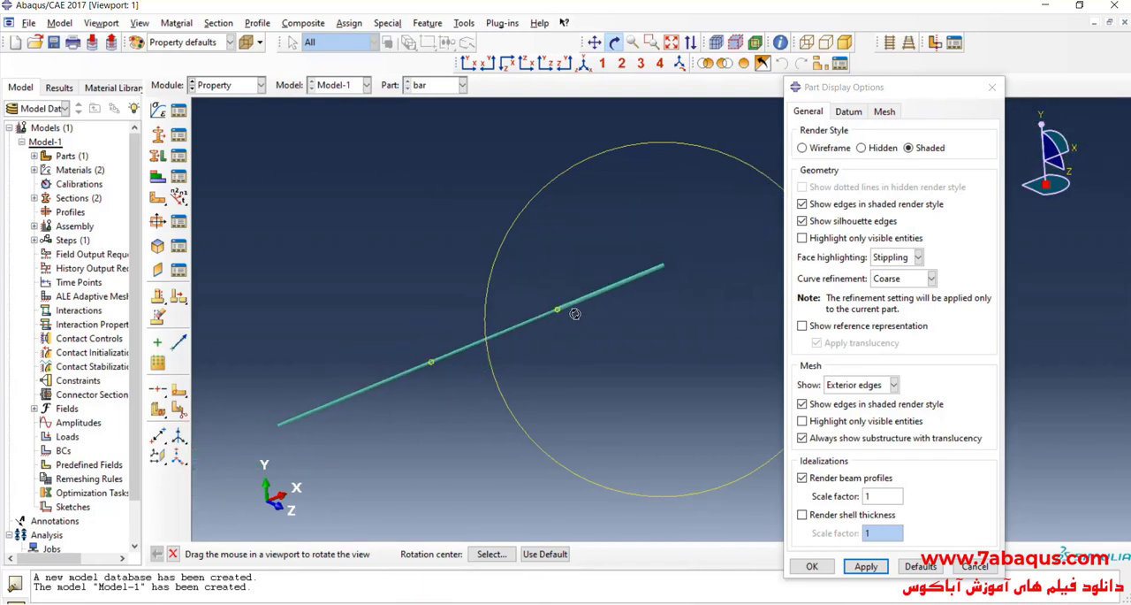
{"action": "scroll", "coordinate": [574, 311], "scroll_direction": "down", "scroll_amount": 5}
{"action": "scroll", "coordinate": [517, 288], "scroll_direction": "down", "scroll_amount": 4}
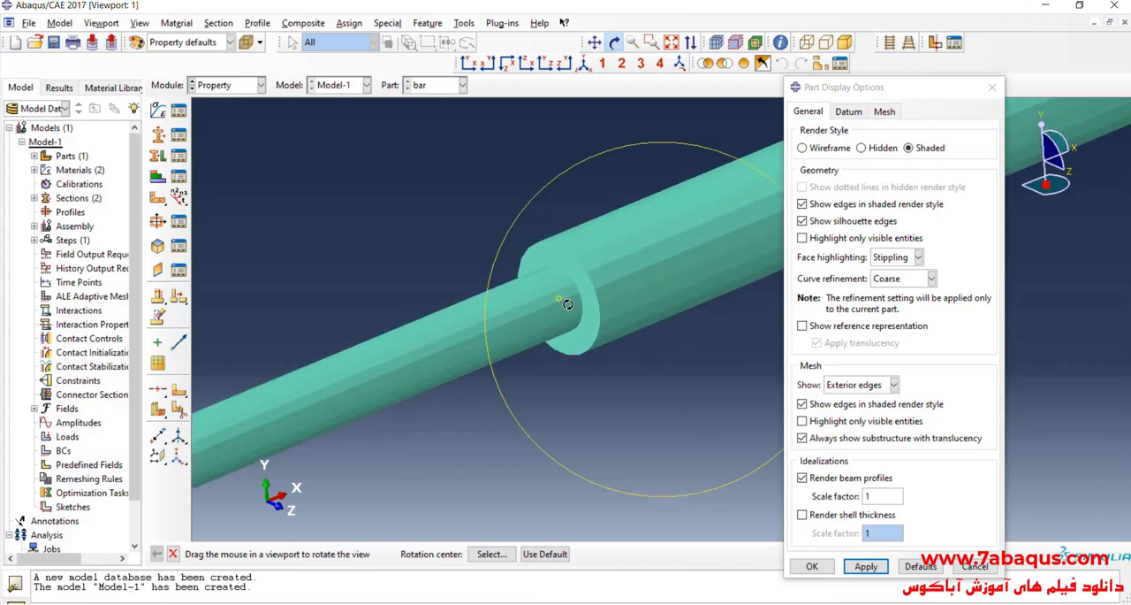
Step: Turn off beam profile rendering for the part and restore the front XY view
{"action": "left_click", "coordinate": [802, 477]}
{"action": "left_click", "coordinate": [811, 566]}
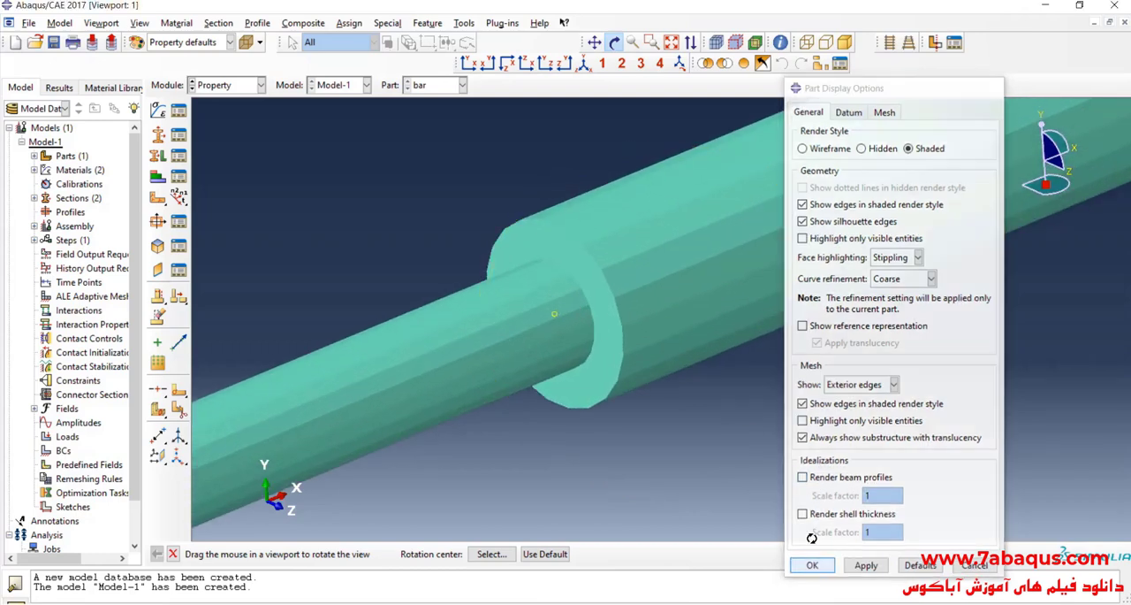
{"action": "left_click", "coordinate": [468, 64]}
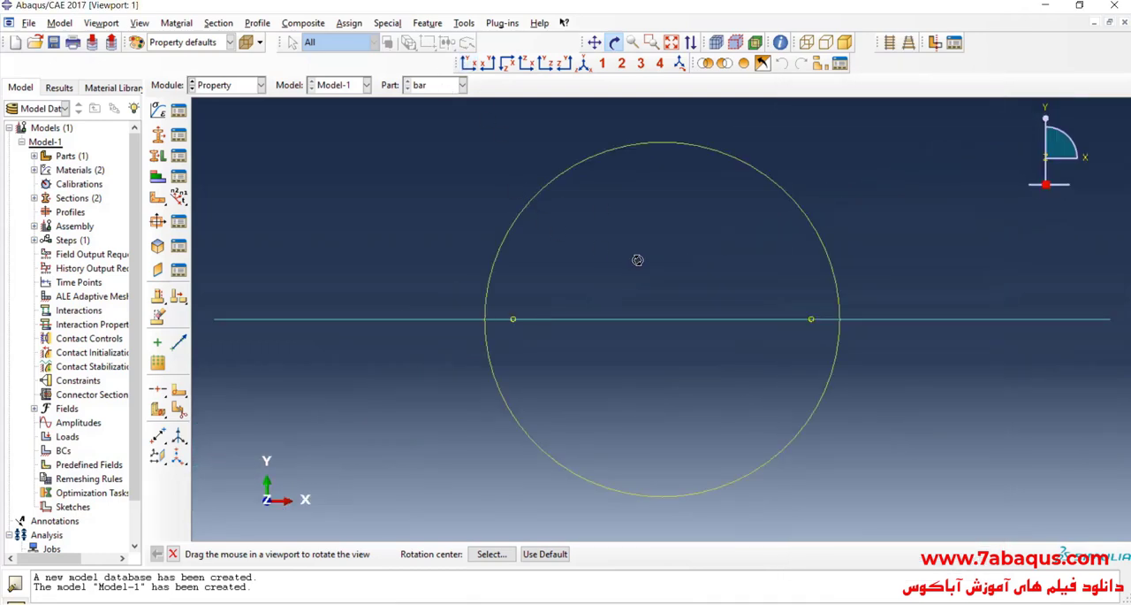
Step: Create a dependent instance of the bar part in the assembly
{"action": "left_click", "coordinate": [240, 86]}
{"action": "left_click", "coordinate": [243, 130]}
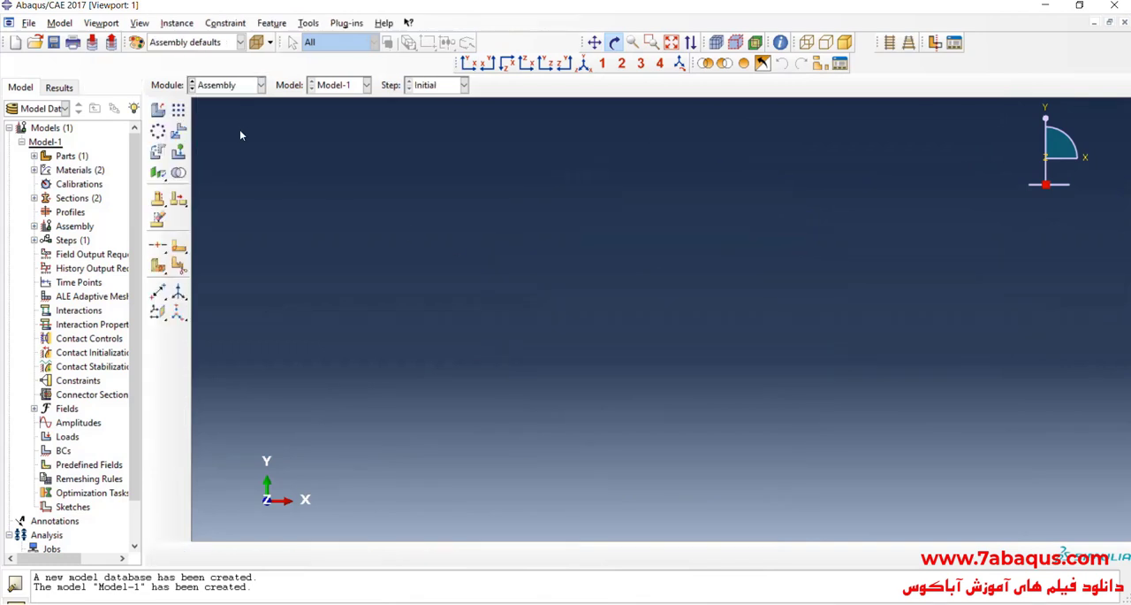
{"action": "left_click", "coordinate": [157, 109]}
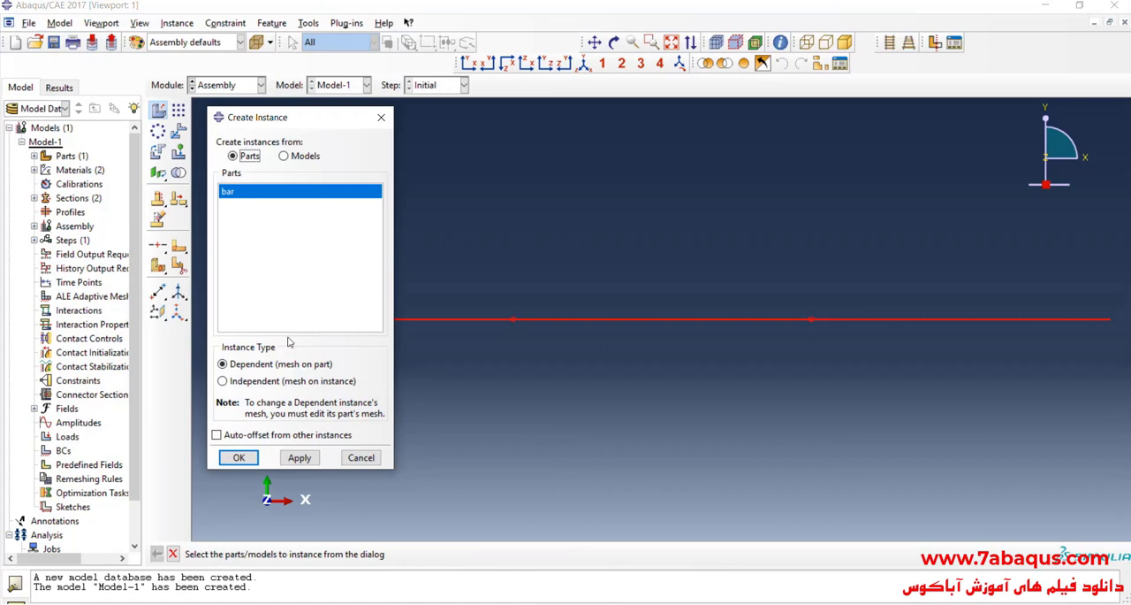
{"action": "left_click", "coordinate": [239, 457]}
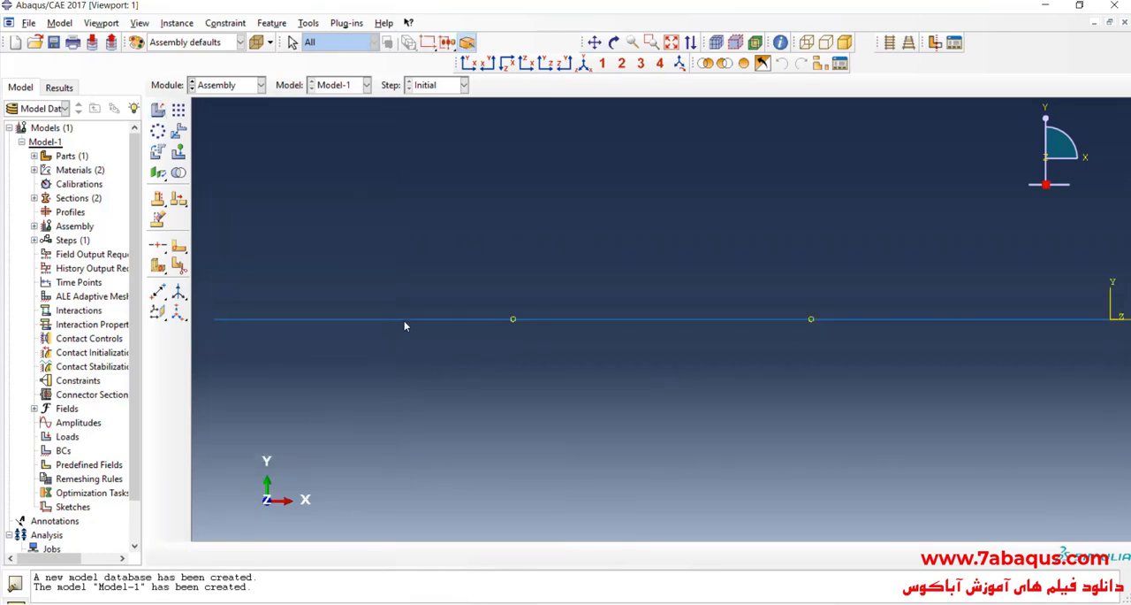
Step: Create a Static, General analysis step after Initial, keeping Nlgeom off, a time period of 1 and automatic incrementation
{"action": "left_click", "coordinate": [231, 87]}
{"action": "left_click", "coordinate": [212, 143]}
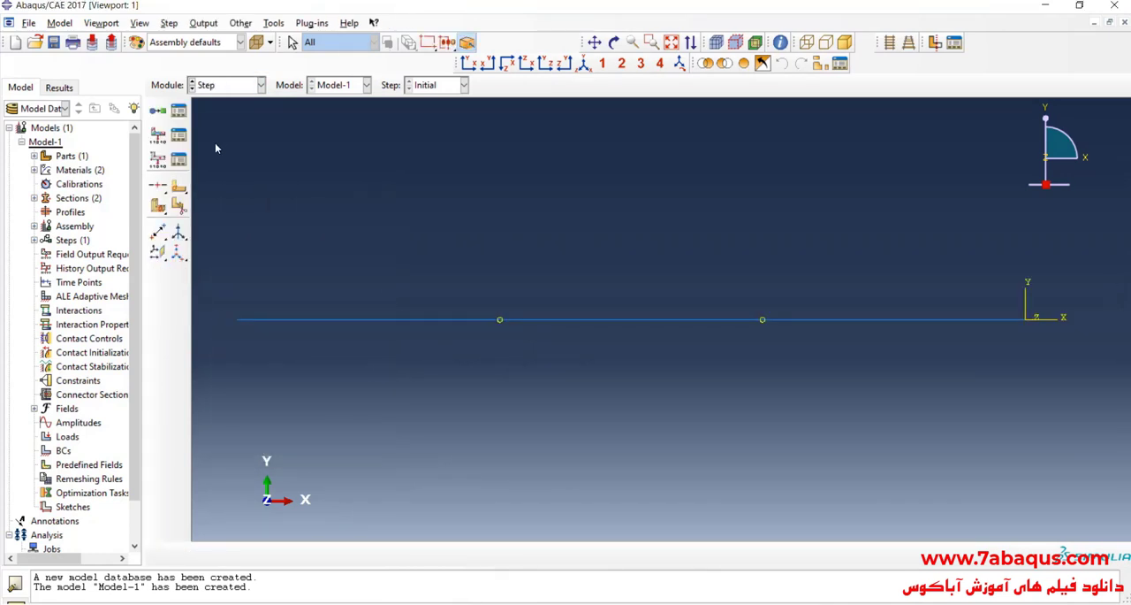
{"action": "left_click", "coordinate": [159, 111]}
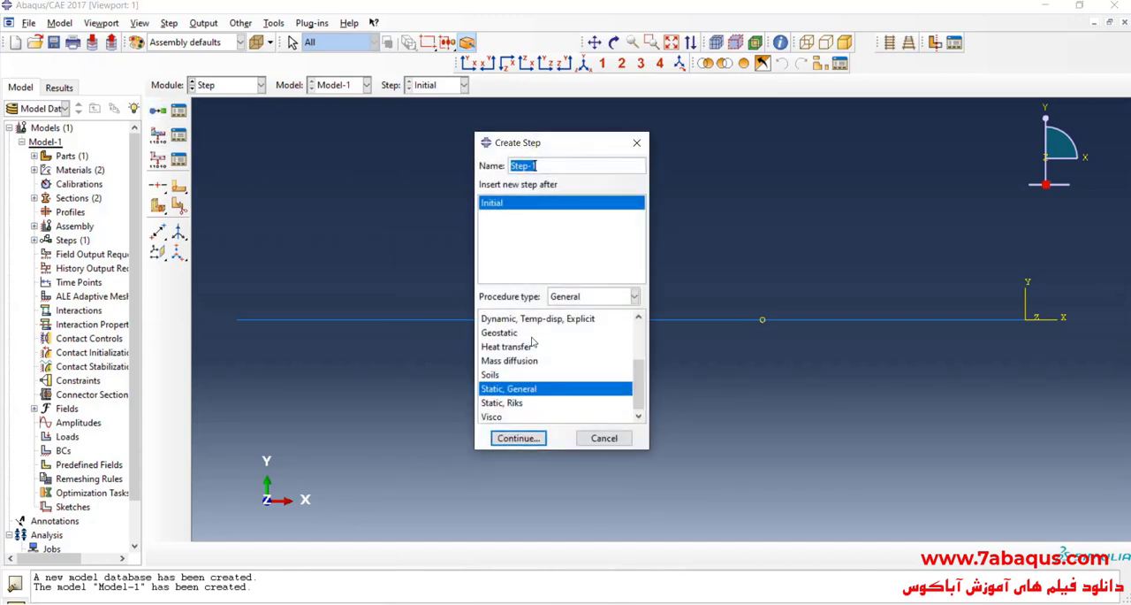
{"action": "left_click", "coordinate": [528, 440]}
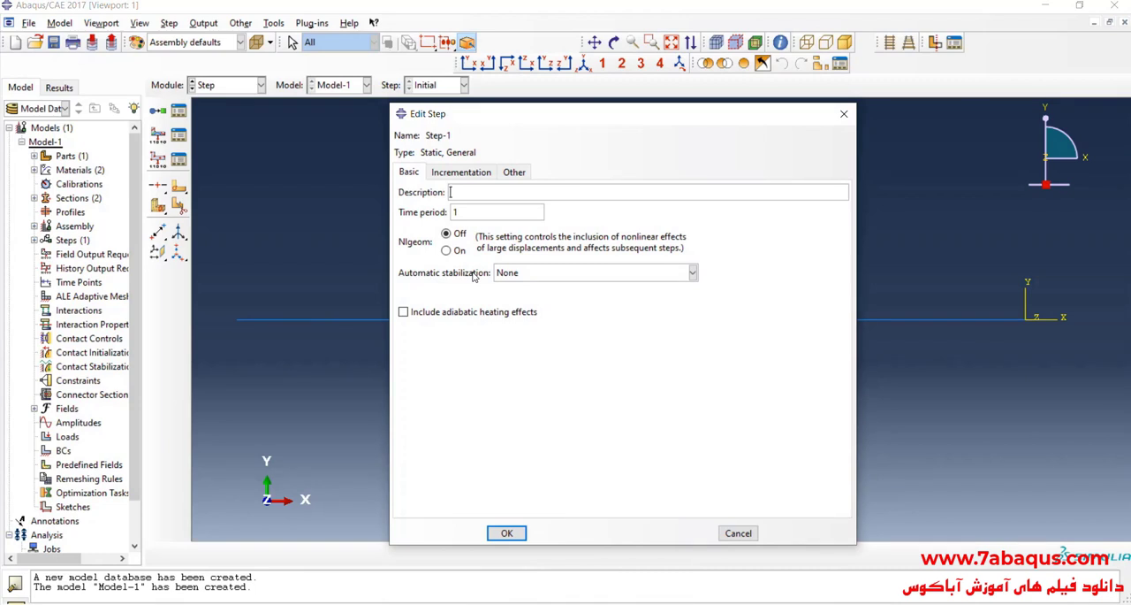
{"action": "left_click", "coordinate": [451, 233]}
{"action": "double_click", "coordinate": [456, 212]}
{"action": "left_click", "coordinate": [480, 177]}
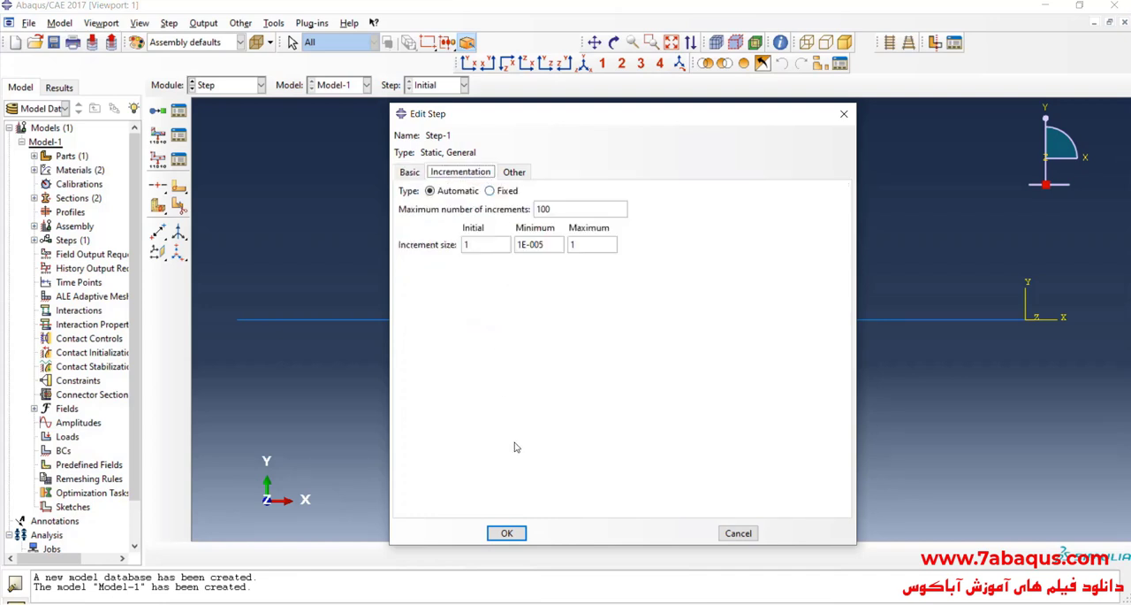
{"action": "left_click", "coordinate": [508, 533]}
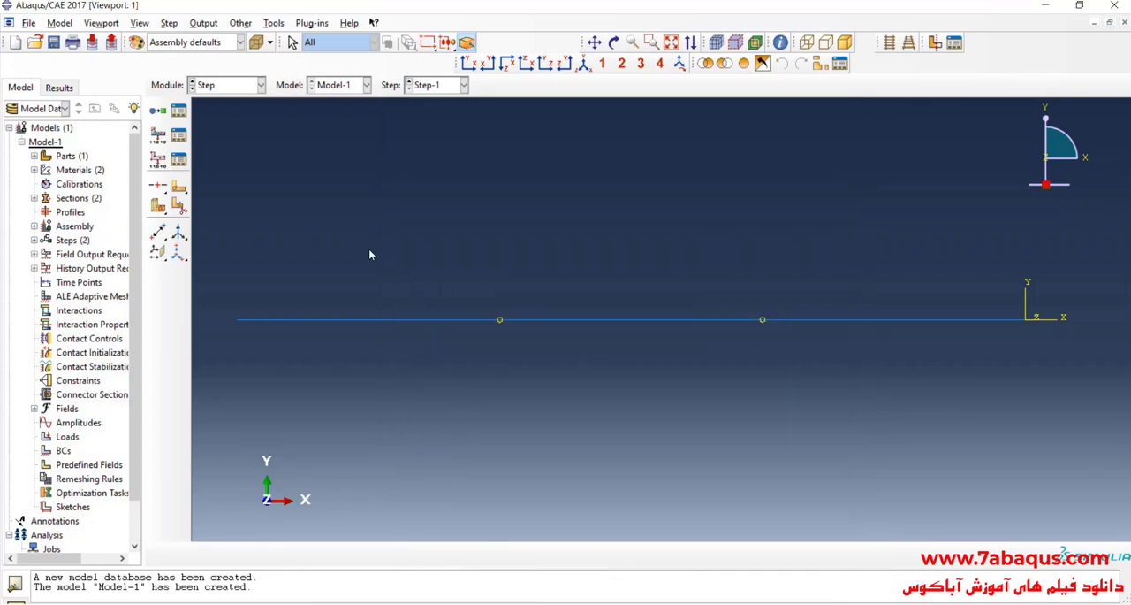
Step: Start a mechanical Displacement/Rotation boundary condition in the Initial step
{"action": "left_click", "coordinate": [222, 86]}
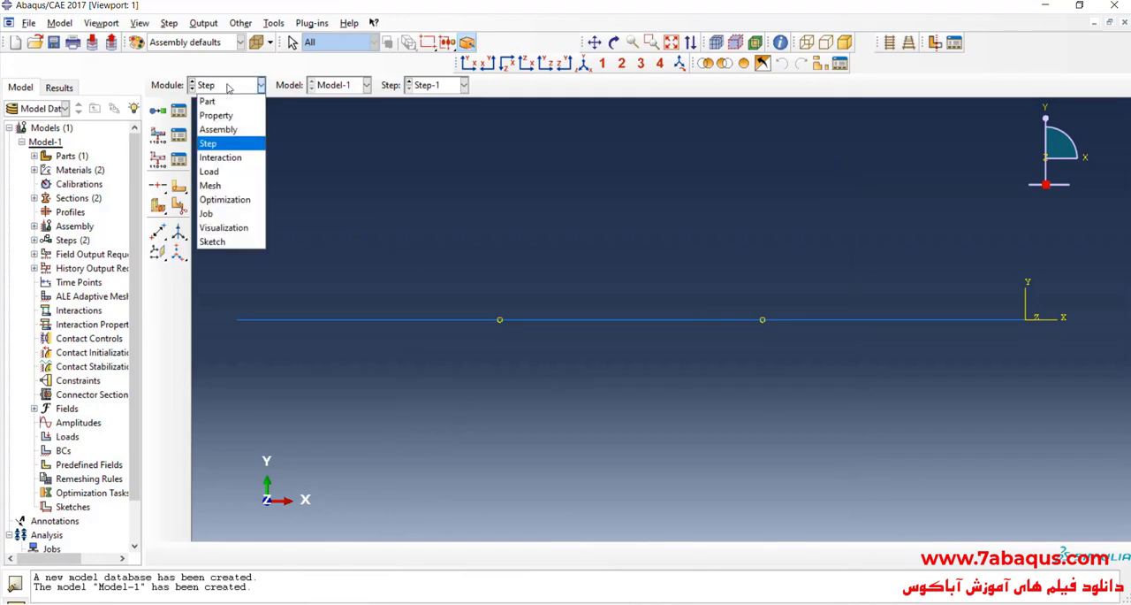
{"action": "left_click", "coordinate": [237, 175]}
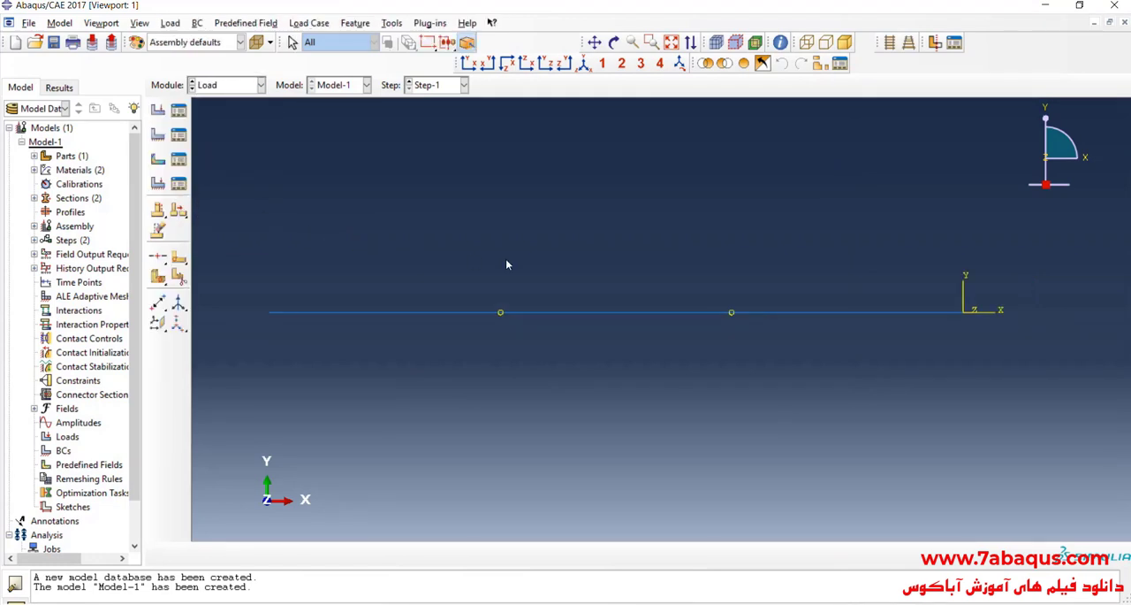
{"action": "left_click", "coordinate": [158, 134]}
{"action": "left_click", "coordinate": [300, 186]}
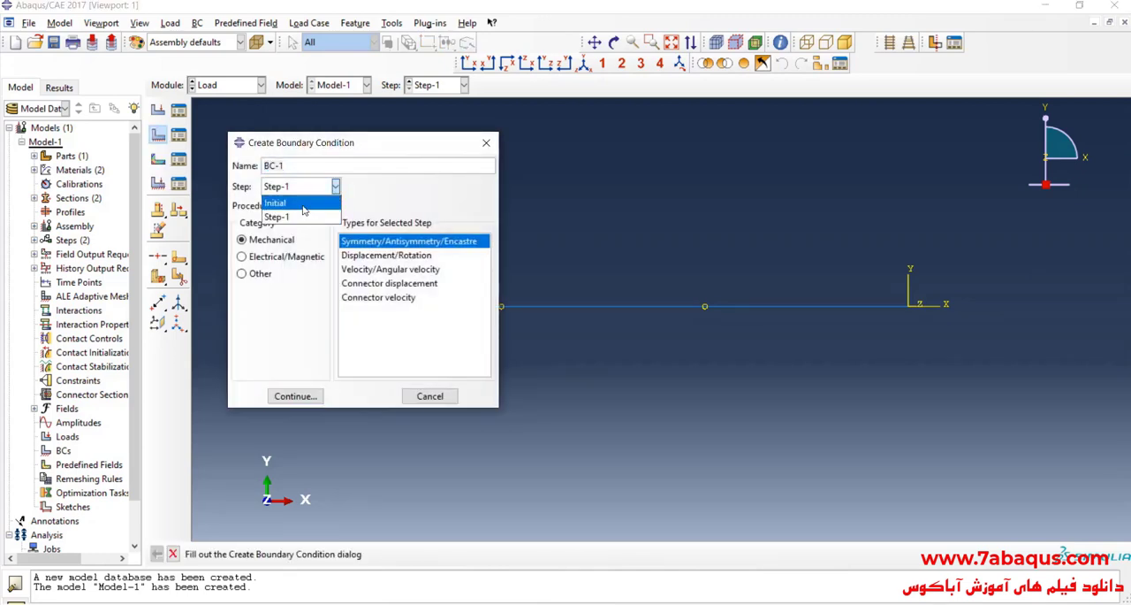
{"action": "left_click", "coordinate": [303, 204]}
{"action": "left_click", "coordinate": [368, 257]}
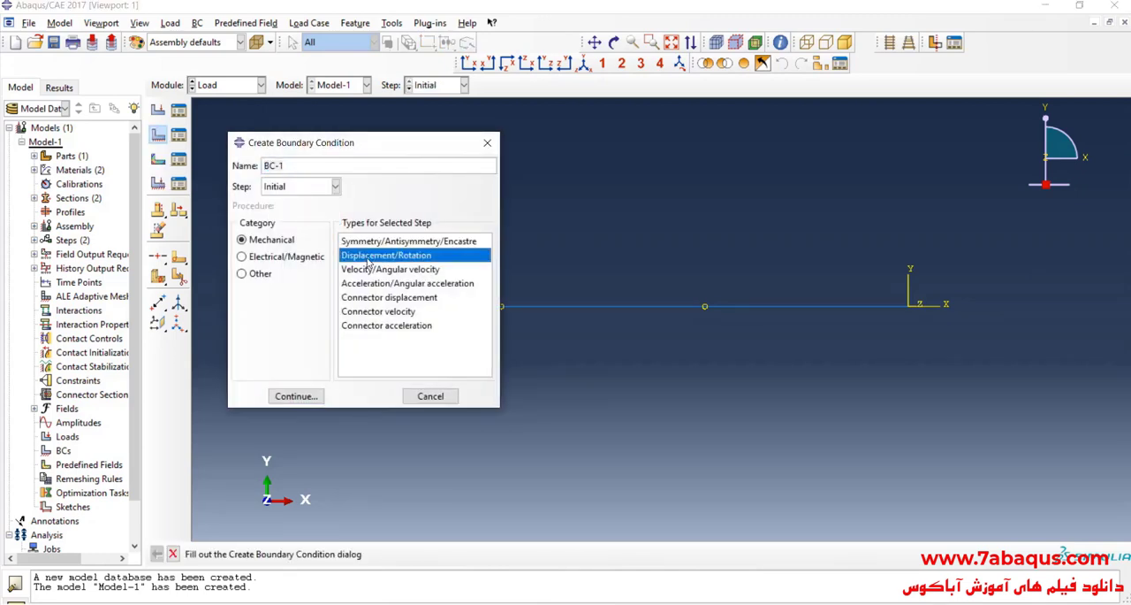
{"action": "left_click", "coordinate": [298, 397]}
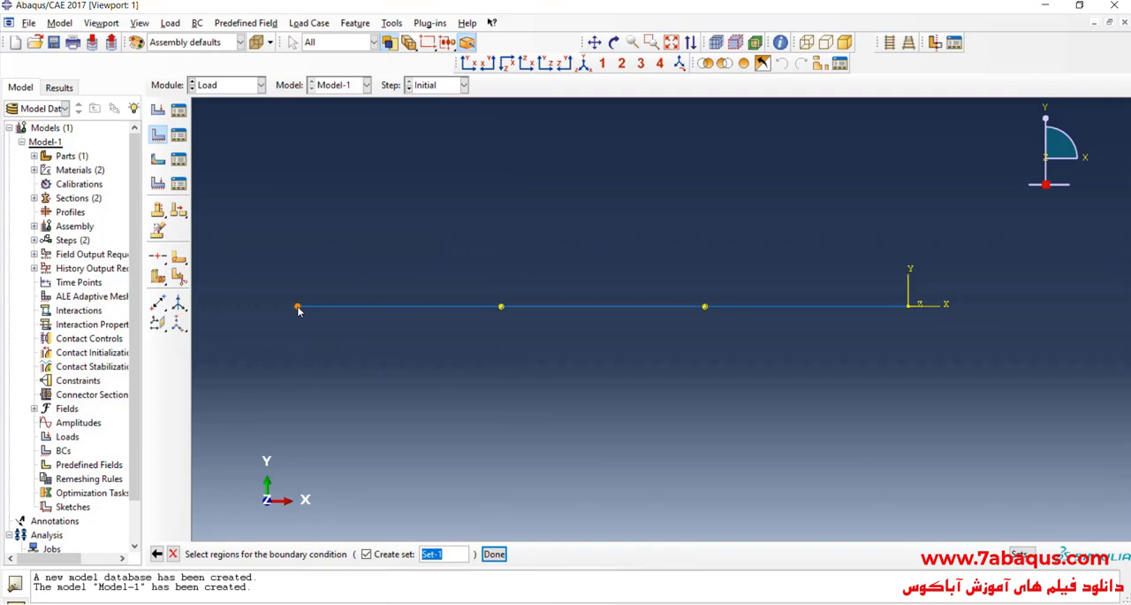
Step: Apply the boundary condition to end points A and D, fixing all displacements and rotations U1 to UR3
{"action": "left_click", "coordinate": [910, 307]}
{"action": "left_click", "coordinate": [494, 553]}
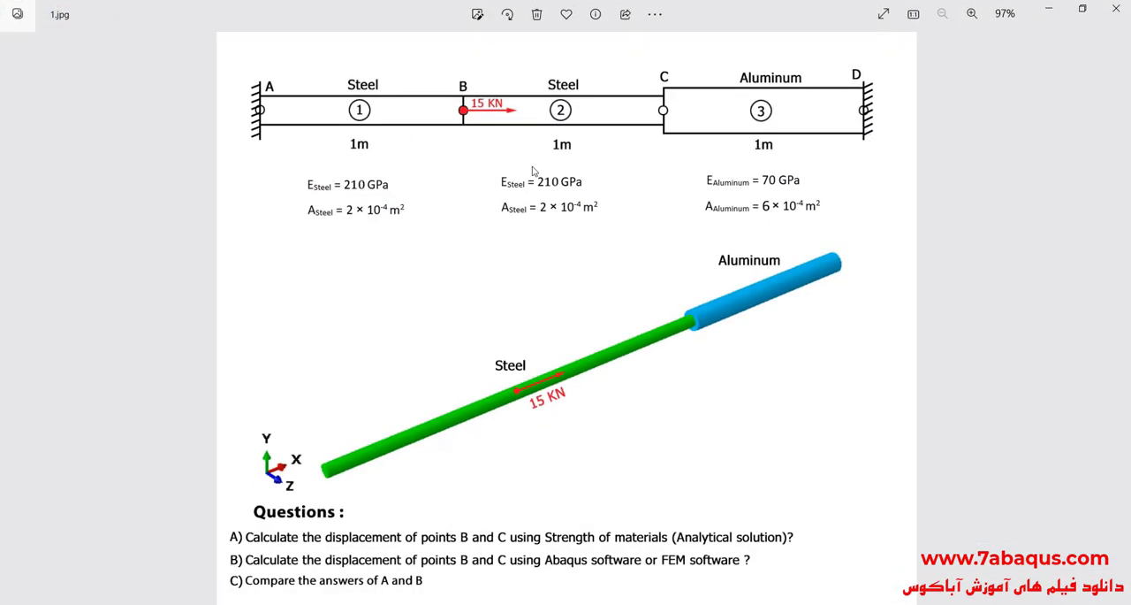
{"action": "left_click", "coordinate": [1052, 7]}
{"action": "left_click", "coordinate": [223, 276]}
{"action": "left_click", "coordinate": [224, 260]}
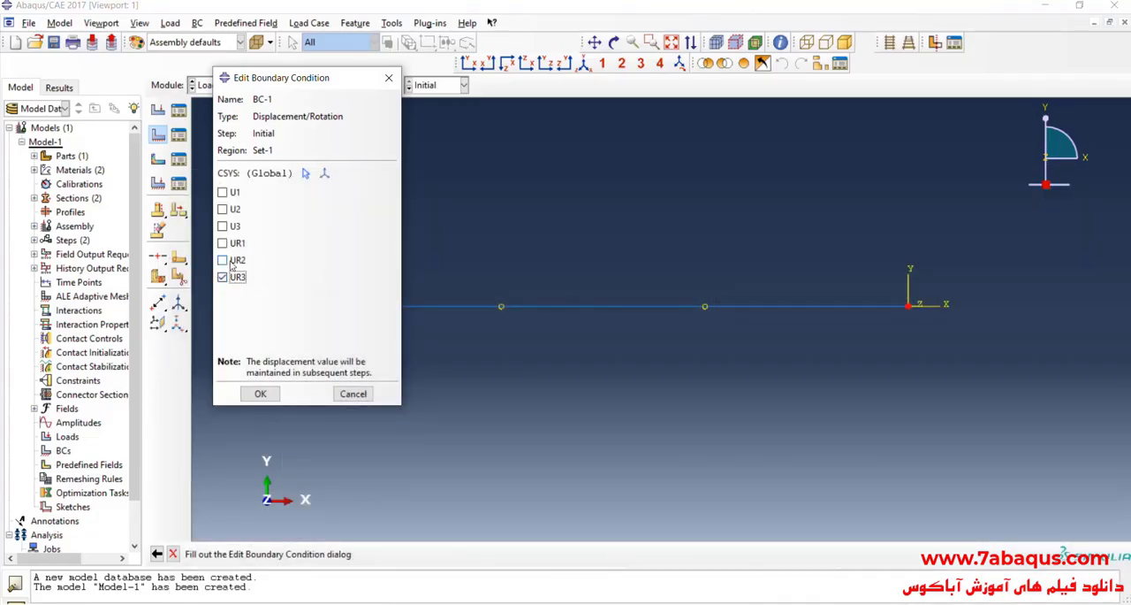
{"action": "left_click", "coordinate": [223, 242]}
{"action": "left_click", "coordinate": [223, 225]}
{"action": "left_click", "coordinate": [226, 210]}
{"action": "left_click", "coordinate": [260, 394]}
{"action": "scroll", "coordinate": [465, 283], "scroll_direction": "up", "scroll_amount": 1}
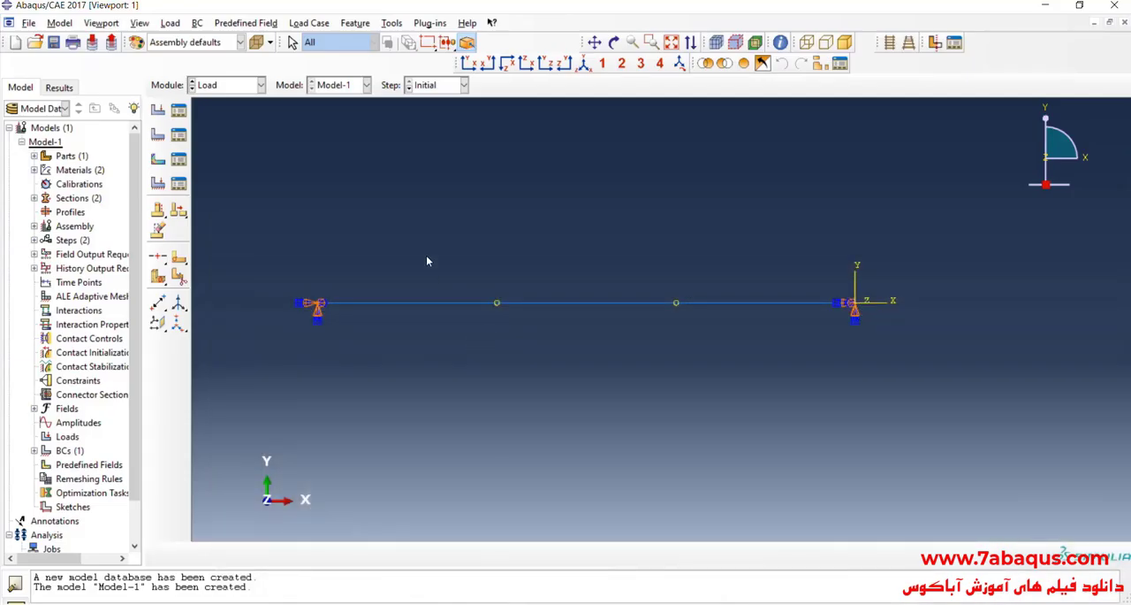
Step: Create a mechanical concentrated force in Step-1 at point B, with CF1 set to 15000 from the problem image
{"action": "left_click", "coordinate": [159, 111]}
{"action": "left_click", "coordinate": [316, 206]}
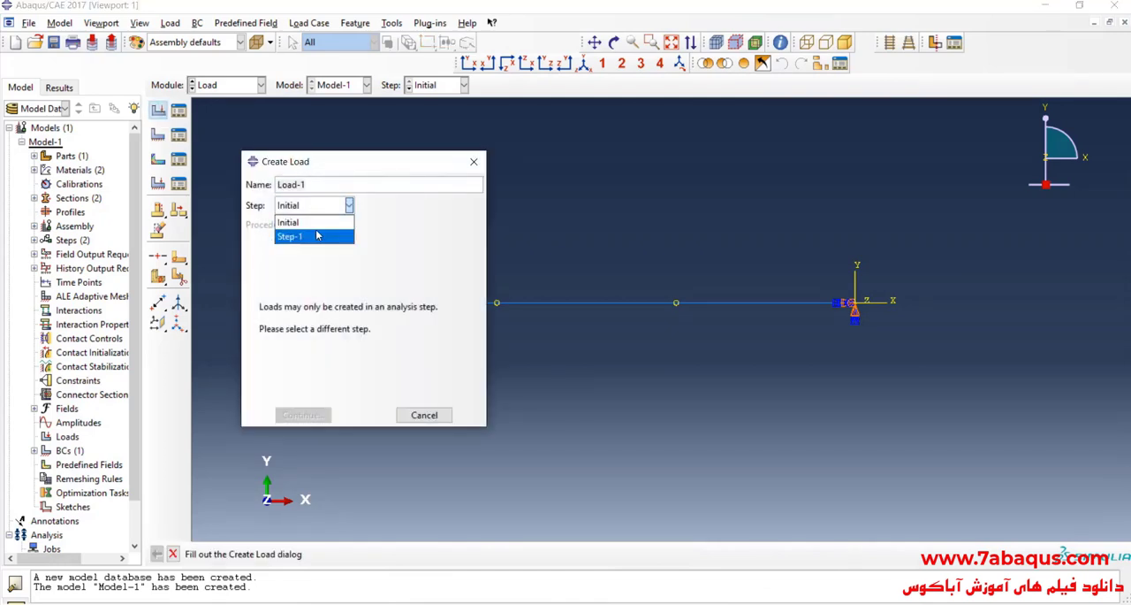
{"action": "left_click", "coordinate": [317, 235]}
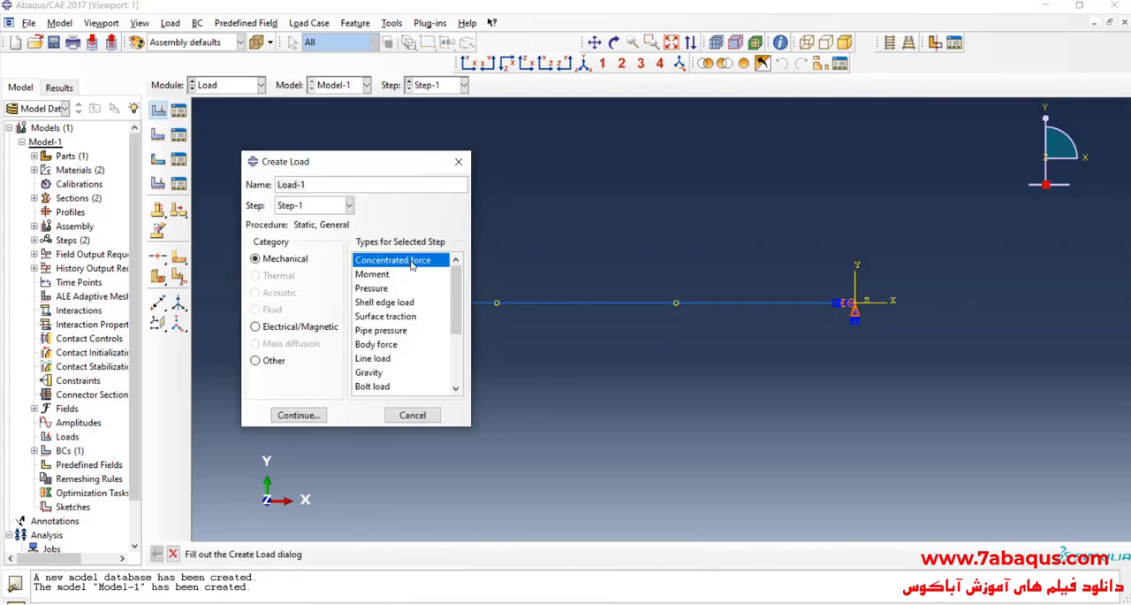
{"action": "left_click", "coordinate": [326, 412]}
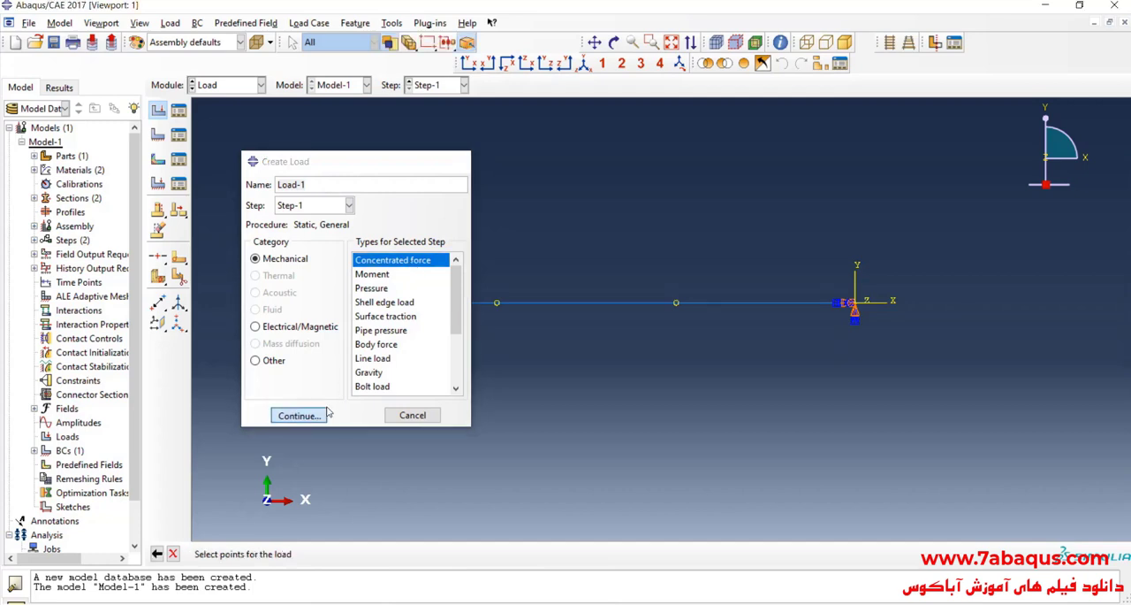
{"action": "left_click", "coordinate": [497, 304]}
{"action": "left_click", "coordinate": [430, 553]}
{"action": "key", "text": "alt+Tab"}
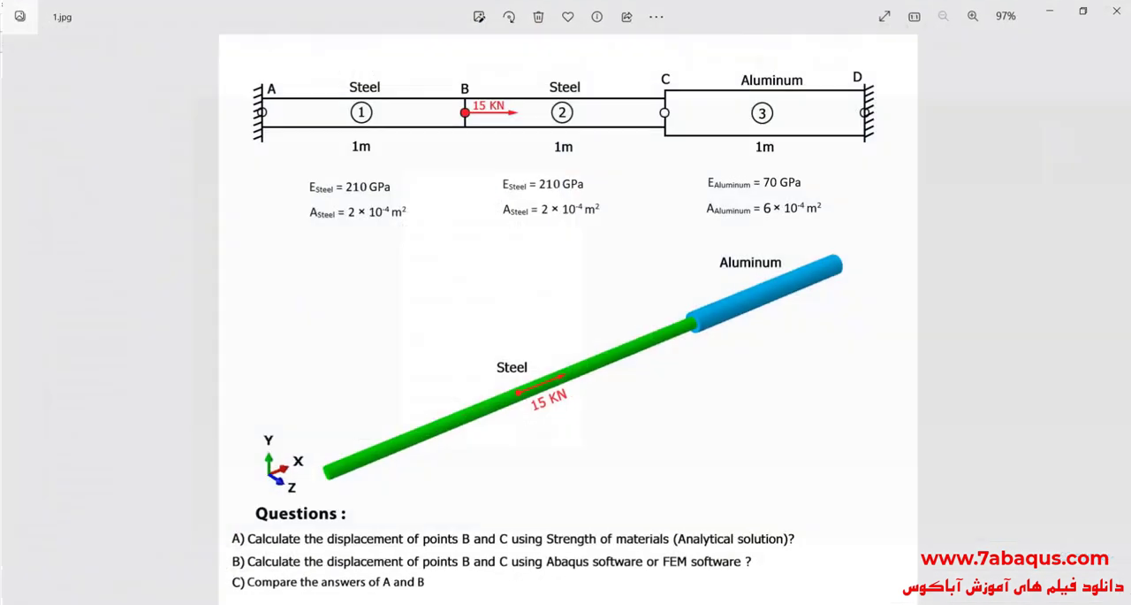
{"action": "left_click", "coordinate": [626, 603]}
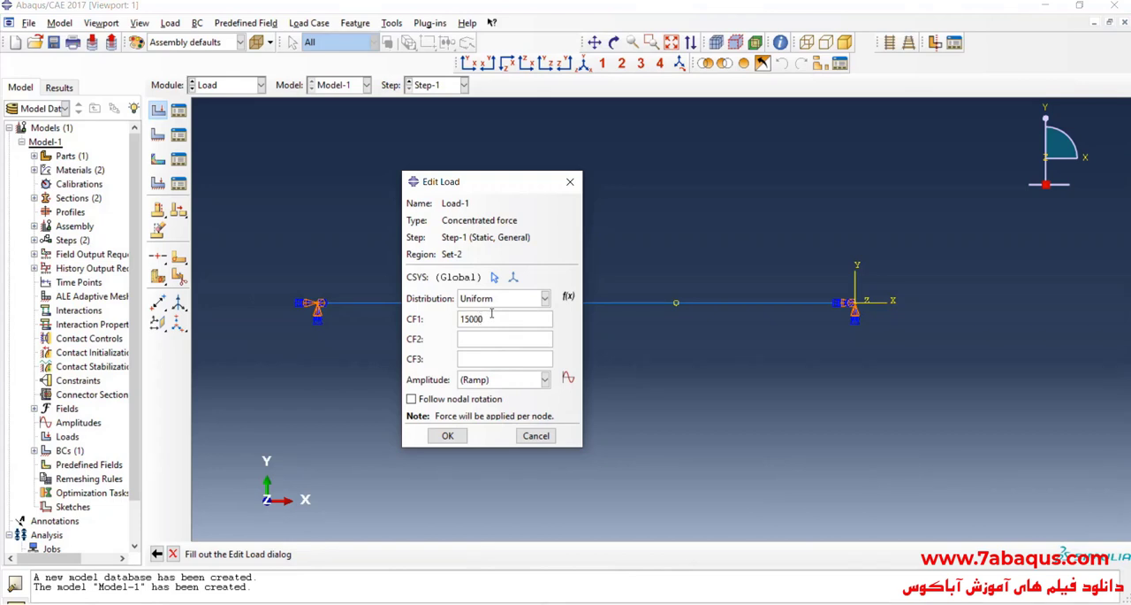
{"action": "left_click", "coordinate": [447, 435]}
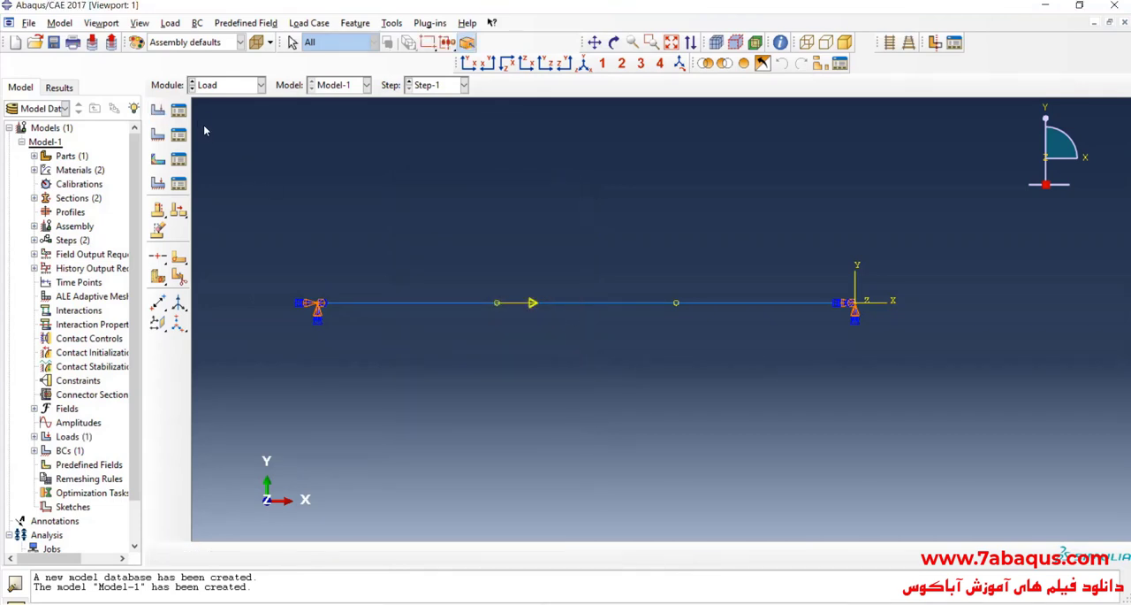
Step: Review the concentrated force's definition and its position on the bar through the Load Manager, leaving it unedited
{"action": "left_click", "coordinate": [179, 108]}
{"action": "scroll", "coordinate": [959, 260], "scroll_direction": "down", "scroll_amount": 5}
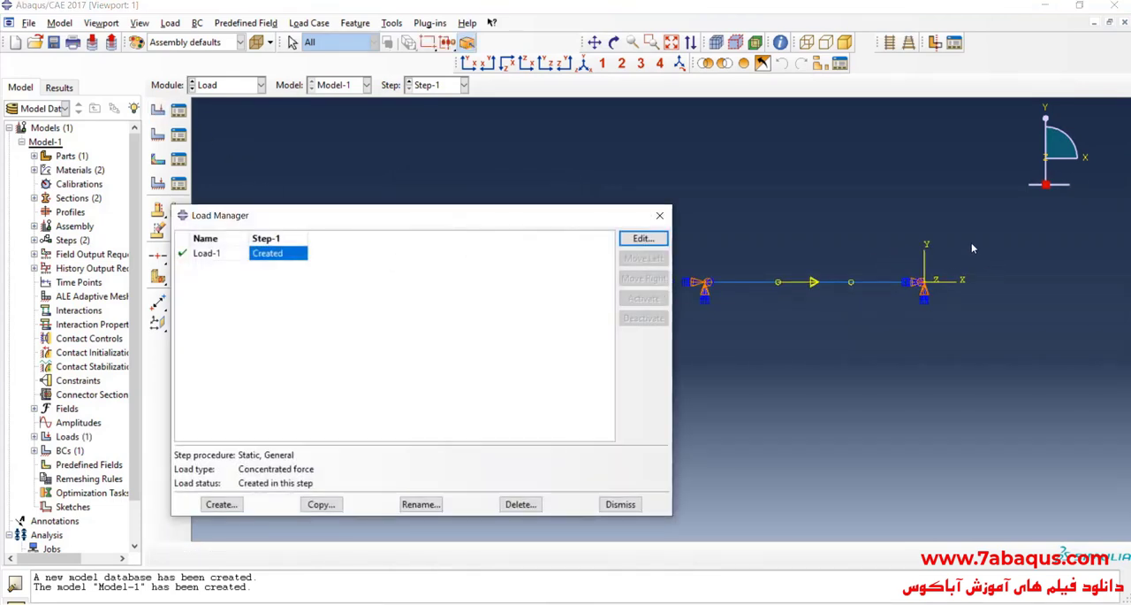
{"action": "left_click", "coordinate": [643, 239]}
{"action": "scroll", "coordinate": [857, 267], "scroll_direction": "up", "scroll_amount": 4}
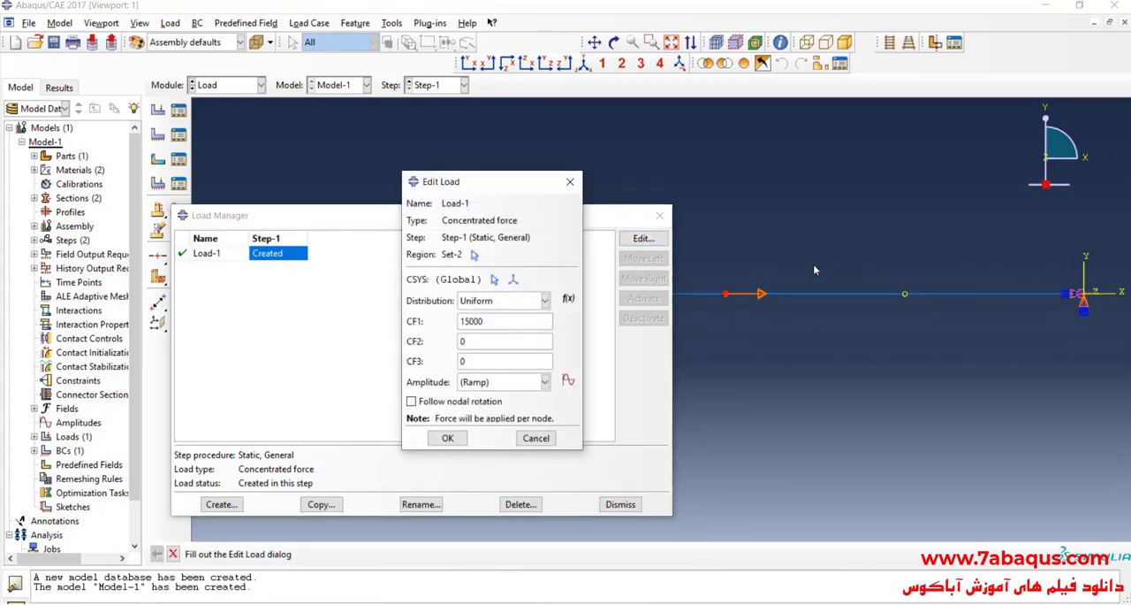
{"action": "scroll", "coordinate": [813, 270], "scroll_direction": "down", "scroll_amount": 3}
{"action": "left_click", "coordinate": [570, 181]}
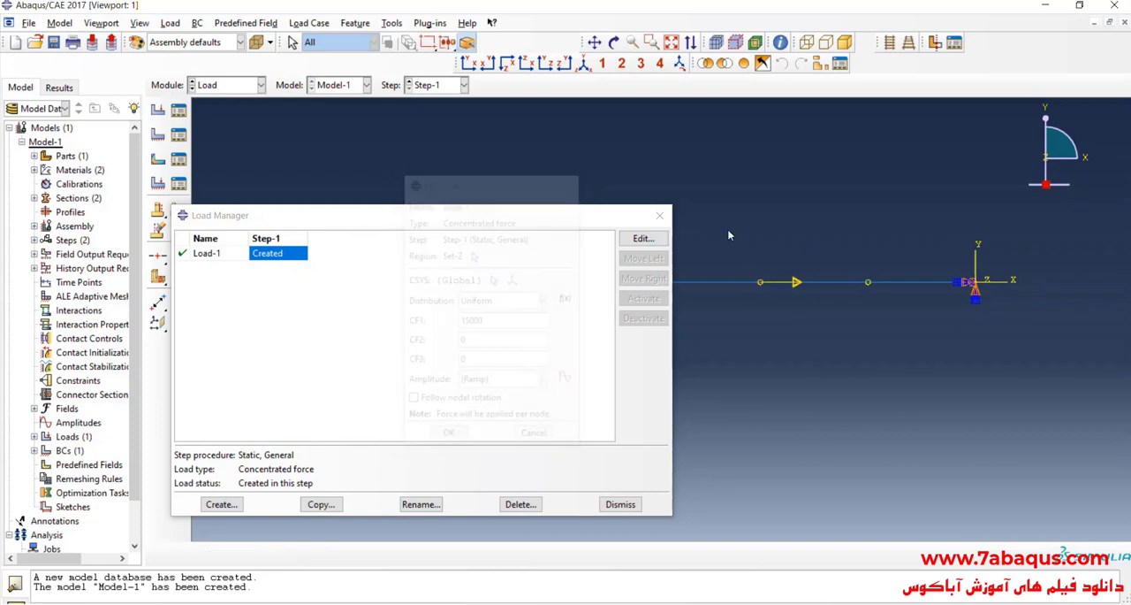
{"action": "left_click", "coordinate": [660, 215]}
{"action": "scroll", "coordinate": [389, 304], "scroll_direction": "down", "scroll_amount": 2}
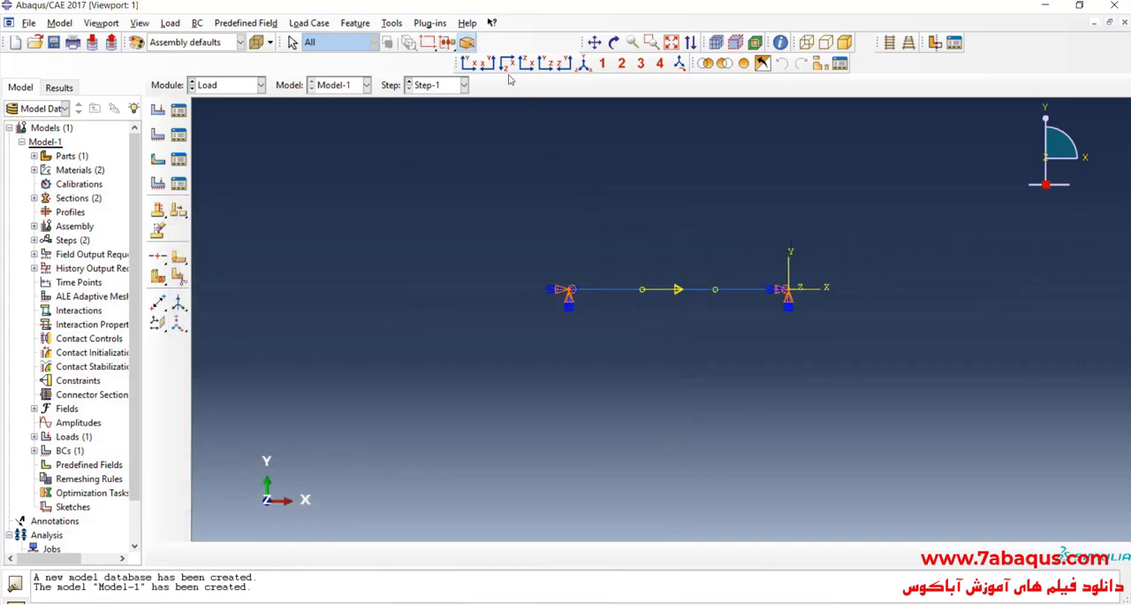
Step: Seed the bar part with a new approximate global size in the Mesh module and generate its mesh
{"action": "scroll", "coordinate": [522, 197], "scroll_direction": "up", "scroll_amount": 5}
{"action": "scroll", "coordinate": [522, 198], "scroll_direction": "down", "scroll_amount": 2}
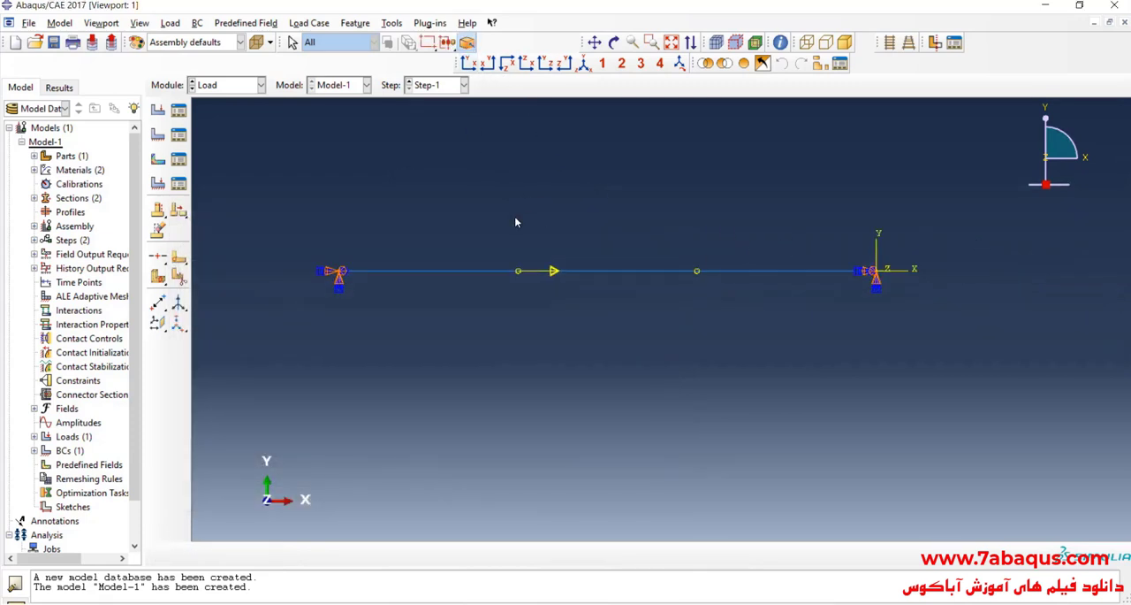
{"action": "left_click", "coordinate": [253, 86]}
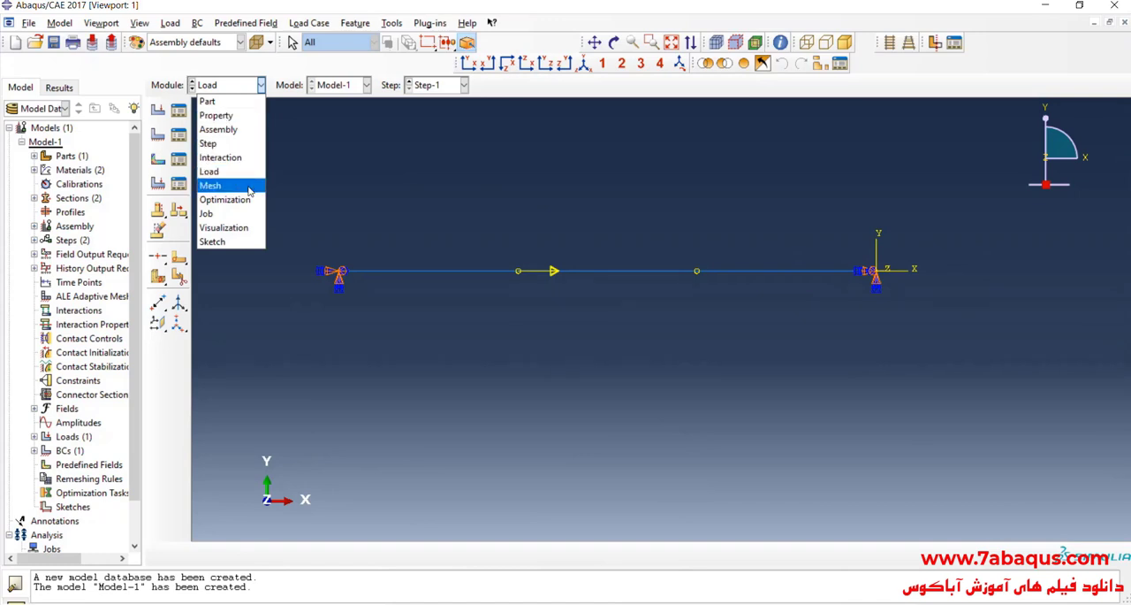
{"action": "left_click", "coordinate": [210, 186]}
{"action": "left_click", "coordinate": [470, 85]}
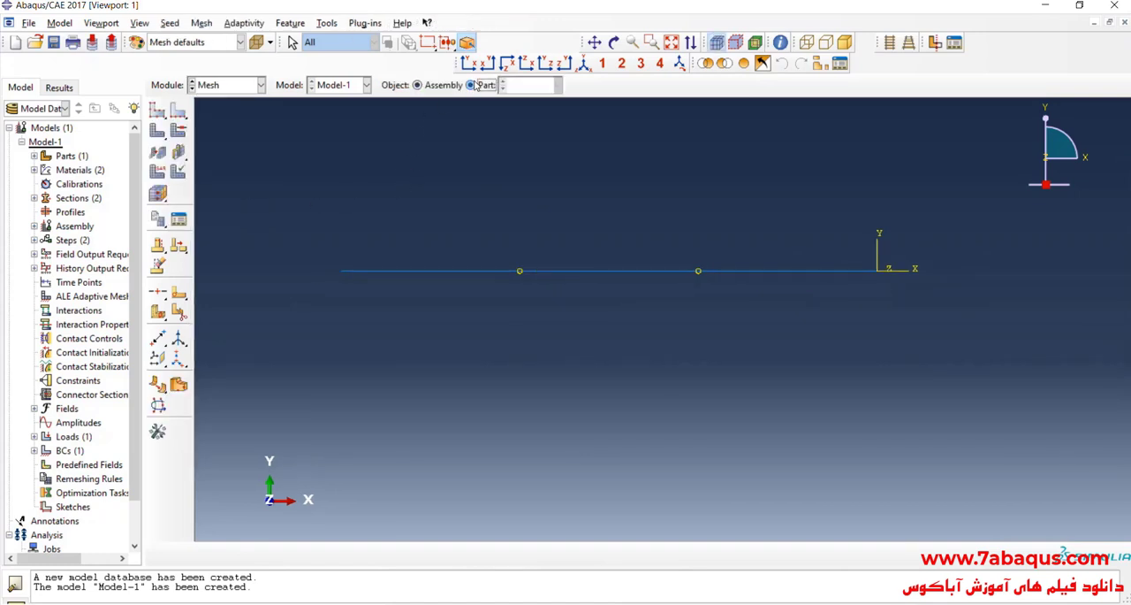
{"action": "left_click", "coordinate": [157, 109]}
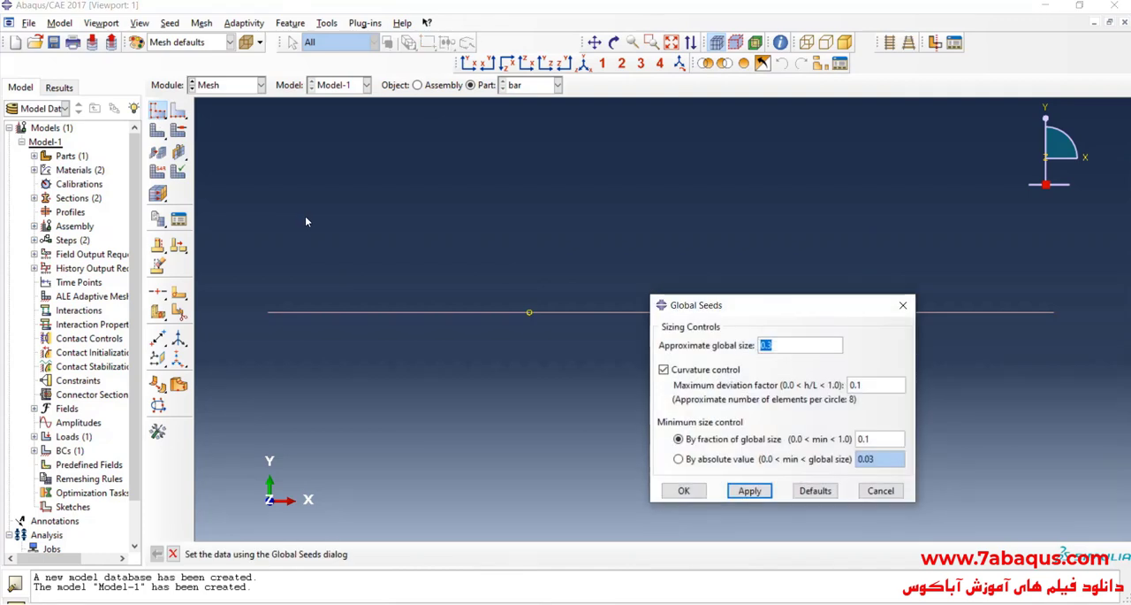
{"action": "type", "text": ".01"}
{"action": "left_click", "coordinate": [683, 491]}
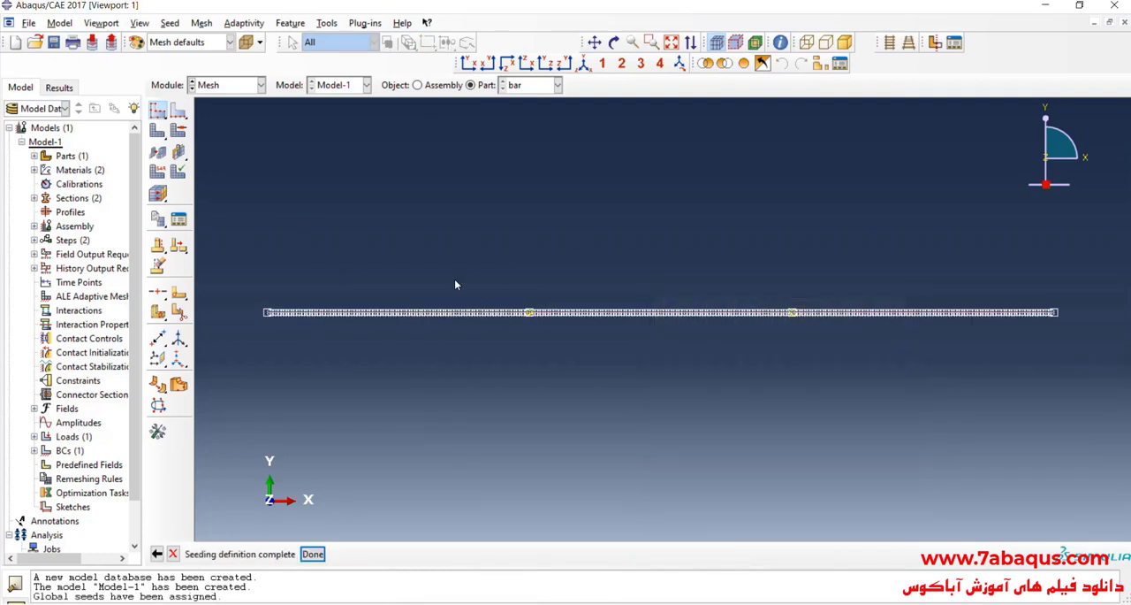
{"action": "left_click", "coordinate": [158, 130]}
{"action": "left_click", "coordinate": [285, 554]}
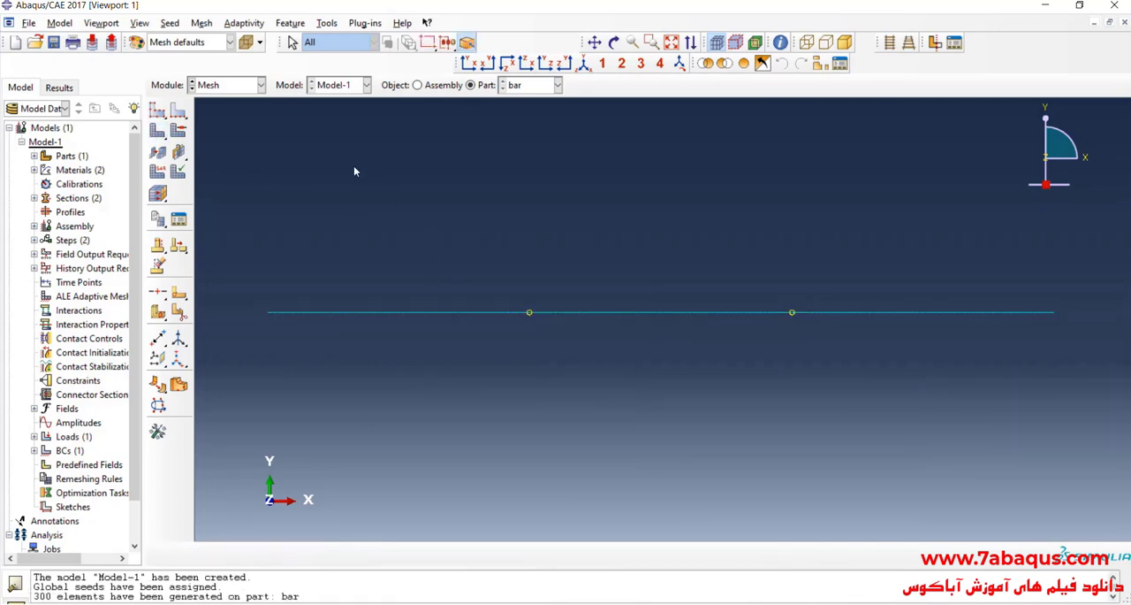
Step: Assign the Truss element type from the Standard library with linear geometric order to all segments of the bar
{"action": "left_click", "coordinate": [167, 173]}
{"action": "left_click_drag", "start_coordinate": [409, 204], "coordinate": [895, 456]}
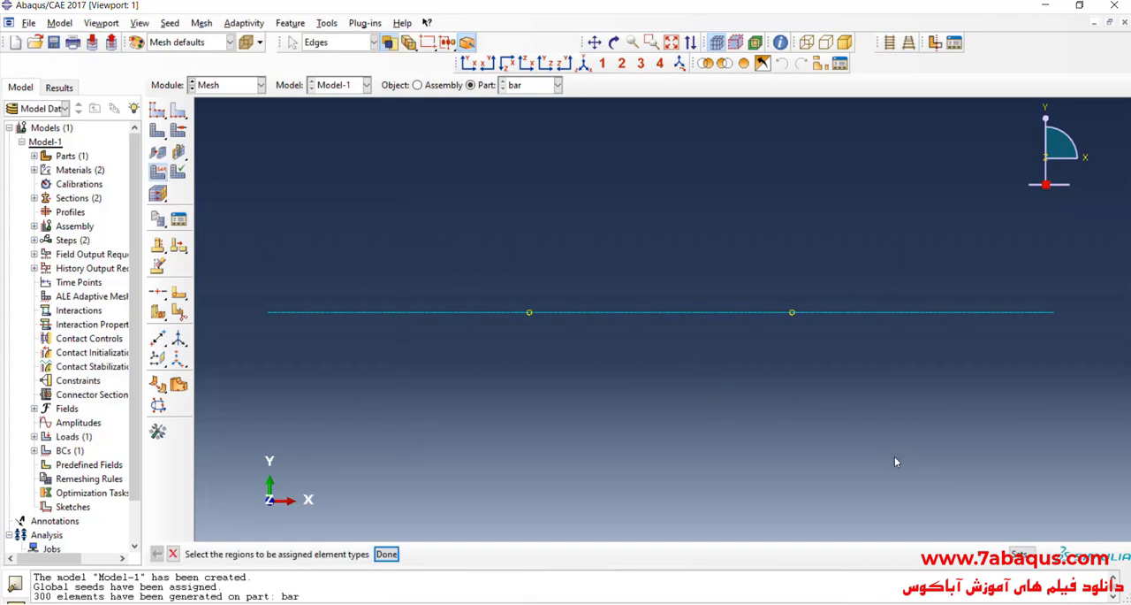
{"action": "left_click", "coordinate": [387, 554]}
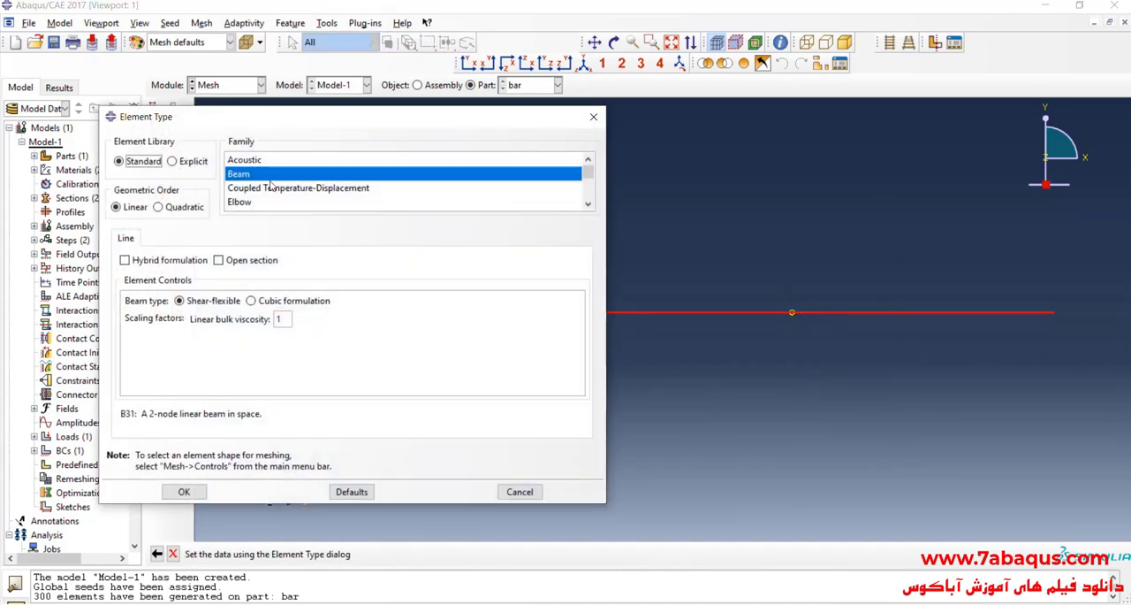
{"action": "scroll", "coordinate": [254, 166], "scroll_direction": "down", "scroll_amount": 1}
{"action": "scroll", "coordinate": [255, 166], "scroll_direction": "down", "scroll_amount": 3}
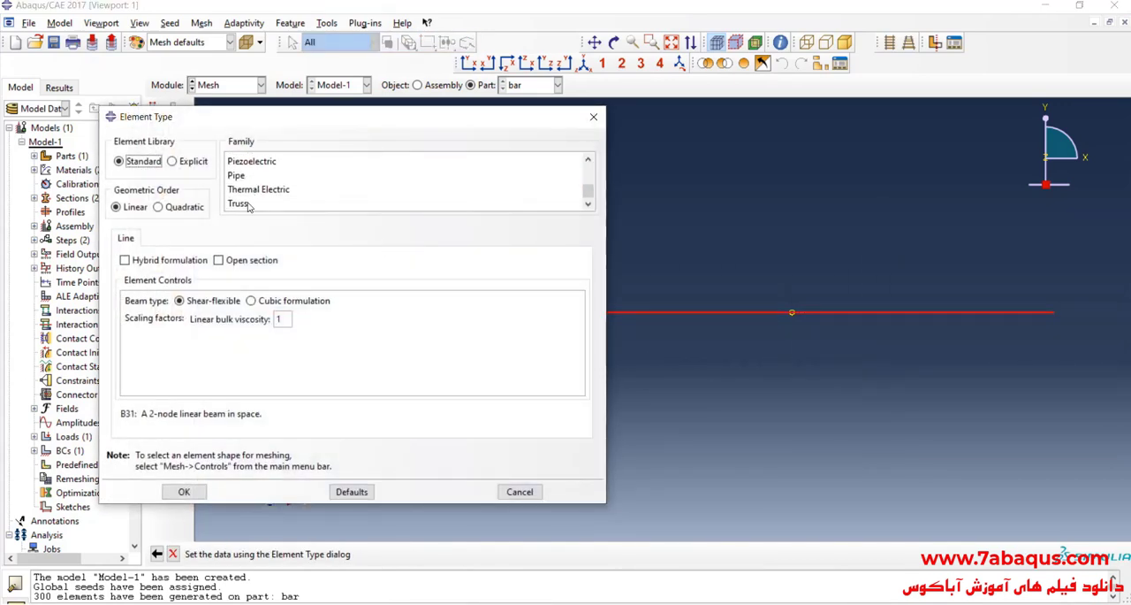
{"action": "left_click", "coordinate": [238, 203]}
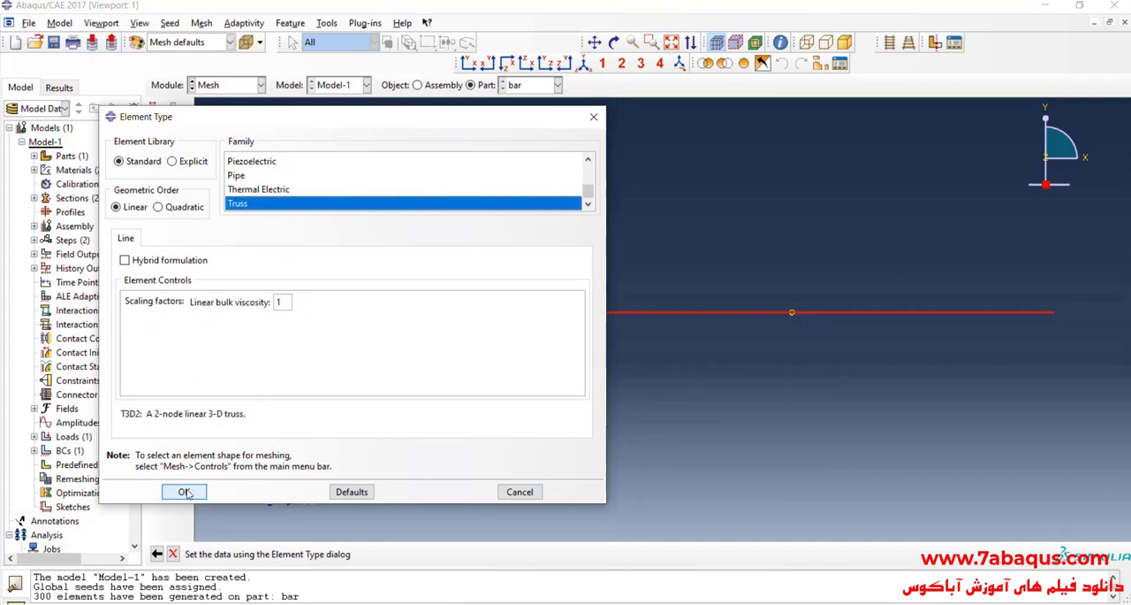
{"action": "left_click", "coordinate": [184, 491]}
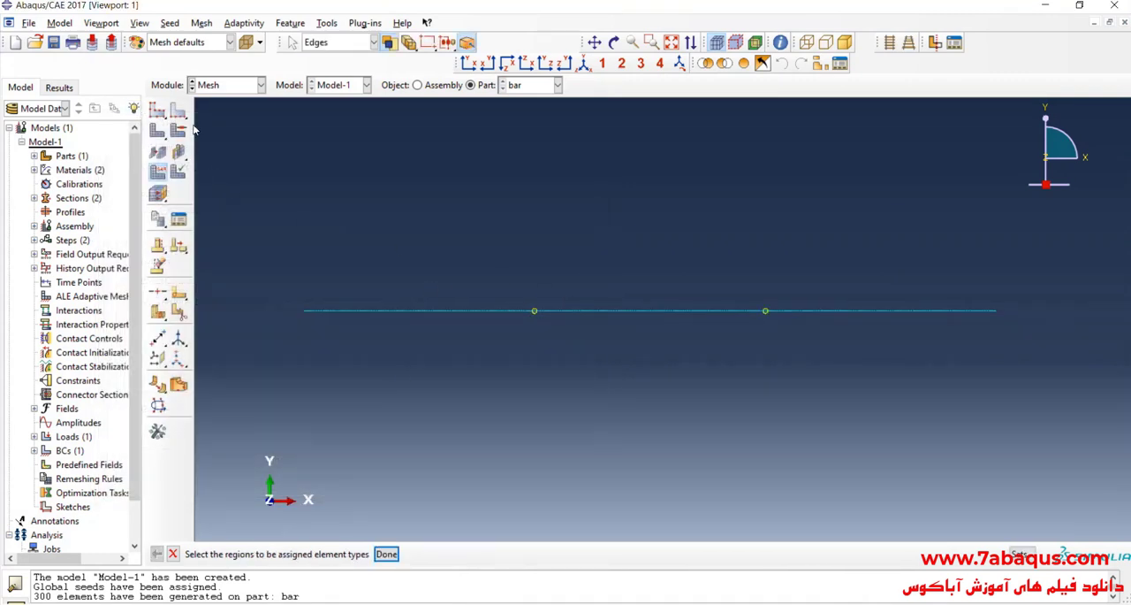
Step: In the Step module, create a geometry set named Point B containing vertex B, as located in the problem image
{"action": "left_click", "coordinate": [226, 86]}
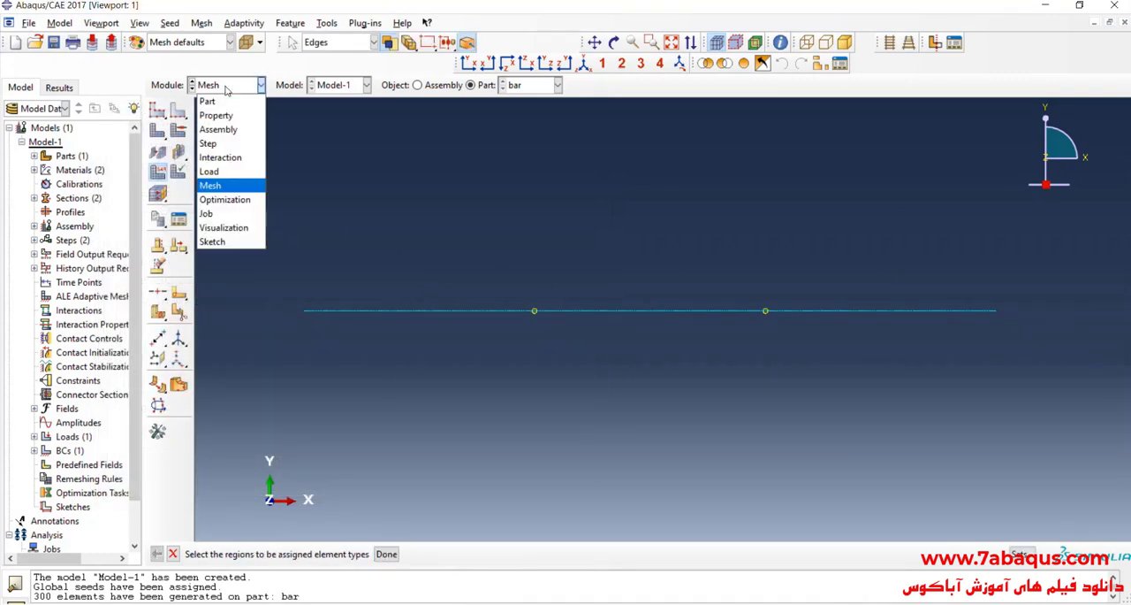
{"action": "left_click", "coordinate": [221, 144]}
{"action": "scroll", "coordinate": [543, 392], "scroll_direction": "up", "scroll_amount": 1}
{"action": "scroll", "coordinate": [580, 230], "scroll_direction": "down", "scroll_amount": 2}
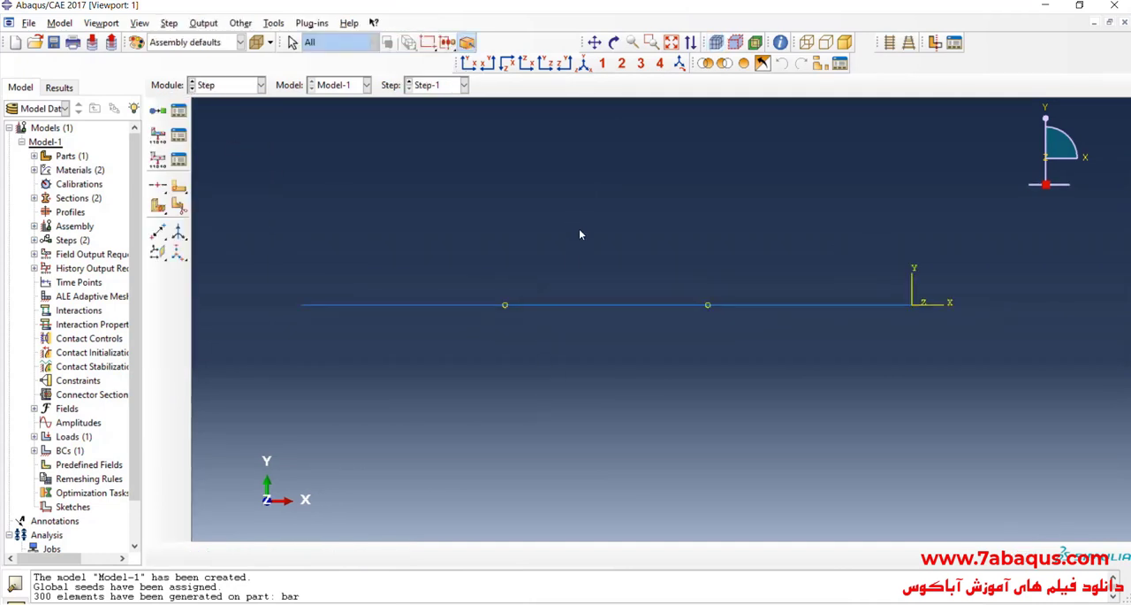
{"action": "left_click", "coordinate": [274, 23]}
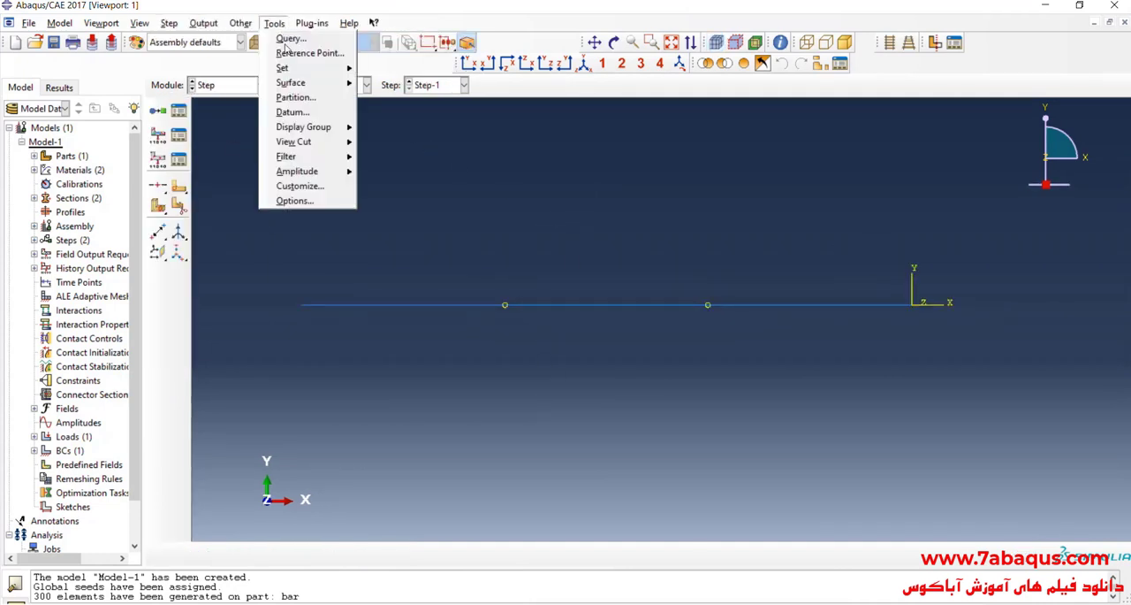
{"action": "mouse_move", "coordinate": [297, 72]}
{"action": "left_click", "coordinate": [391, 83]}
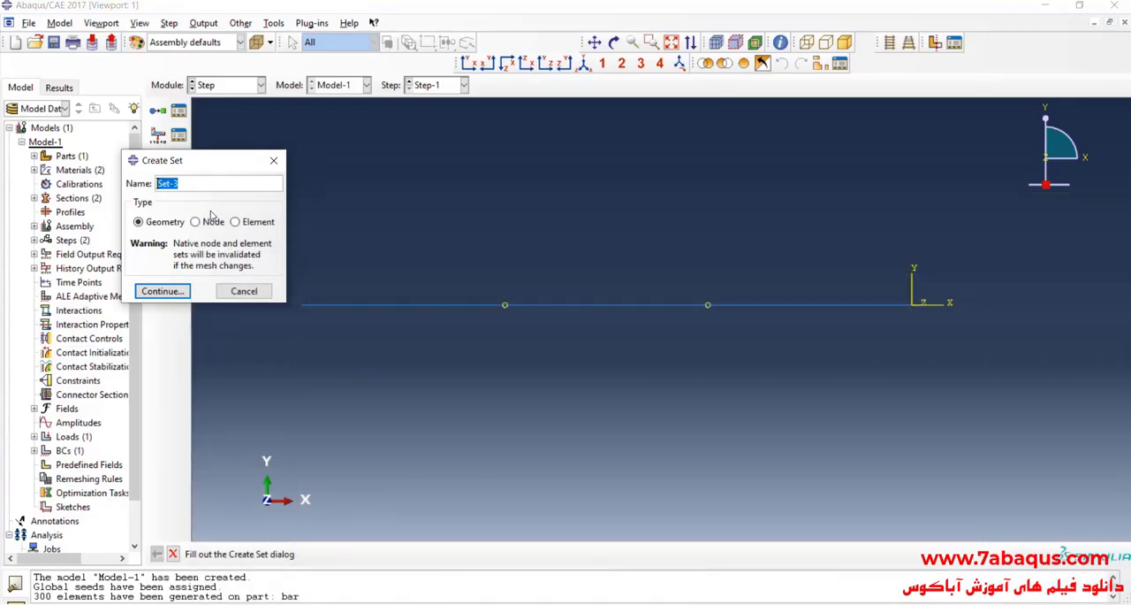
{"action": "type", "text": "Point B"}
{"action": "left_click", "coordinate": [162, 290]}
{"action": "key", "text": "alt+Tab"}
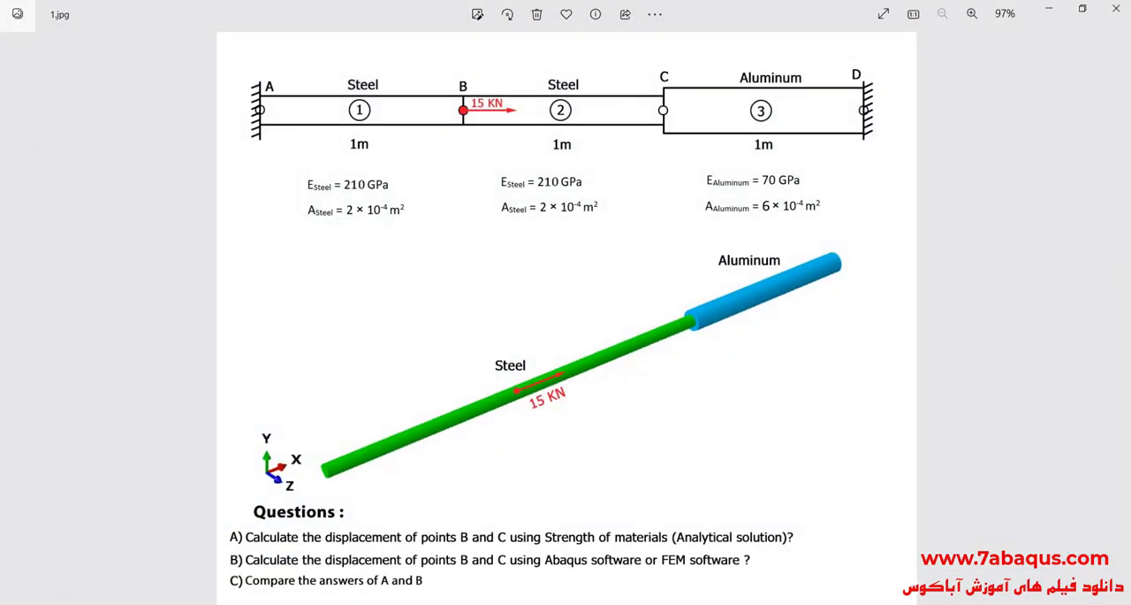
{"action": "key", "text": "alt+Tab"}
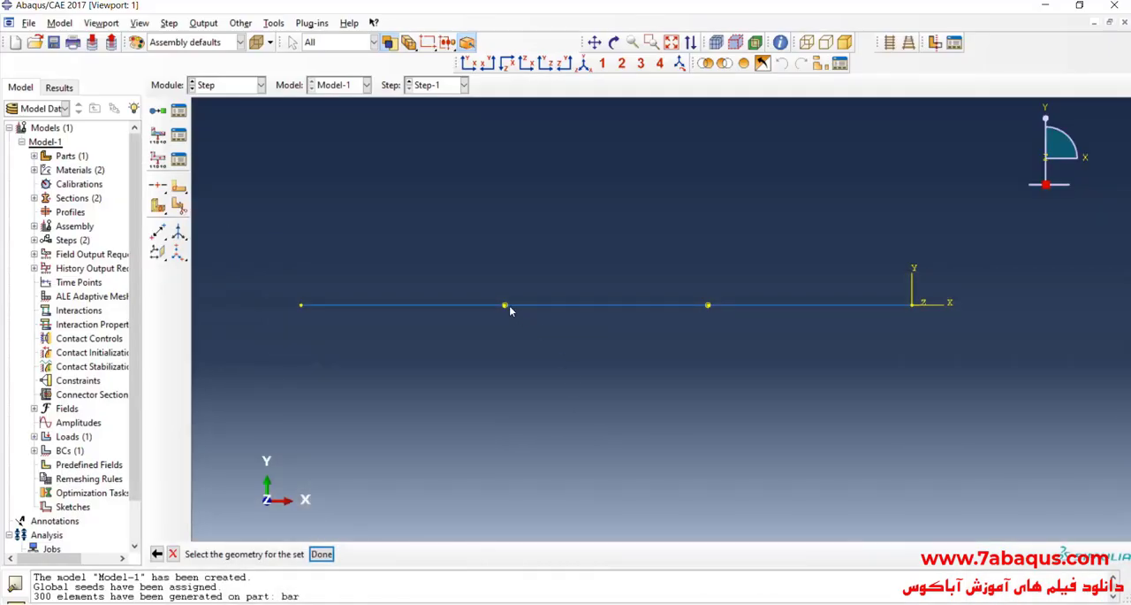
{"action": "left_click", "coordinate": [320, 554]}
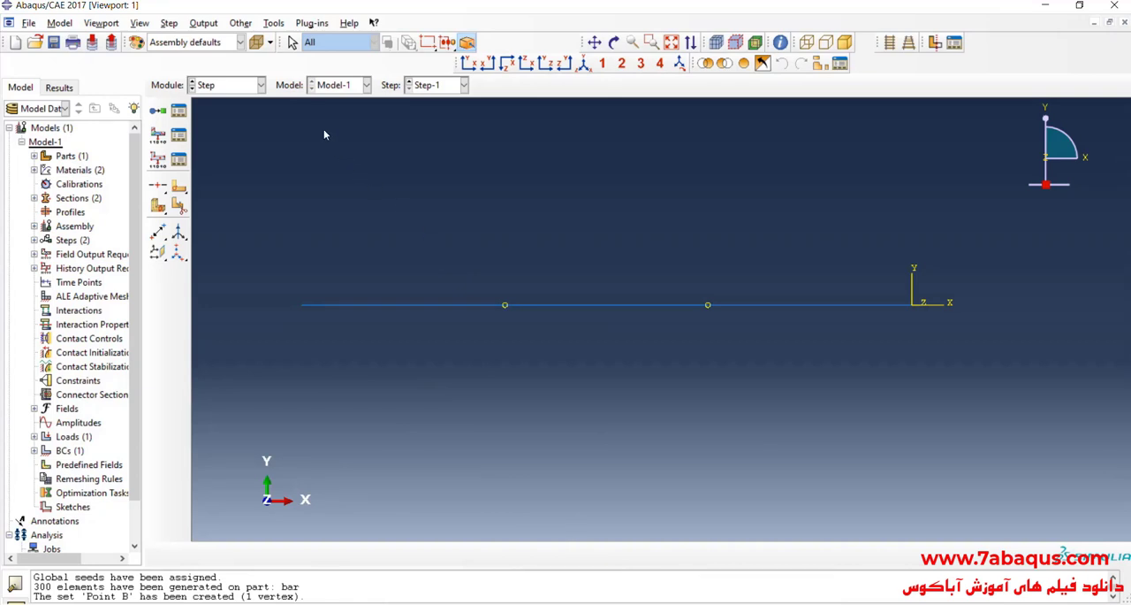
Step: Create a geometry set named Point C containing vertex C, where the steel meets the aluminum in the problem image
{"action": "left_click", "coordinate": [274, 24]}
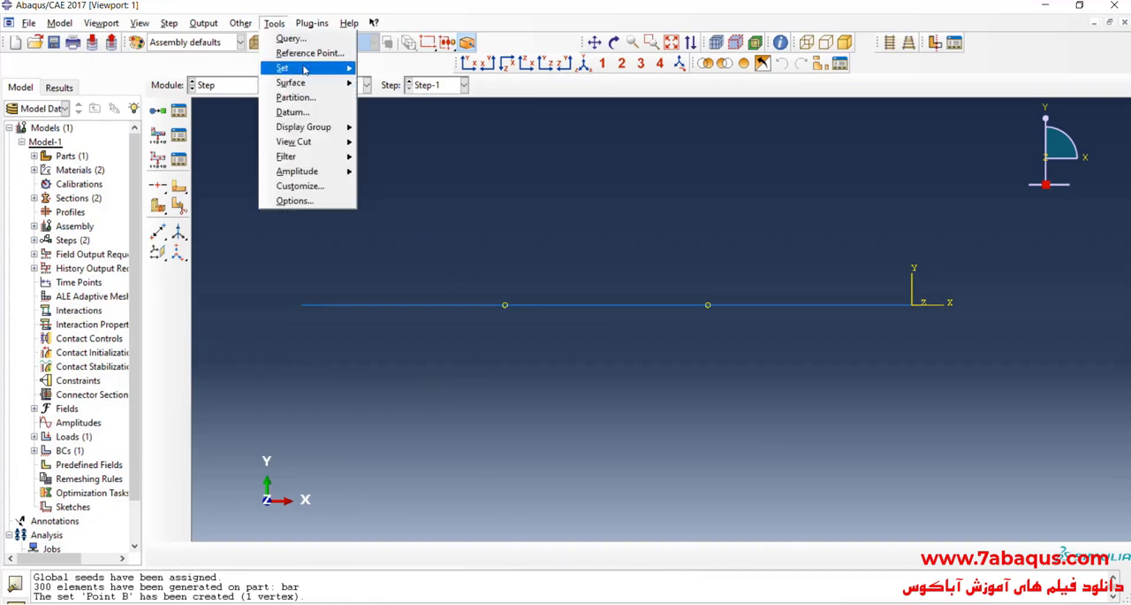
{"action": "mouse_move", "coordinate": [291, 67]}
{"action": "left_click", "coordinate": [389, 68]}
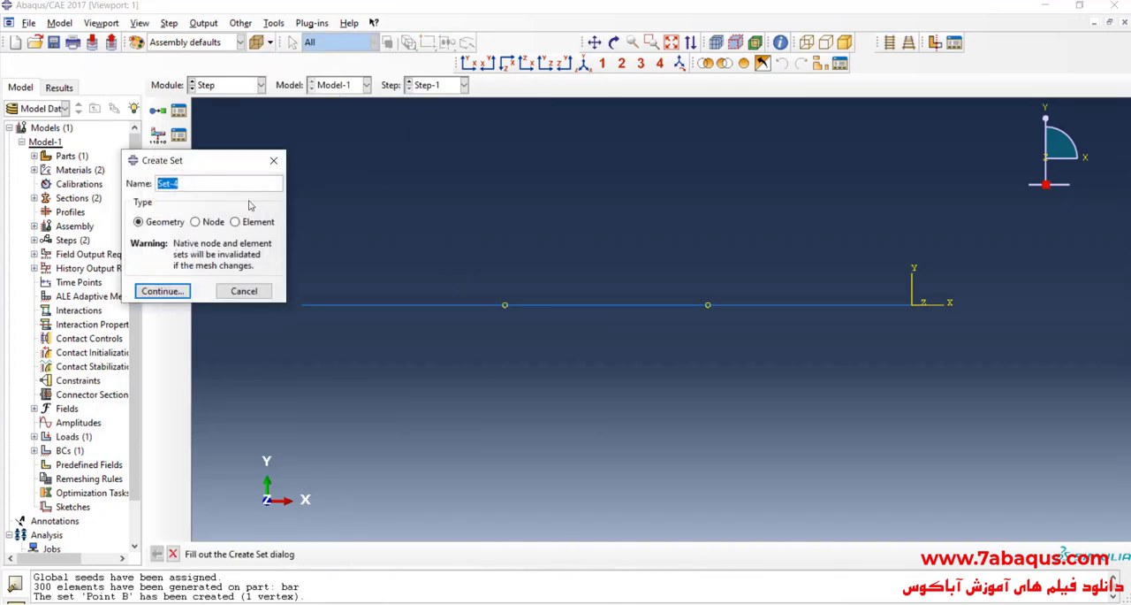
{"action": "type", "text": "P"}
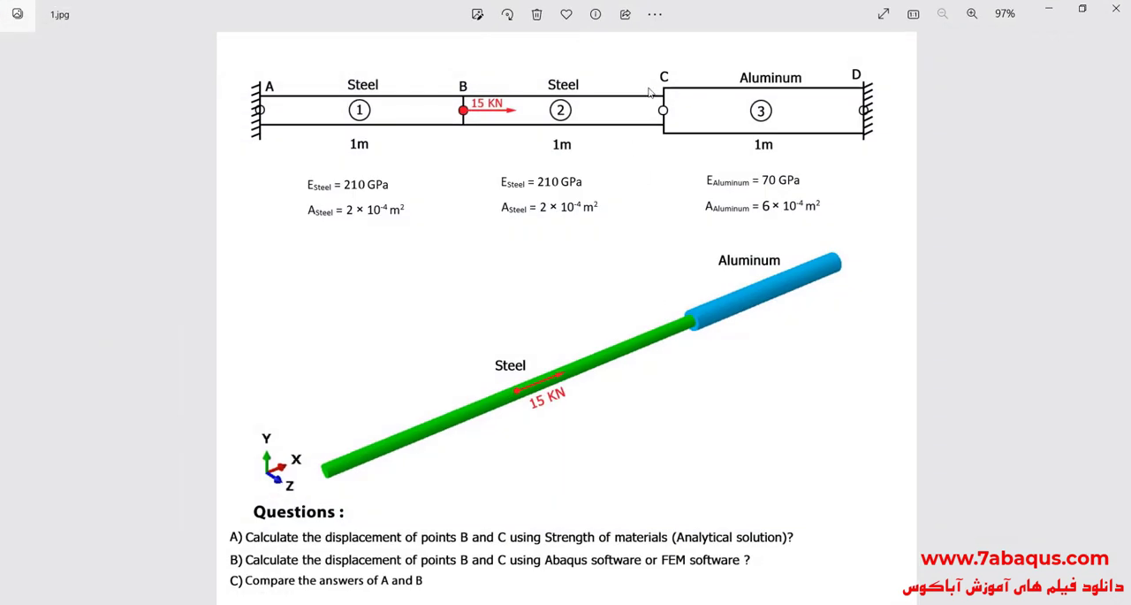
{"action": "scroll", "coordinate": [705, 218], "scroll_direction": "up", "scroll_amount": 5}
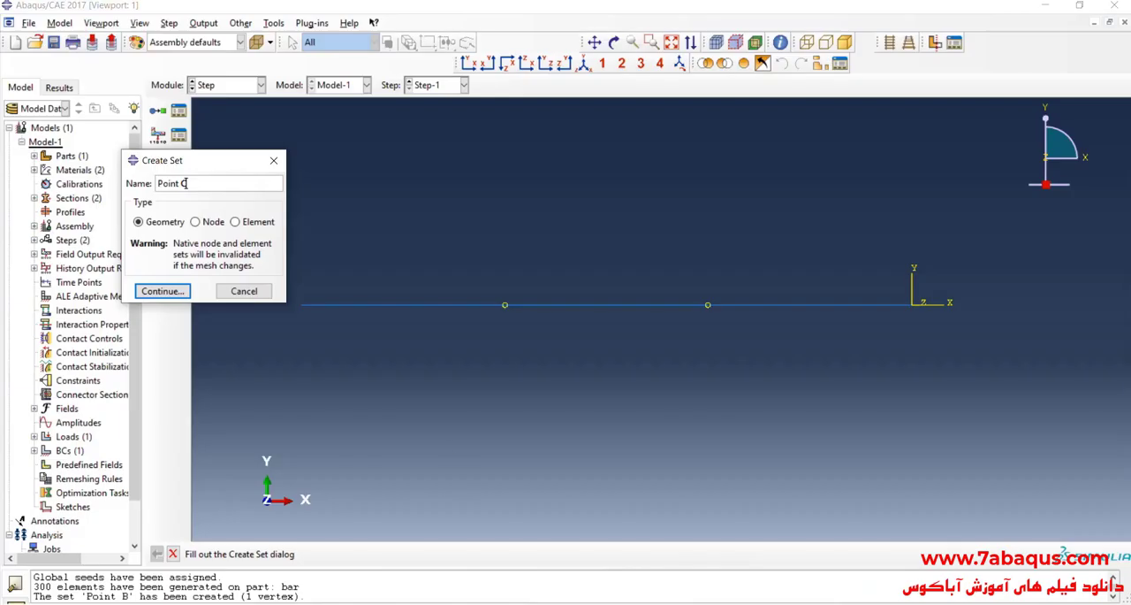
{"action": "type", "text": "oint C"}
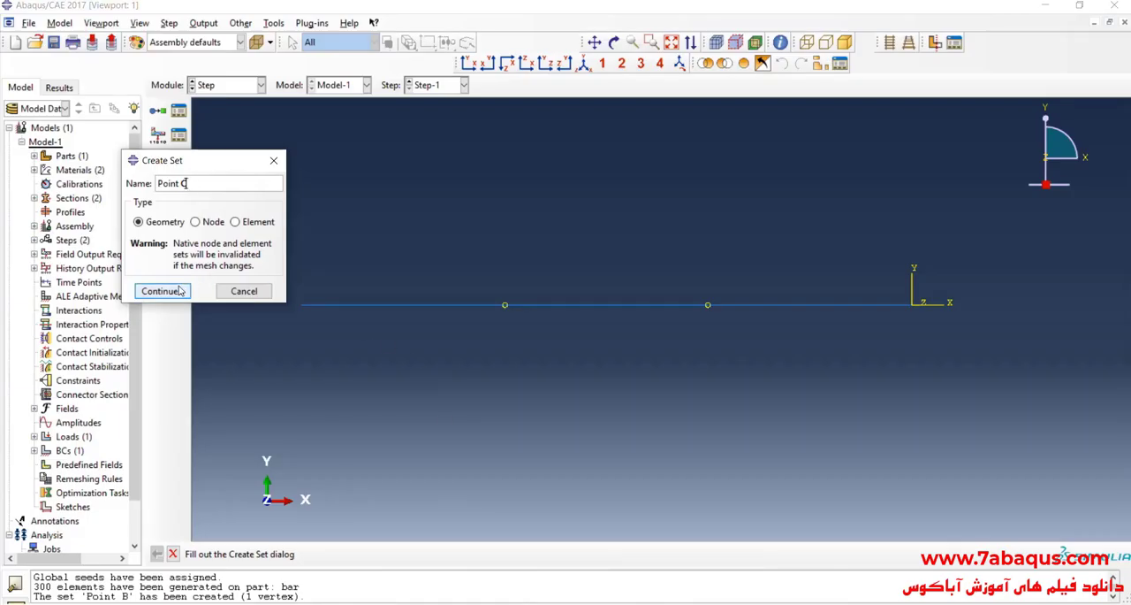
{"action": "left_click", "coordinate": [161, 291]}
{"action": "left_click", "coordinate": [708, 305]}
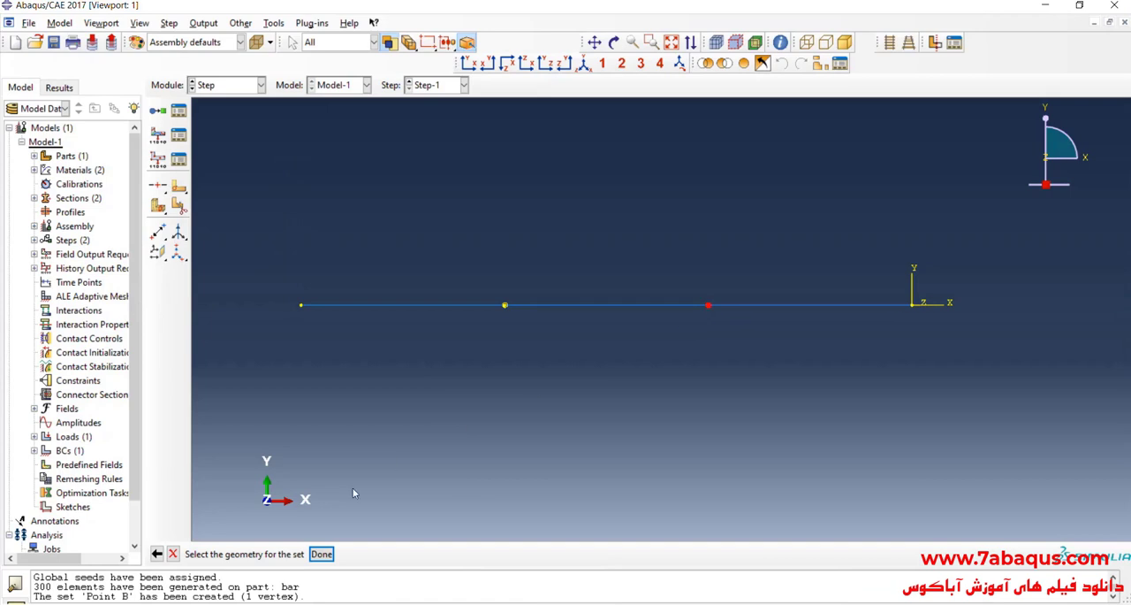
{"action": "left_click", "coordinate": [320, 554]}
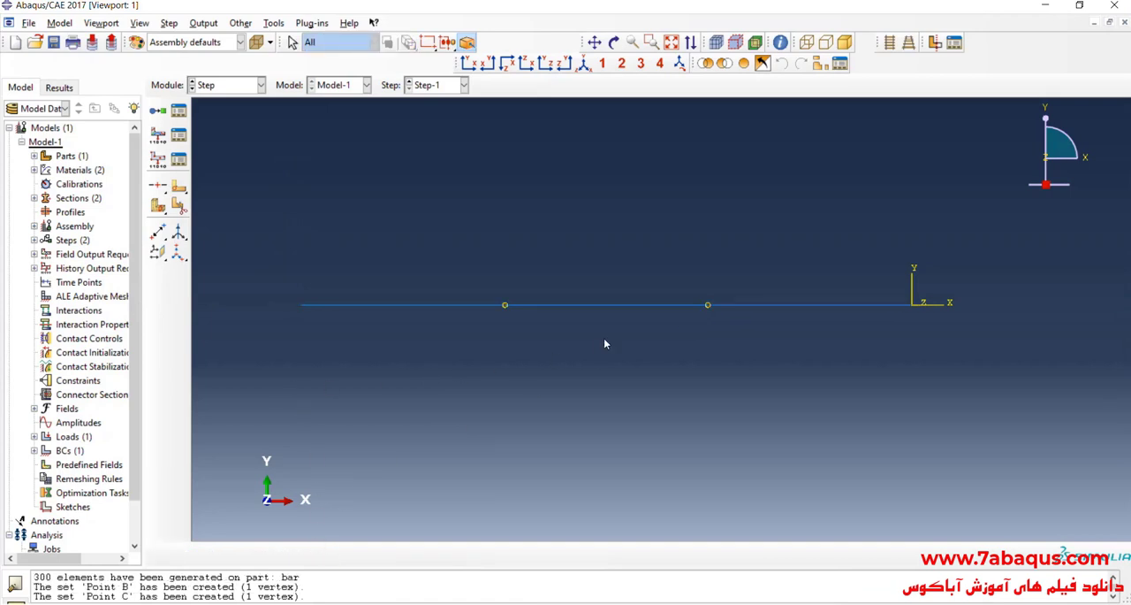
Step: Create a history output request in Step-1 for the set Point B, recording displacement U1 at every increment
{"action": "scroll", "coordinate": [605, 342], "scroll_direction": "down", "scroll_amount": 1}
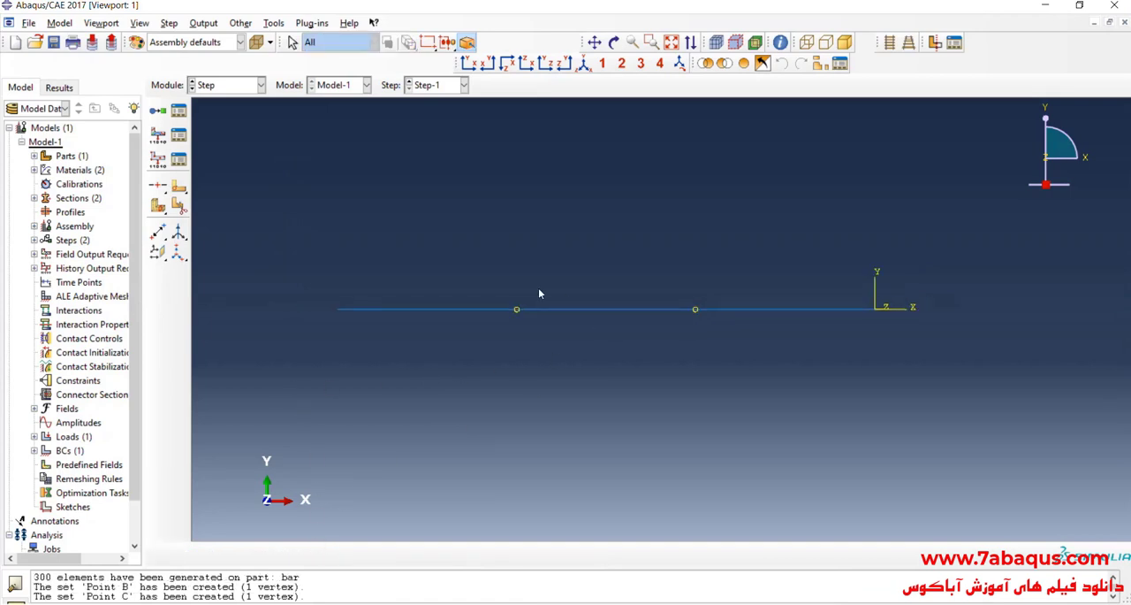
{"action": "left_click", "coordinate": [159, 162]}
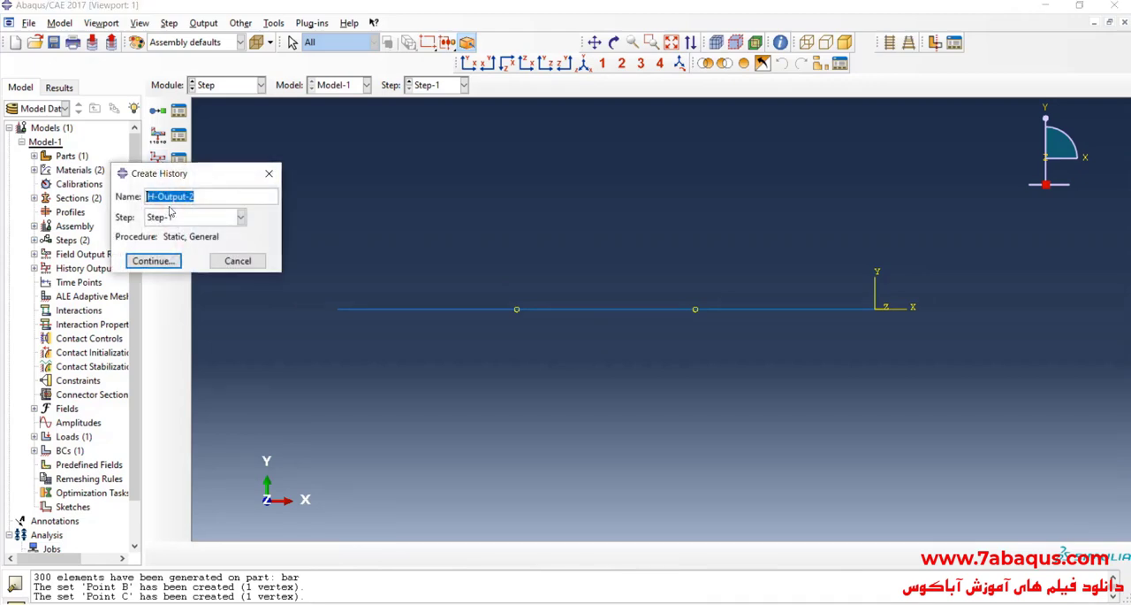
{"action": "left_click", "coordinate": [153, 261]}
{"action": "left_click", "coordinate": [481, 117]}
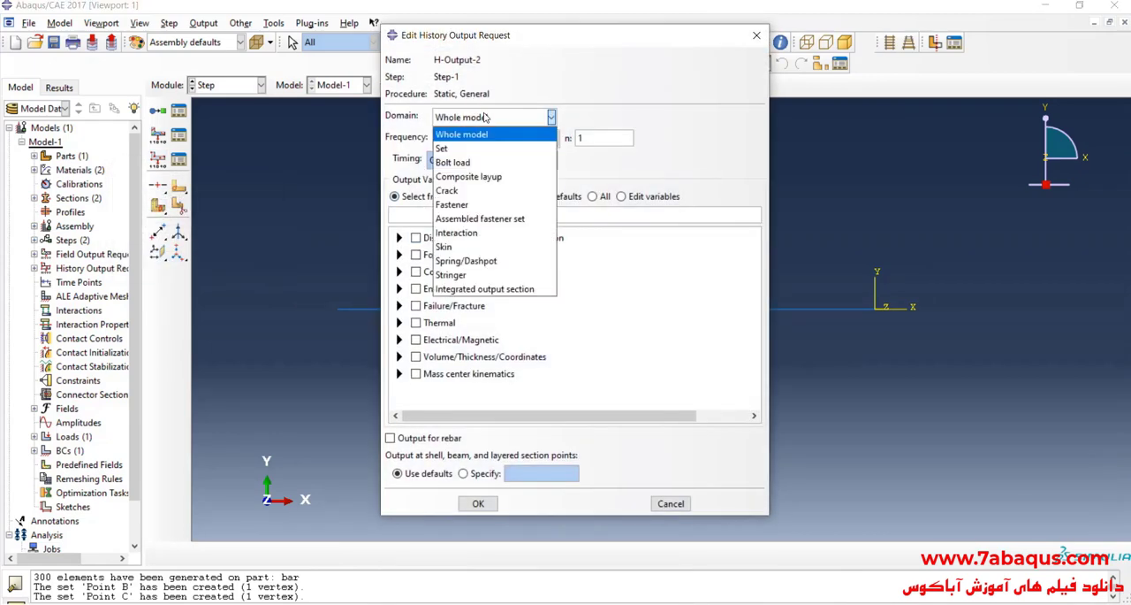
{"action": "left_click", "coordinate": [482, 150]}
{"action": "left_click", "coordinate": [614, 117]}
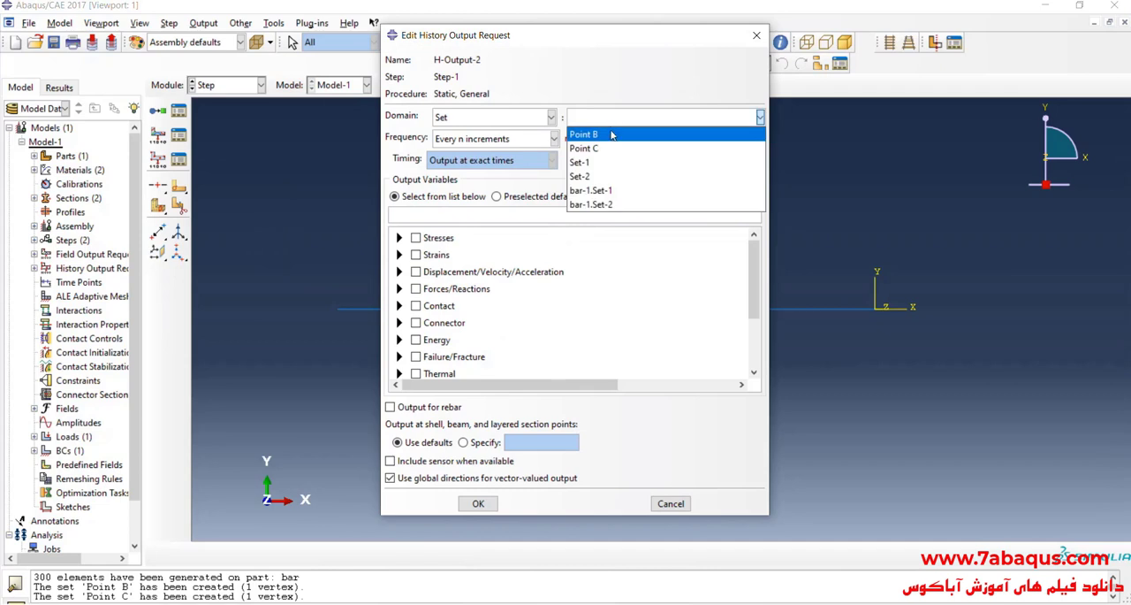
{"action": "left_click", "coordinate": [609, 136]}
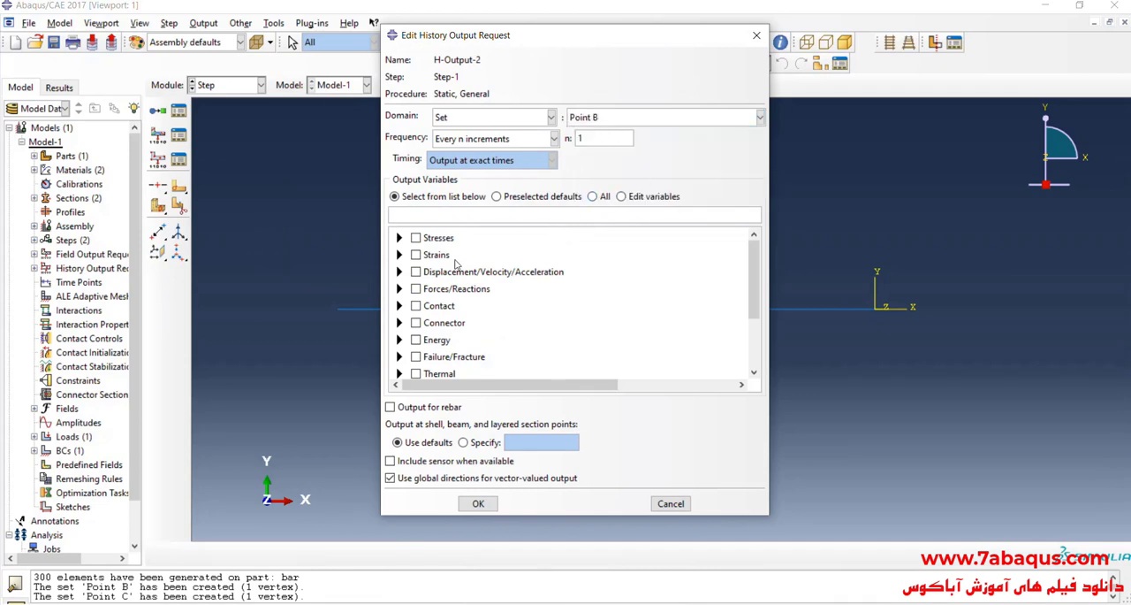
{"action": "left_click", "coordinate": [399, 272]}
{"action": "left_click", "coordinate": [417, 287]}
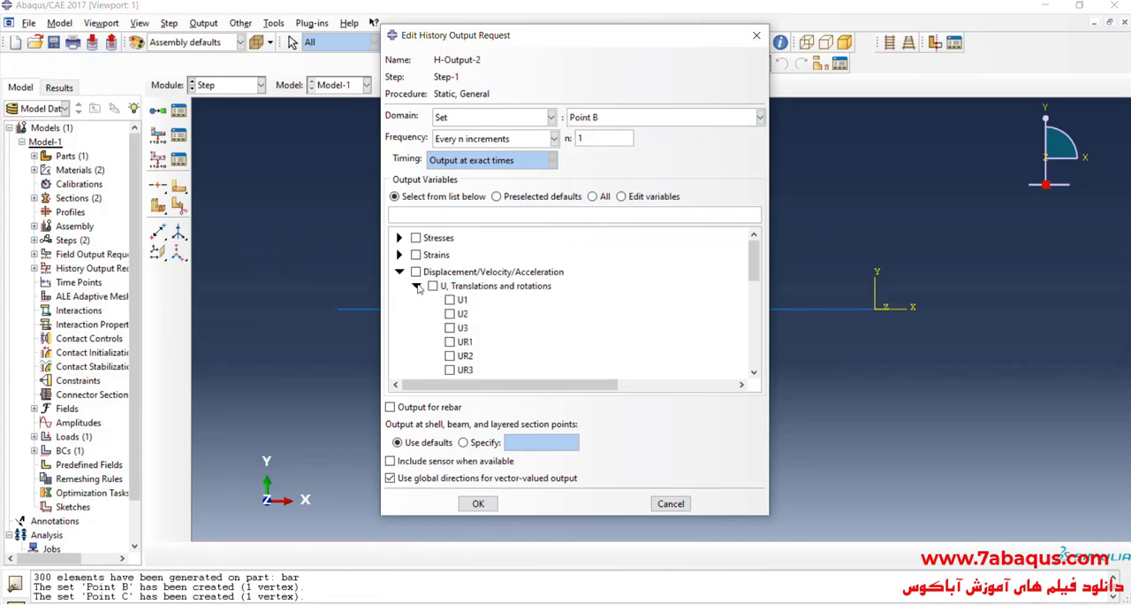
{"action": "left_click", "coordinate": [459, 301]}
{"action": "left_click", "coordinate": [479, 503]}
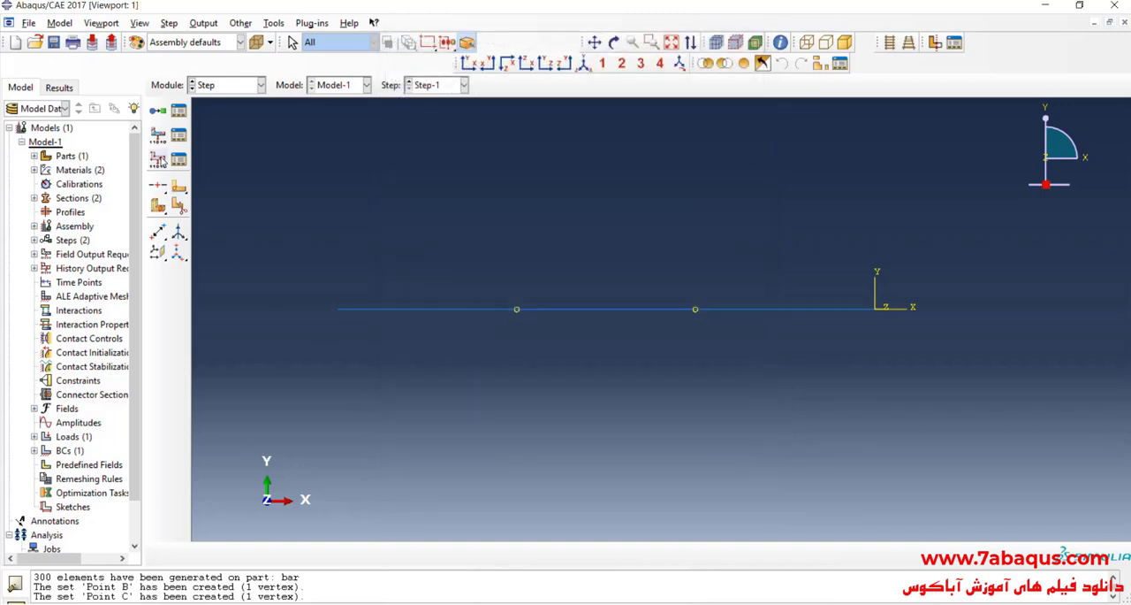
Step: Create a history output request in Step-1 for the set Point C, recording displacement U1
{"action": "left_click", "coordinate": [160, 159]}
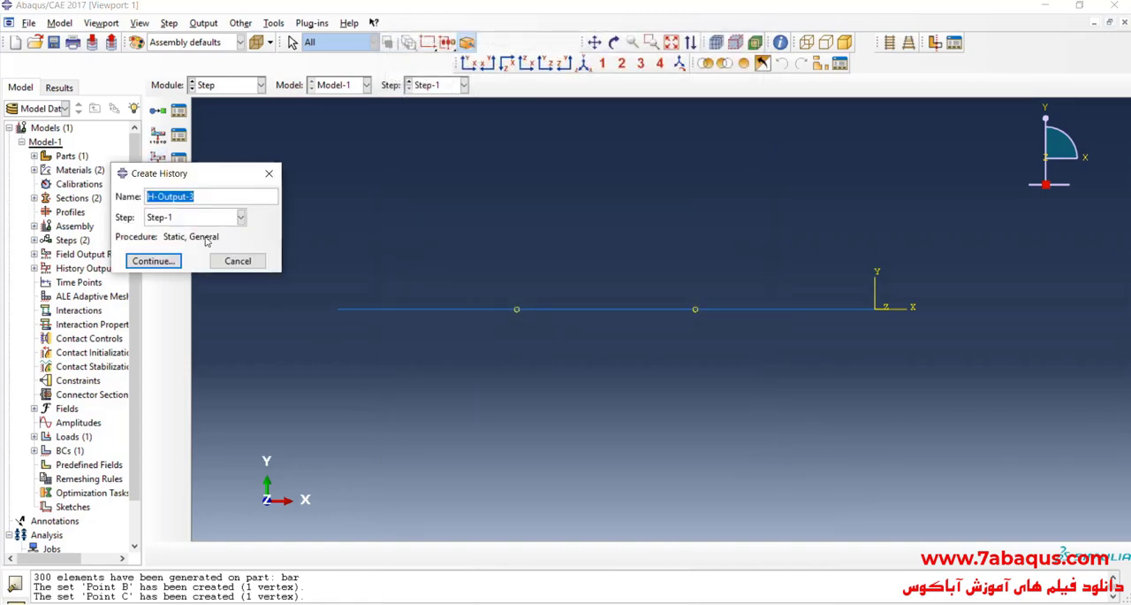
{"action": "left_click", "coordinate": [167, 262]}
{"action": "left_click", "coordinate": [491, 119]}
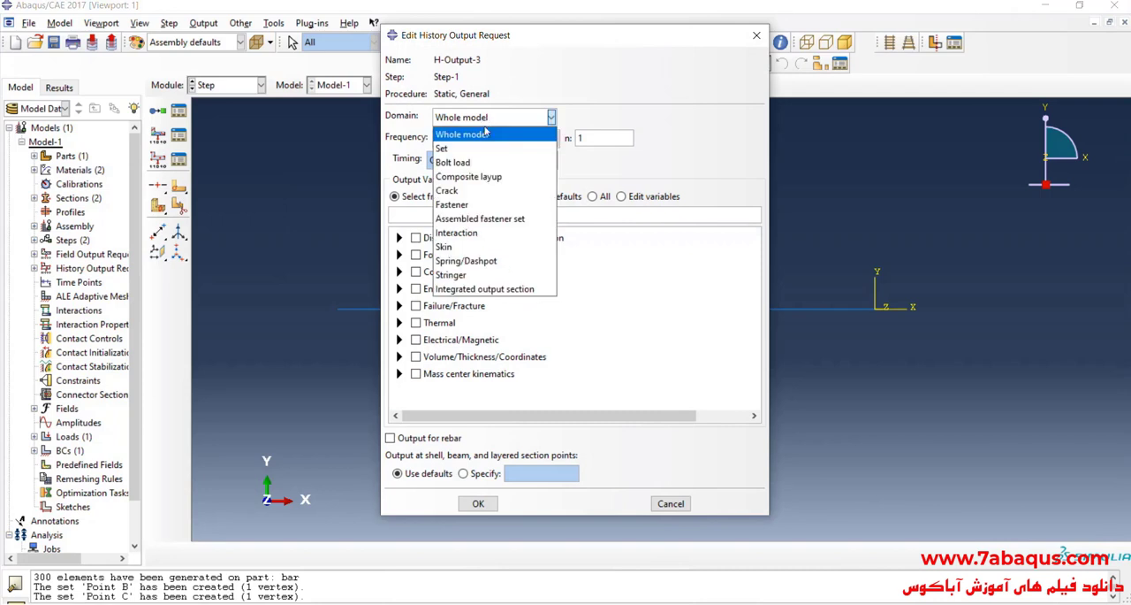
{"action": "left_click", "coordinate": [492, 149]}
{"action": "left_click", "coordinate": [609, 117]}
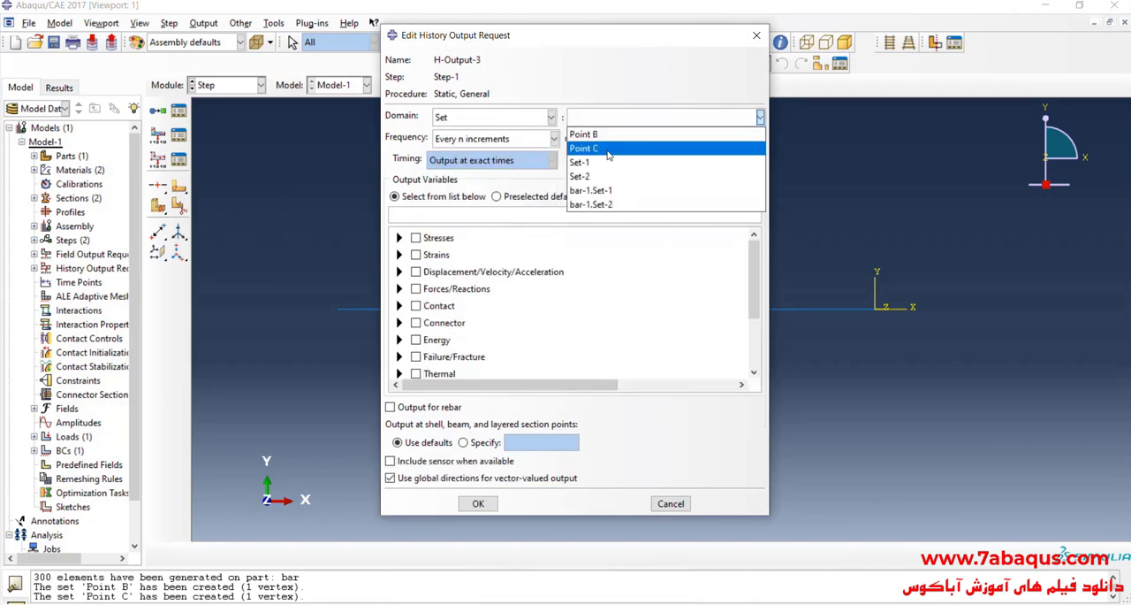
{"action": "left_click", "coordinate": [617, 150]}
{"action": "left_click", "coordinate": [400, 272]}
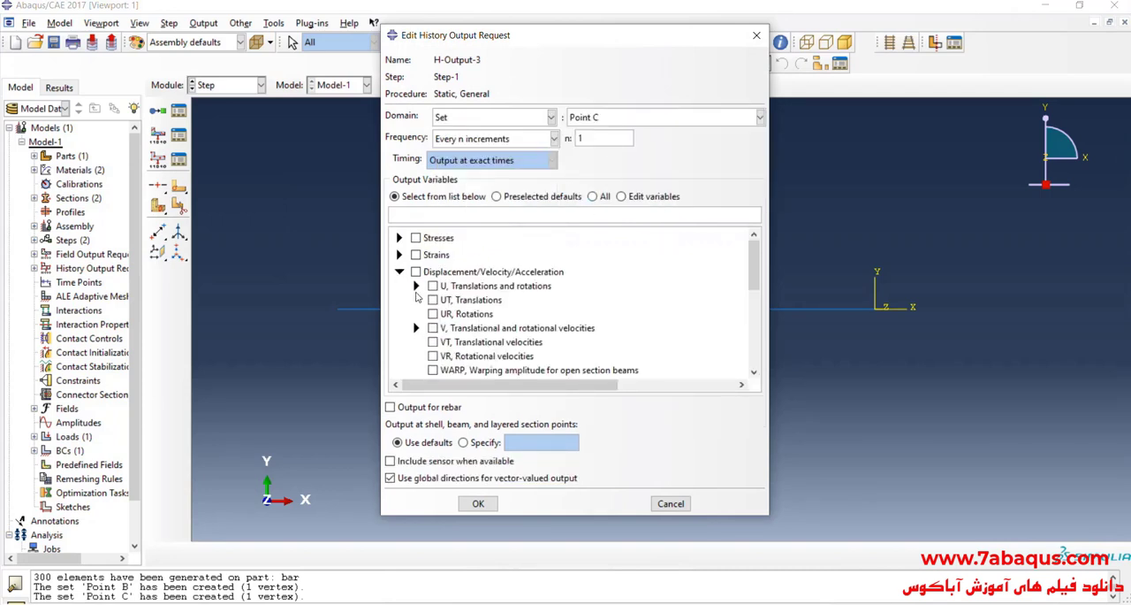
{"action": "left_click", "coordinate": [416, 286]}
{"action": "left_click", "coordinate": [450, 300]}
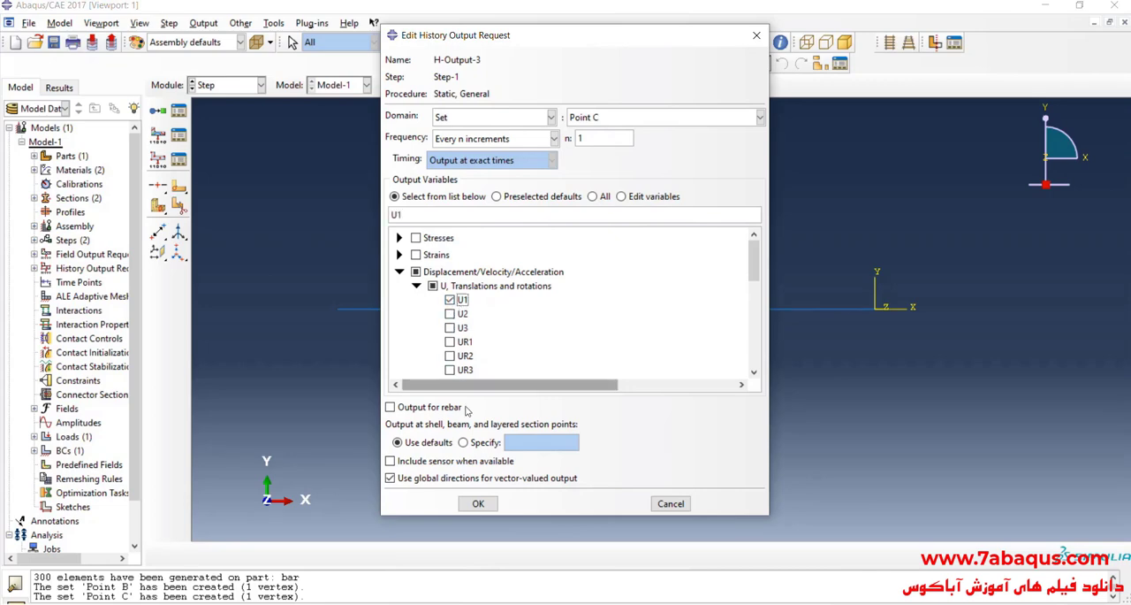
{"action": "left_click", "coordinate": [478, 503]}
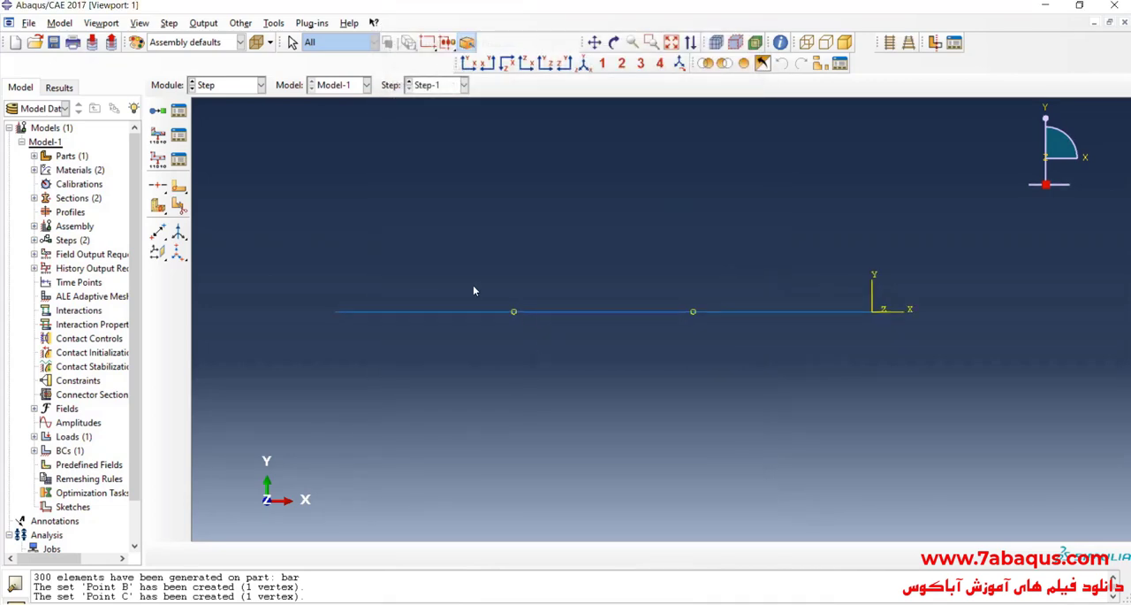
Step: Save the model database as Example-2 in the temp directory
{"action": "left_click", "coordinate": [54, 42]}
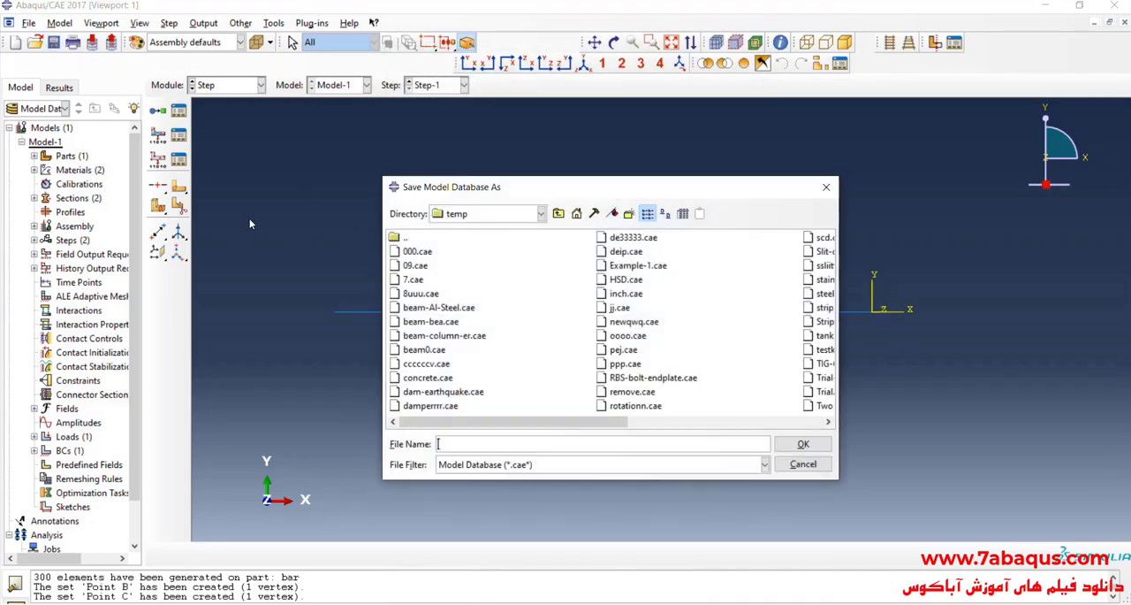
{"action": "type", "text": "Example-2"}
{"action": "key", "text": "Return"}
Step: In the Job module, create a job named Example-2 from Model-1 with the default job settings
{"action": "left_click", "coordinate": [226, 85]}
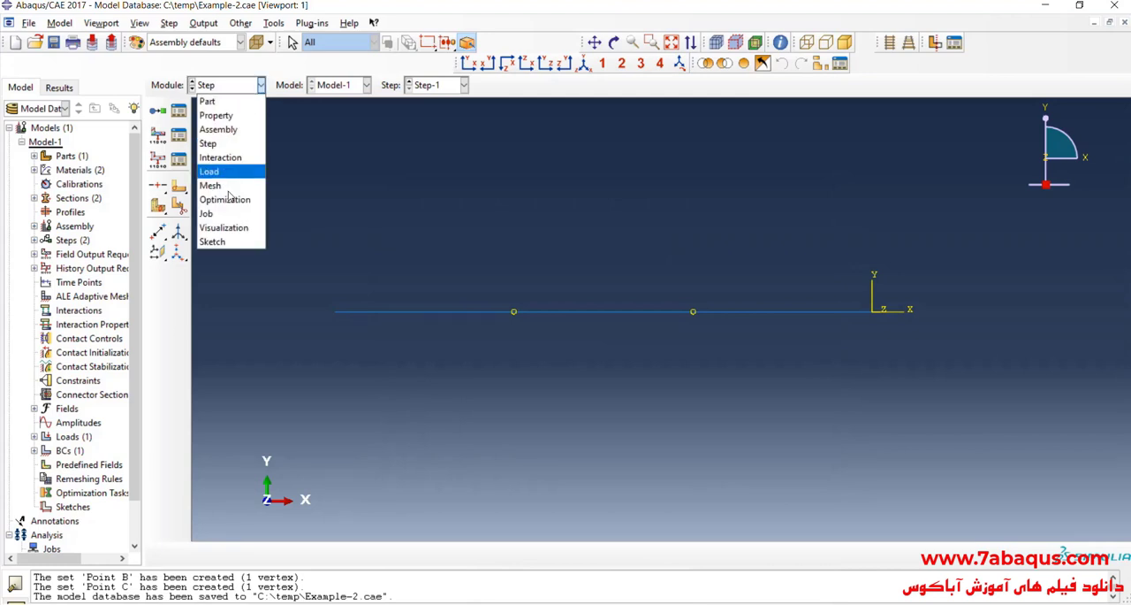
{"action": "left_click", "coordinate": [237, 214]}
{"action": "left_click", "coordinate": [159, 111]}
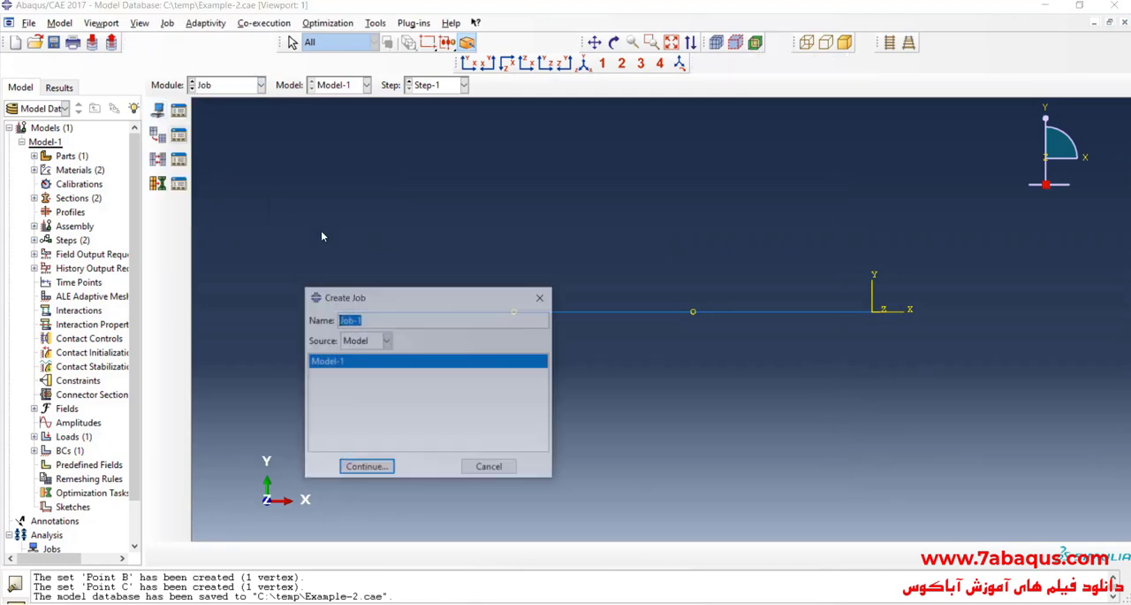
{"action": "type", "text": "Example-2"}
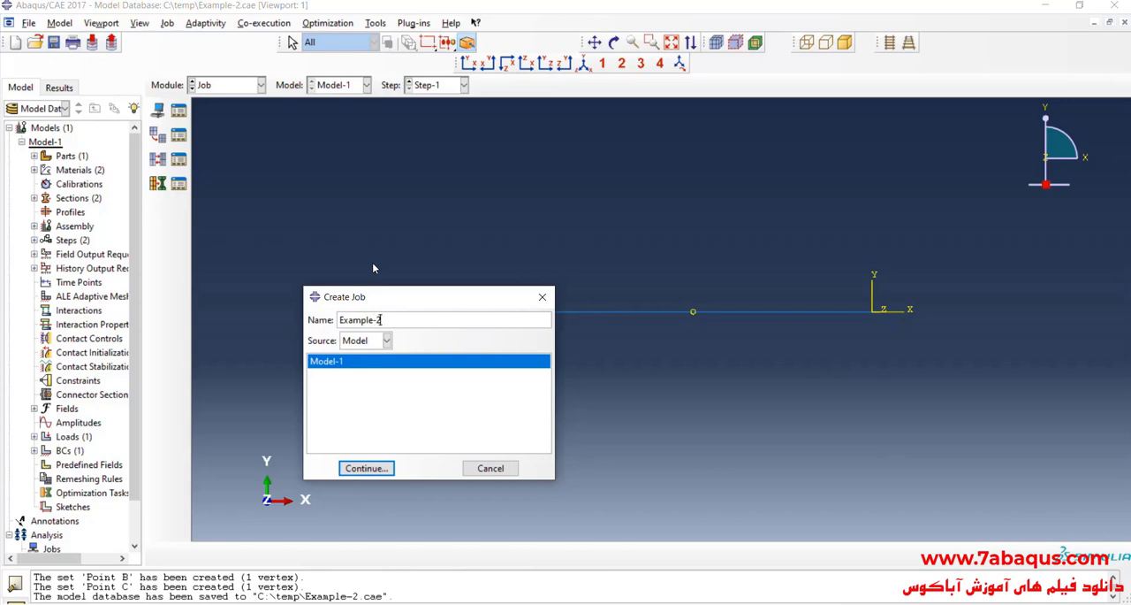
{"action": "left_click", "coordinate": [389, 468]}
{"action": "left_click", "coordinate": [534, 518]}
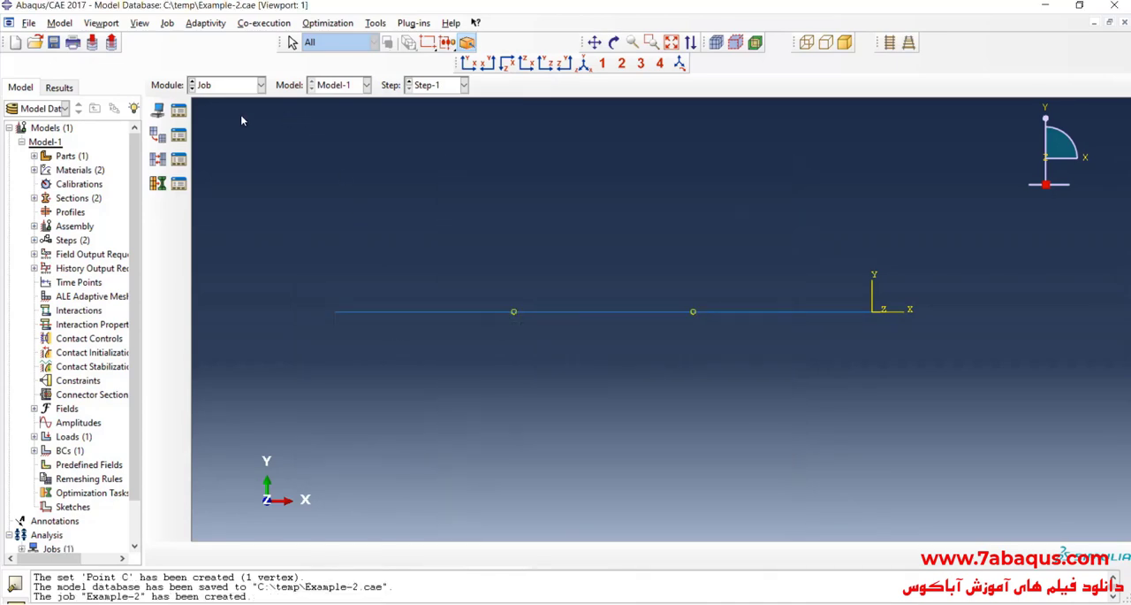
Step: Submit the job Example-2 for analysis and monitor its progress until the run finishes
{"action": "left_click", "coordinate": [178, 110]}
{"action": "left_click", "coordinate": [784, 214]}
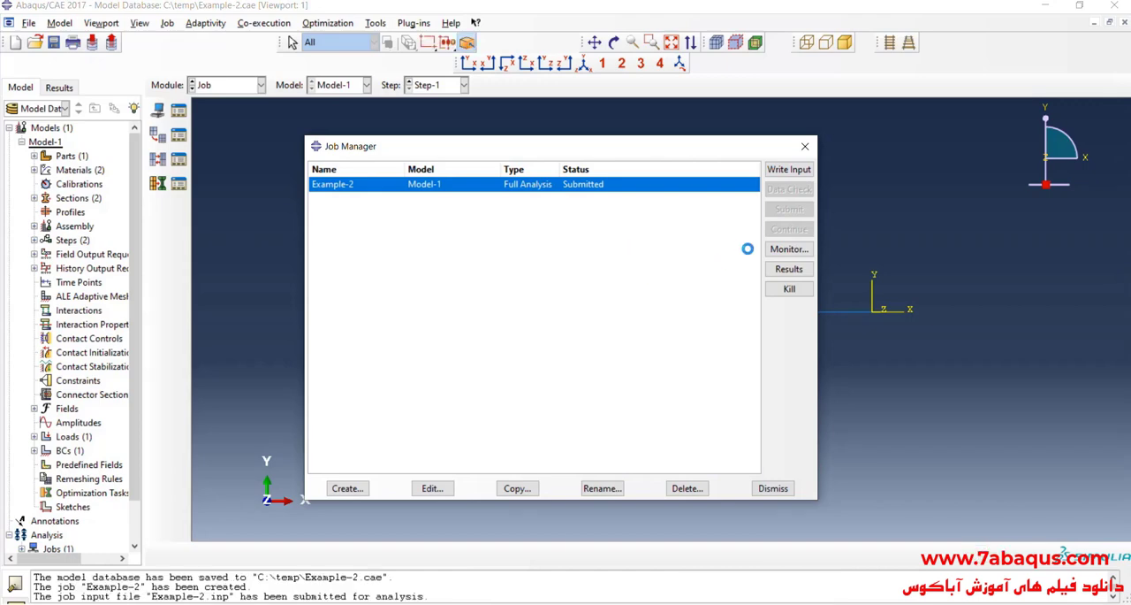
{"action": "left_click", "coordinate": [789, 248]}
{"action": "left_click_drag", "start_coordinate": [299, 94], "coordinate": [598, 234]}
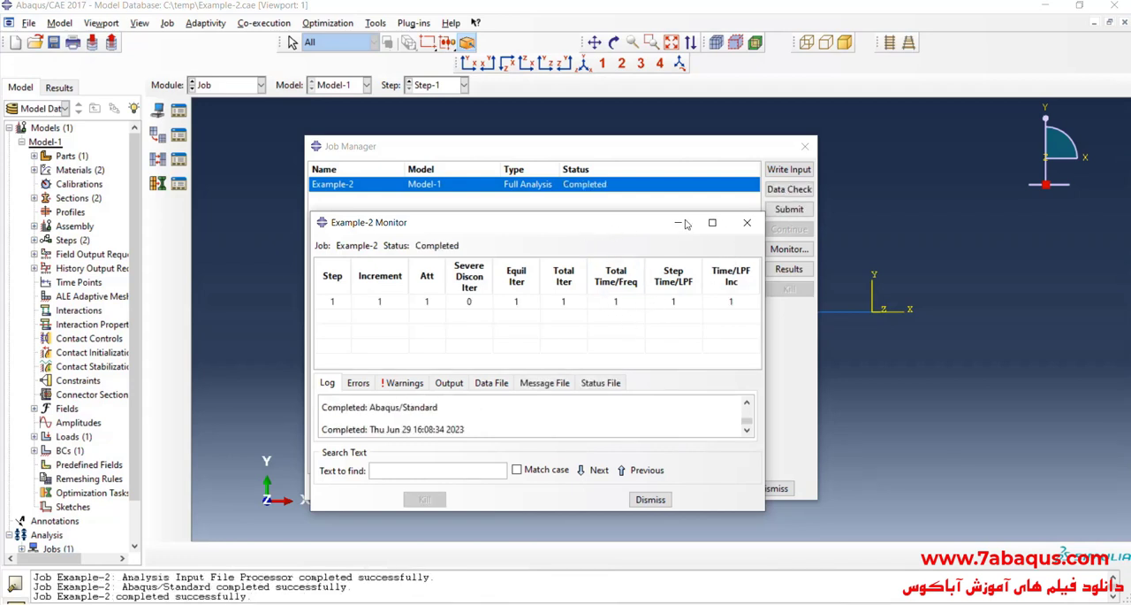
{"action": "left_click", "coordinate": [751, 222]}
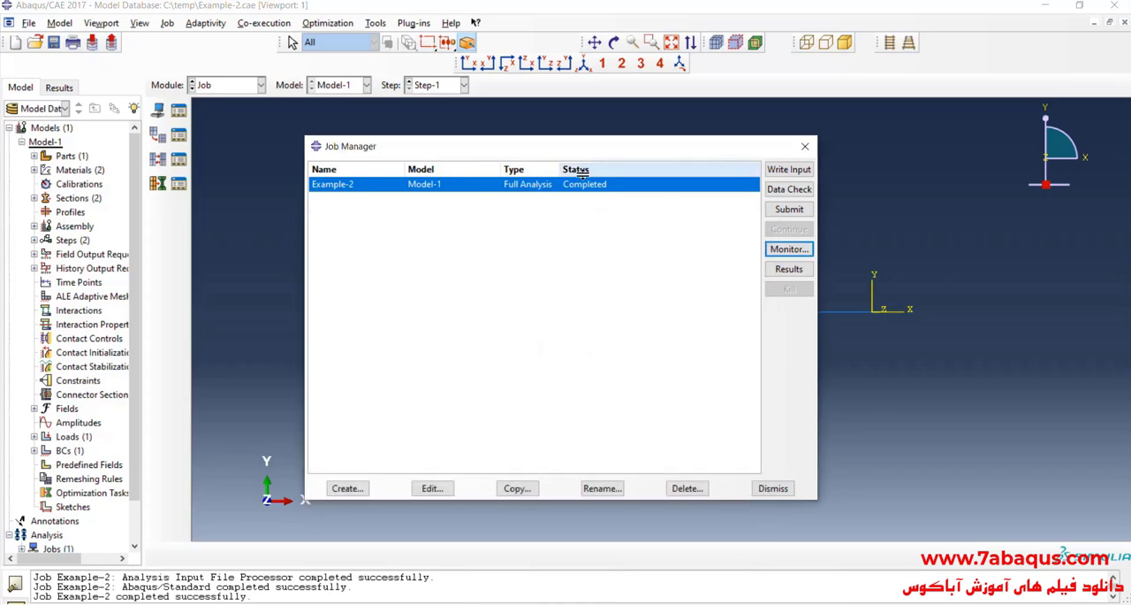
Step: Open the results of job Example-2 and hide the title block through the viewport annotation options
{"action": "left_click", "coordinate": [790, 270]}
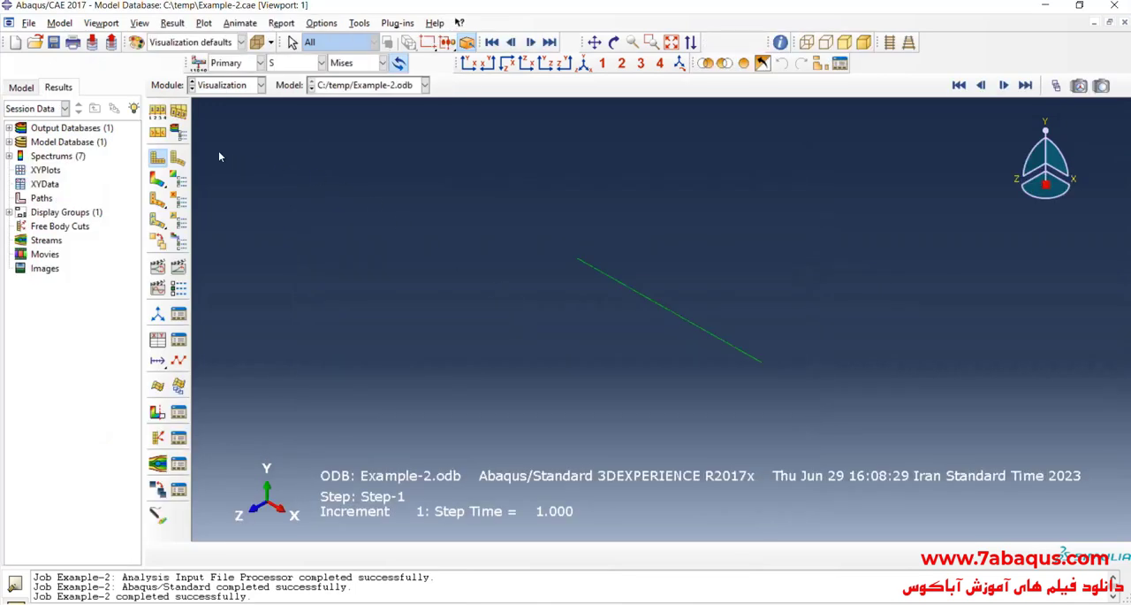
{"action": "left_click", "coordinate": [100, 23]}
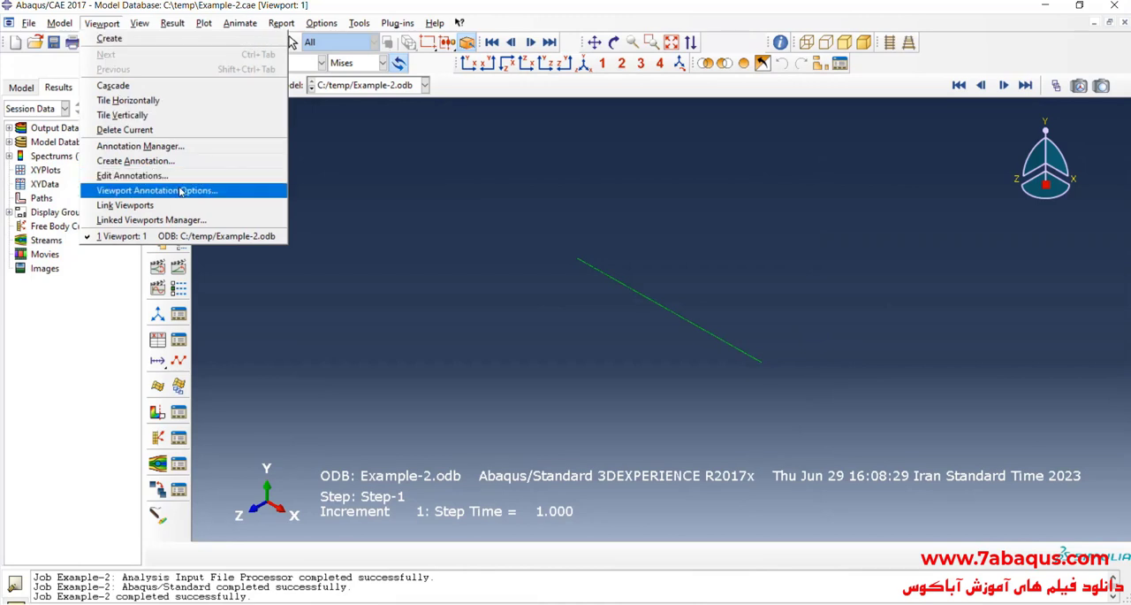
{"action": "left_click", "coordinate": [141, 190]}
{"action": "left_click", "coordinate": [502, 273]}
{"action": "left_click", "coordinate": [480, 418]}
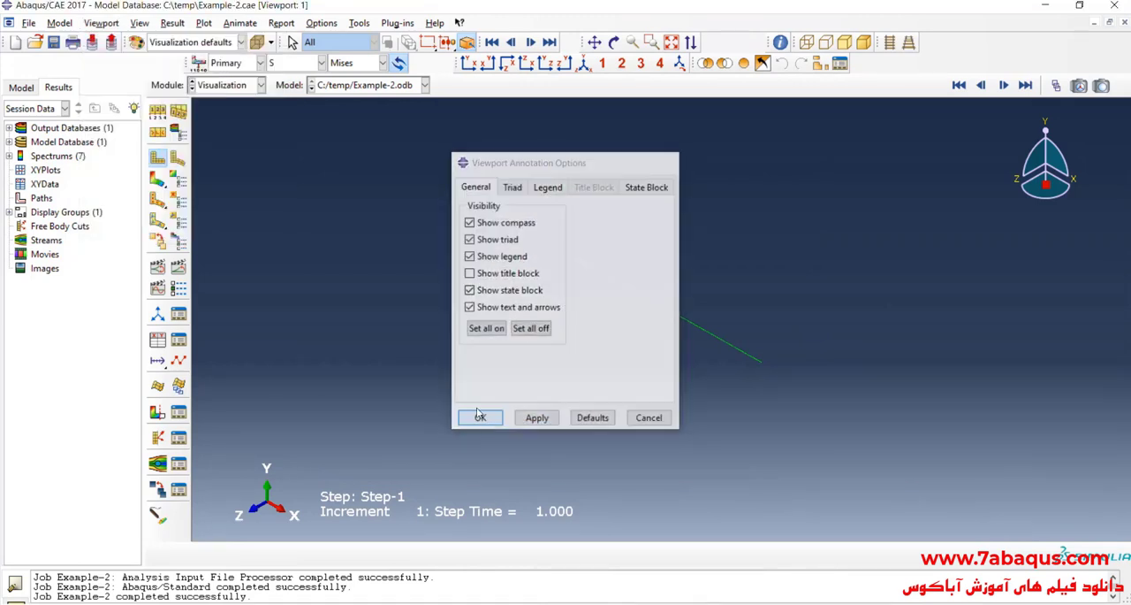
Step: Plot the Mises stress contours on the deformed bar and show it in the XY plane view
{"action": "left_click", "coordinate": [157, 178]}
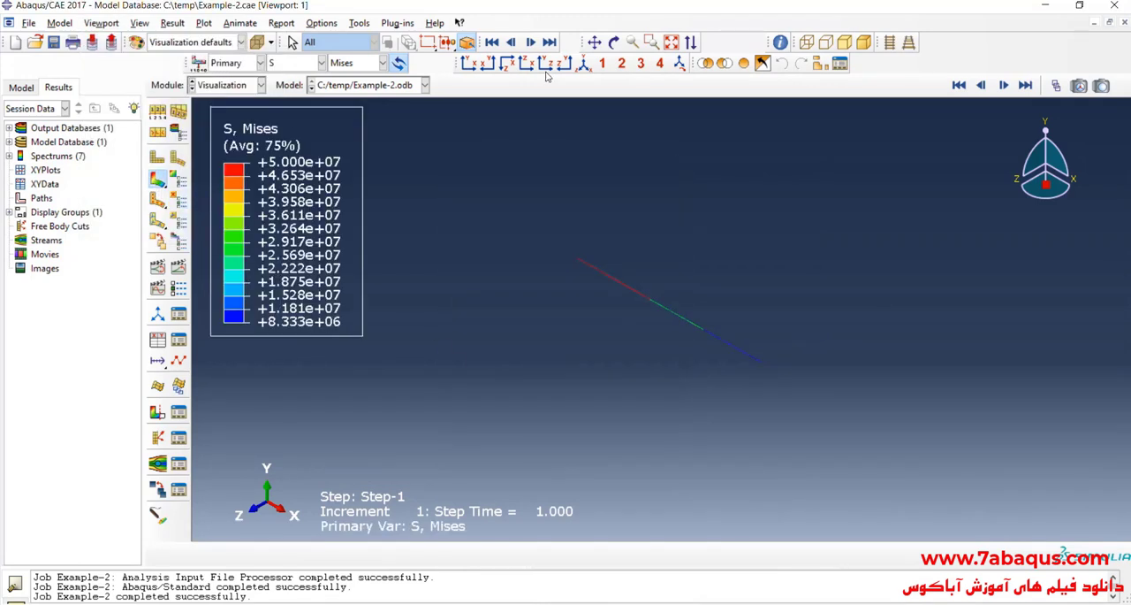
{"action": "left_click", "coordinate": [469, 63]}
{"action": "scroll", "coordinate": [518, 344], "scroll_direction": "up", "scroll_amount": 1}
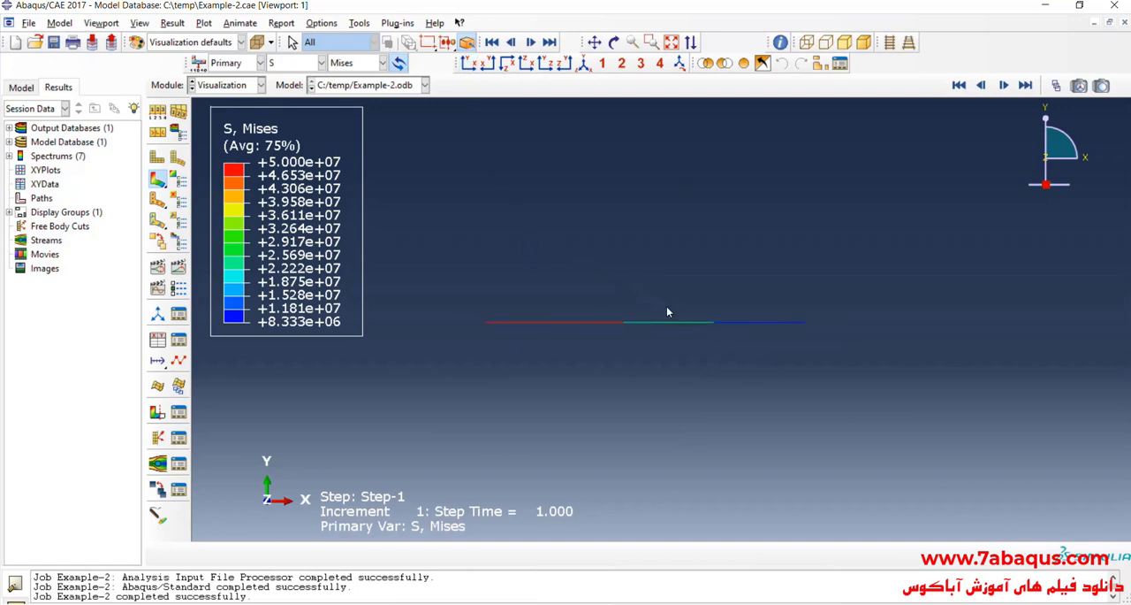
{"action": "scroll", "coordinate": [667, 306], "scroll_direction": "down", "scroll_amount": 2}
{"action": "scroll", "coordinate": [657, 297], "scroll_direction": "up", "scroll_amount": 1}
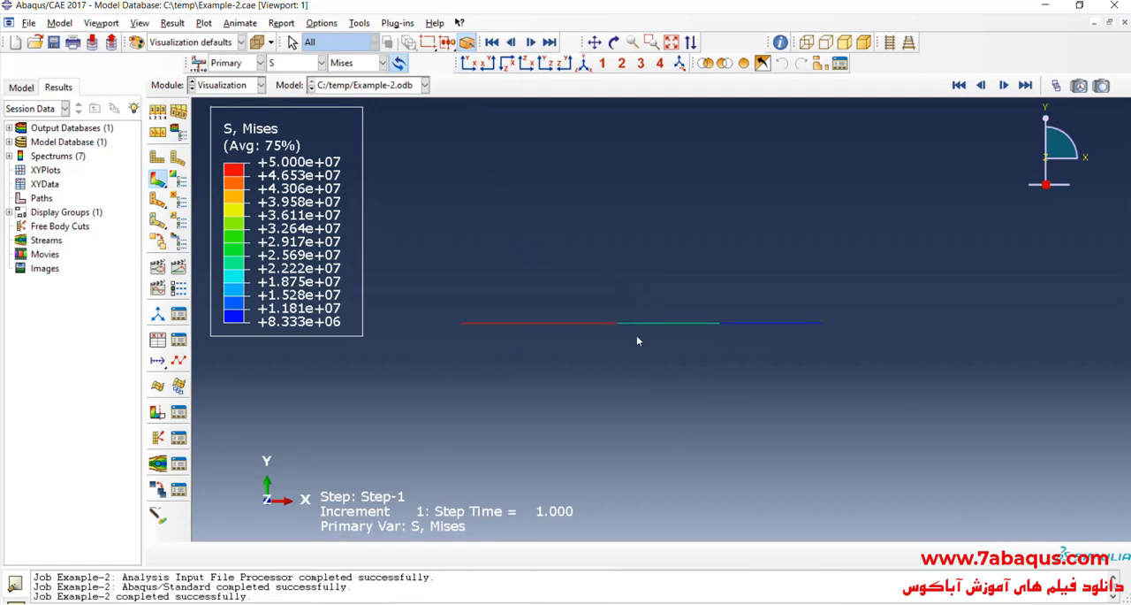
Step: Switch to the problem image 1.jpg and read the questions about the displacements of points B and C
{"action": "left_click", "coordinate": [614, 604]}
{"action": "scroll", "coordinate": [519, 343], "scroll_direction": "down", "scroll_amount": 2}
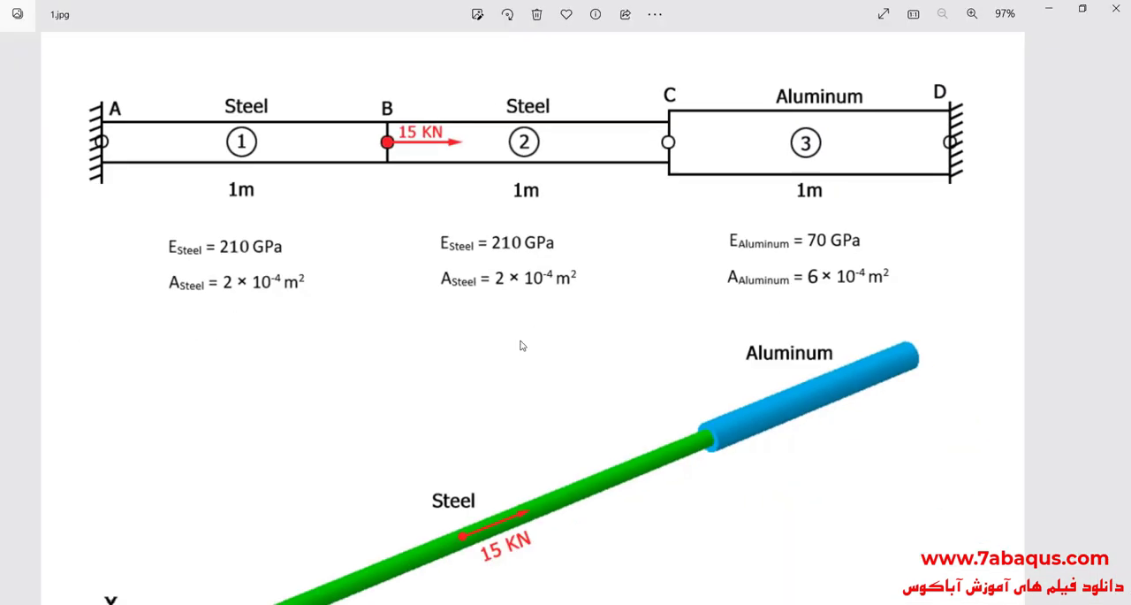
{"action": "scroll", "coordinate": [496, 418], "scroll_direction": "up", "scroll_amount": 2}
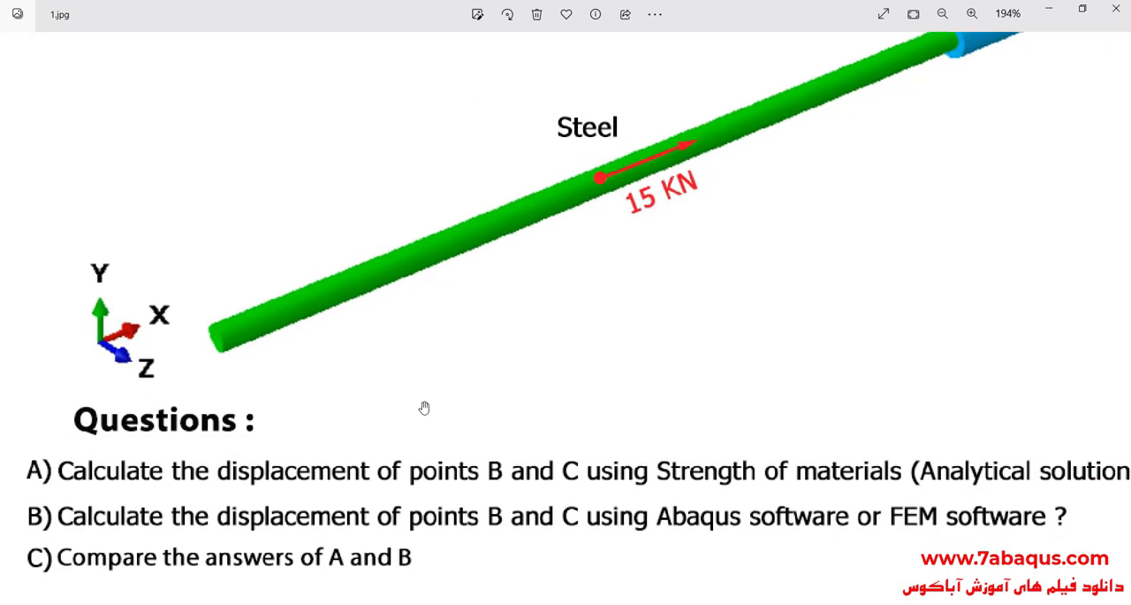
{"action": "left_click_drag", "start_coordinate": [424, 404], "coordinate": [401, 397]}
{"action": "left_click_drag", "start_coordinate": [391, 481], "coordinate": [366, 484]}
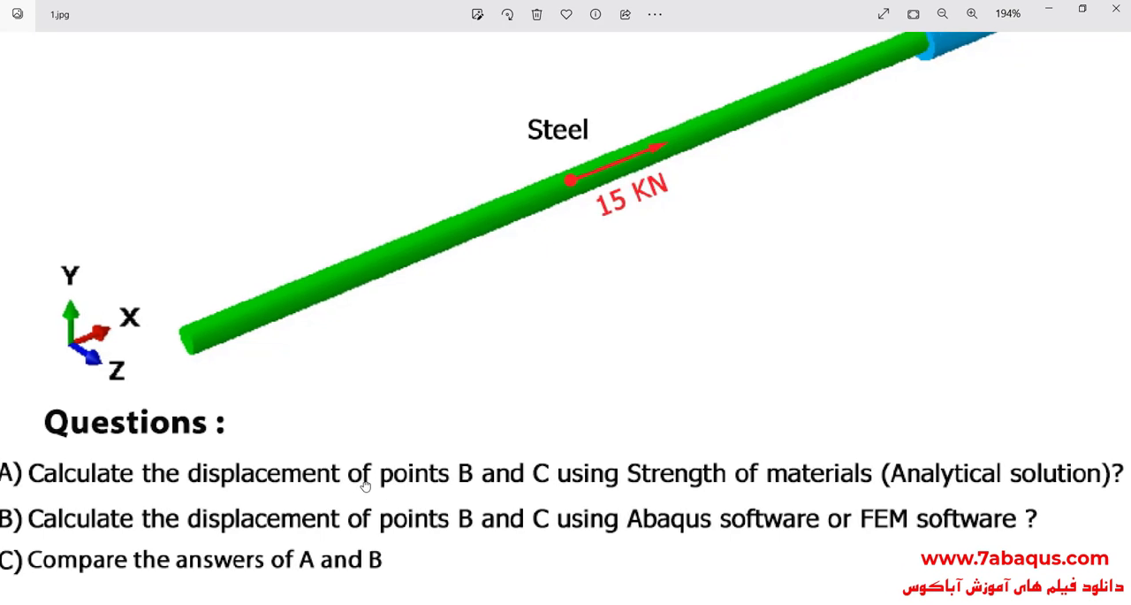